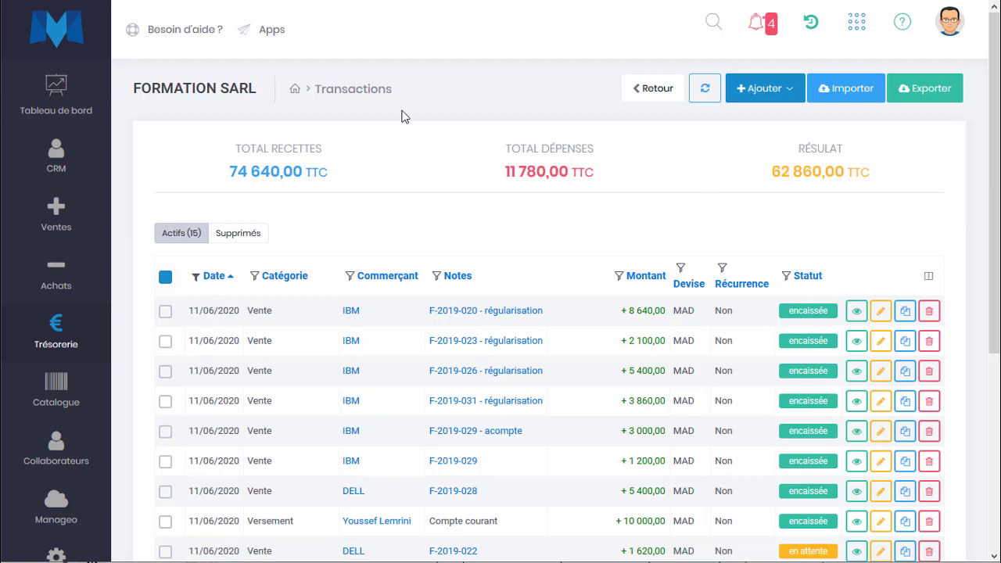
Switch to the Bank of Africa website and review the CSV option for downloading banking operations
{"action": "left_click", "coordinate": [33, 98]}
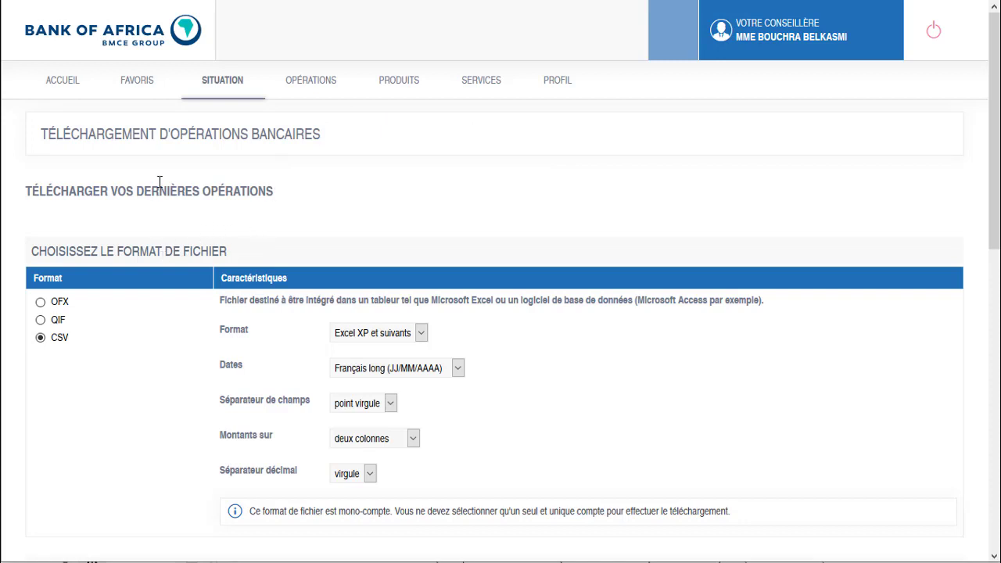
{"action": "mouse_move", "coordinate": [231, 100]}
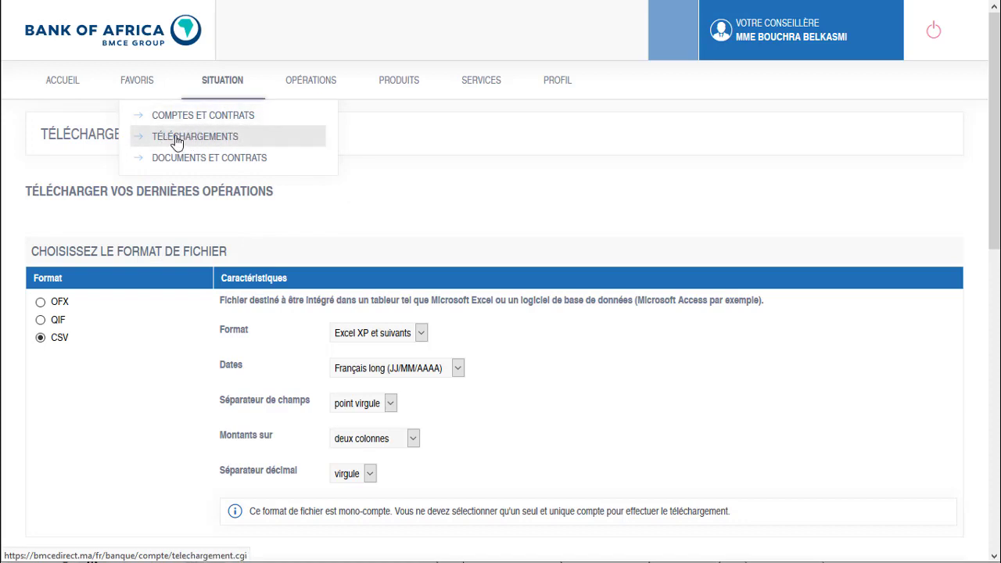
{"action": "scroll", "coordinate": [130, 311], "scroll_direction": "down", "scroll_amount": 2}
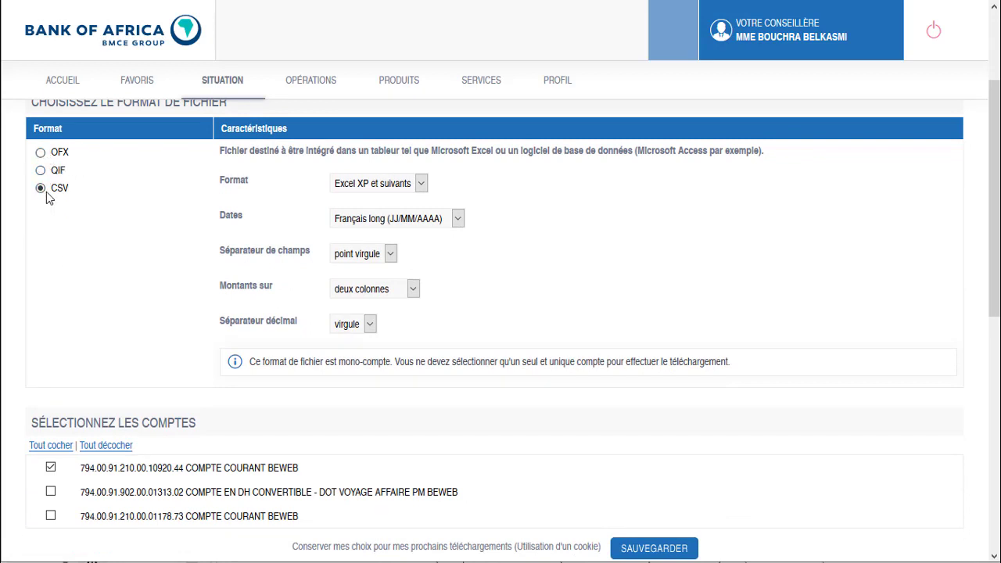
{"action": "left_click_drag", "start_coordinate": [64, 199], "coordinate": [51, 201]}
Set the CSV download's format to Excel XP et suivants and its dates to Français long (JJ/MM/AAAA)
{"action": "left_click", "coordinate": [381, 186]}
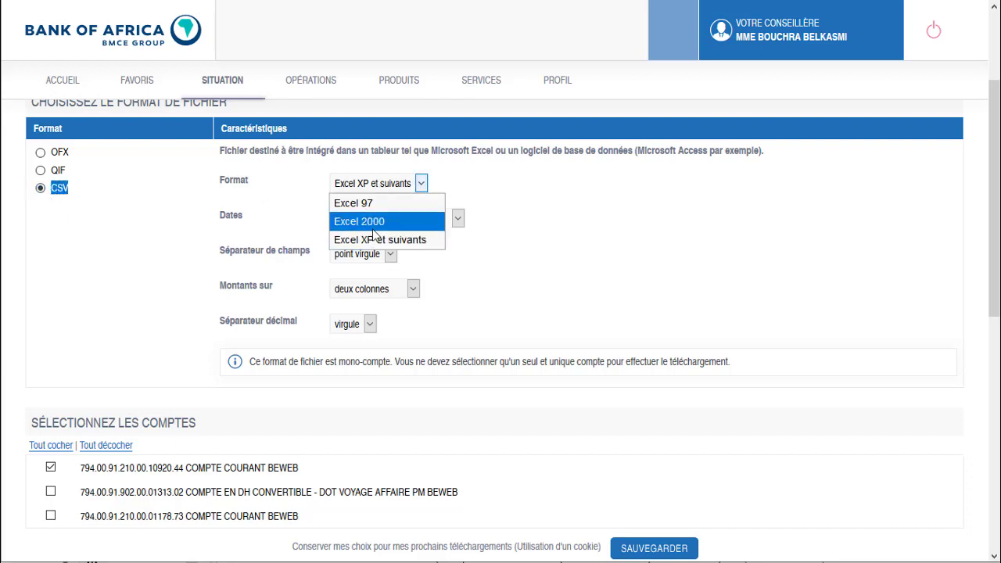
{"action": "left_click", "coordinate": [372, 240]}
{"action": "left_click", "coordinate": [371, 224]}
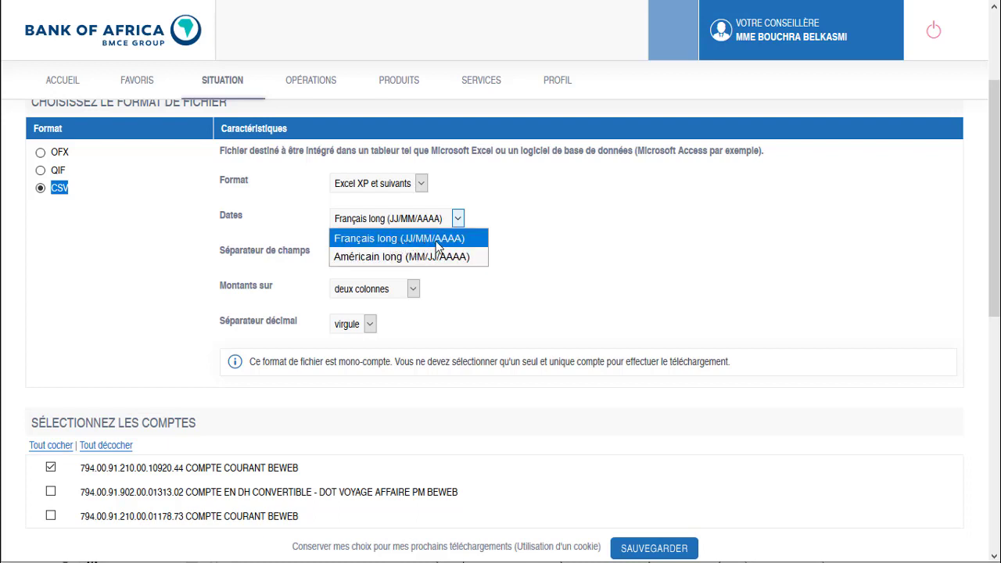
{"action": "left_click", "coordinate": [428, 242]}
Choose point virgule as the field separator for the CSV download
{"action": "left_click", "coordinate": [351, 255]}
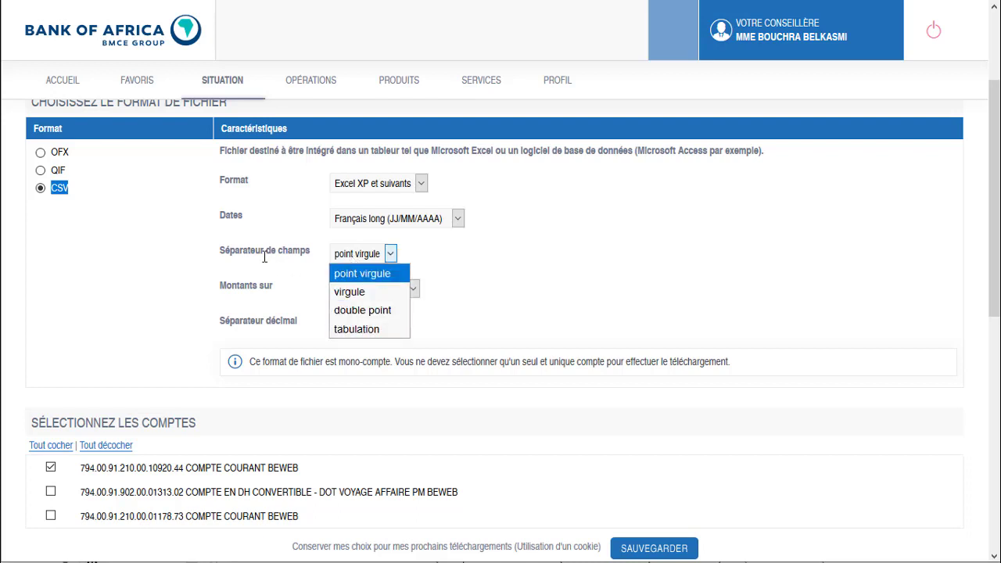
{"action": "left_click_drag", "start_coordinate": [229, 250], "coordinate": [332, 252]}
{"action": "left_click", "coordinate": [361, 255]}
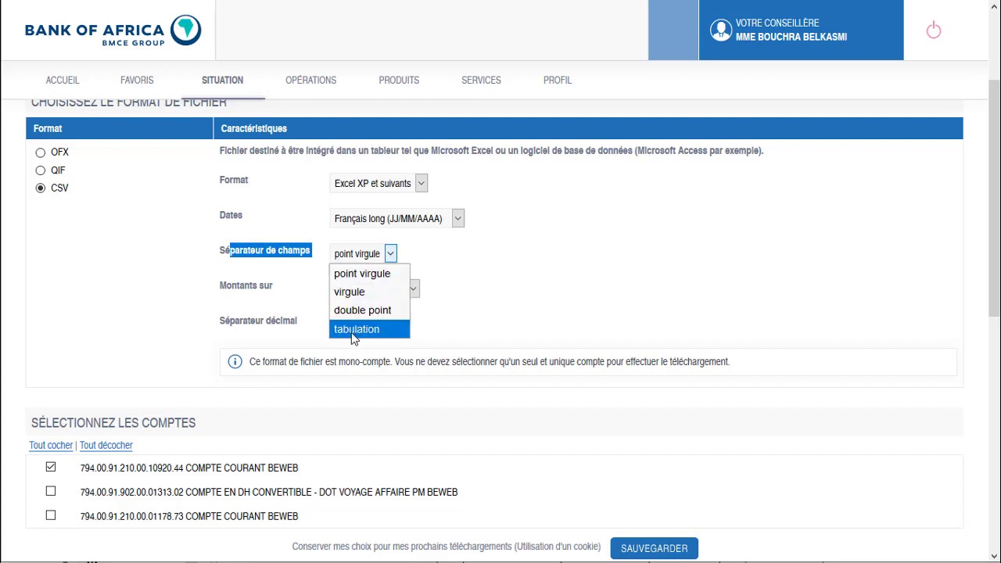
{"action": "left_click", "coordinate": [360, 257]}
{"action": "left_click", "coordinate": [361, 258]}
{"action": "left_click", "coordinate": [360, 272]}
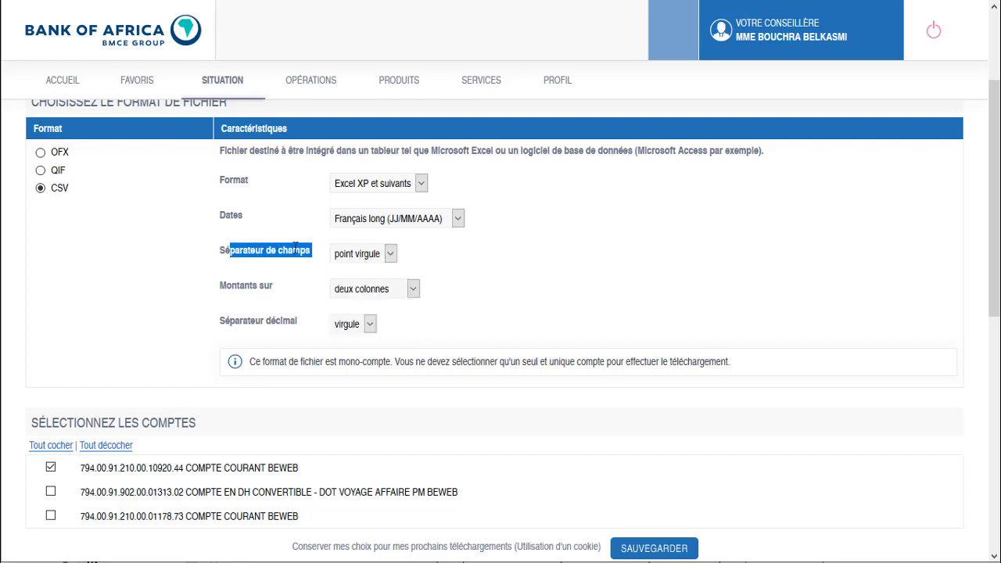
Set the amounts in the CSV download to be split over deux colonnes
{"action": "left_click", "coordinate": [230, 288]}
{"action": "left_click_drag", "start_coordinate": [221, 288], "coordinate": [275, 288]}
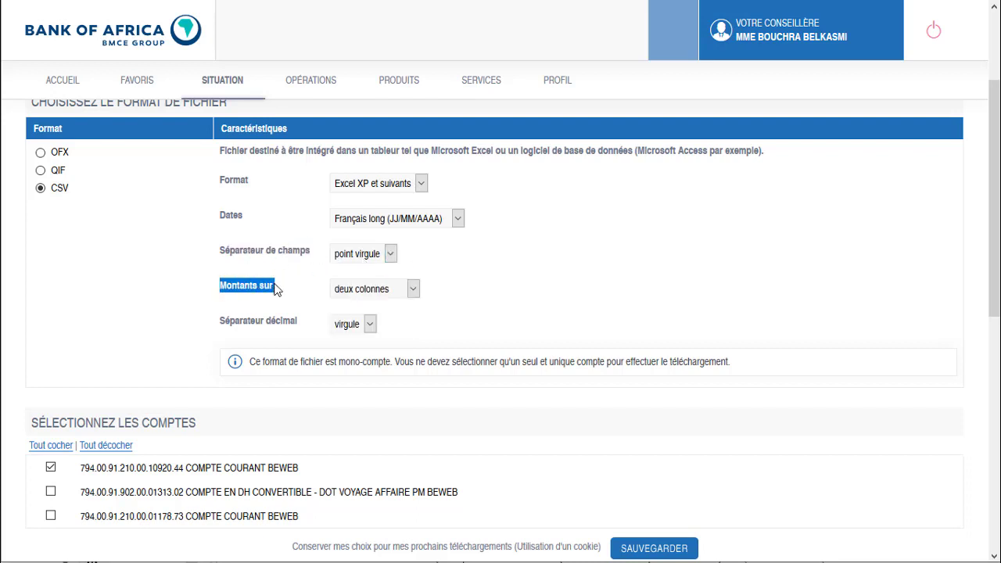
{"action": "left_click", "coordinate": [380, 290]}
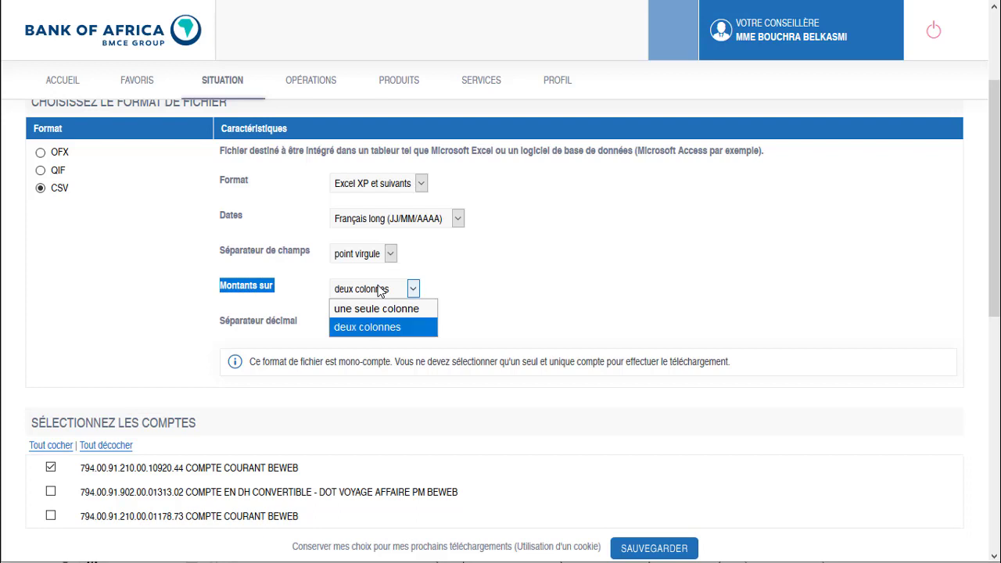
{"action": "left_click", "coordinate": [367, 329]}
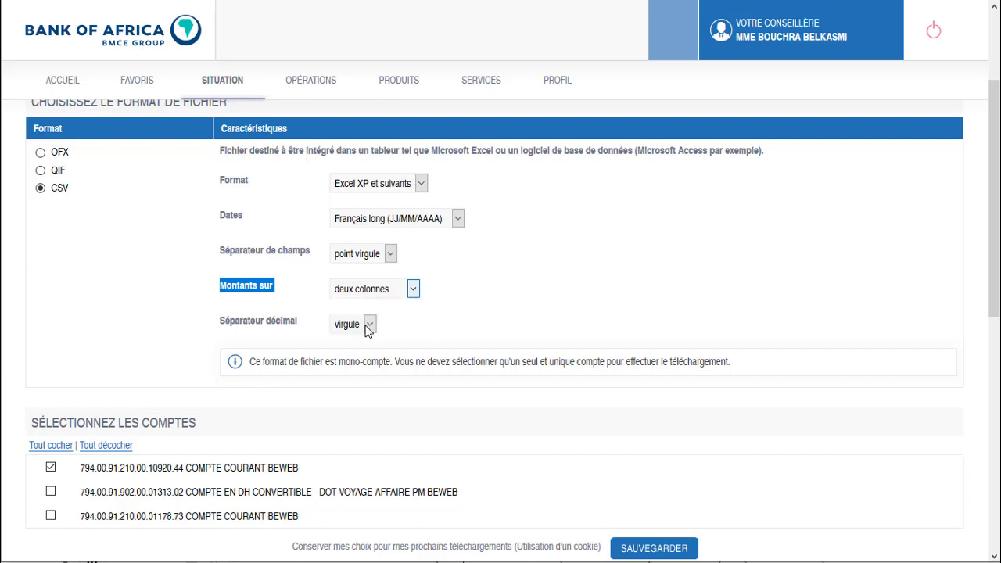
Choose virgule as the decimal separator for the CSV download
{"action": "left_click", "coordinate": [278, 341]}
{"action": "left_click", "coordinate": [342, 330]}
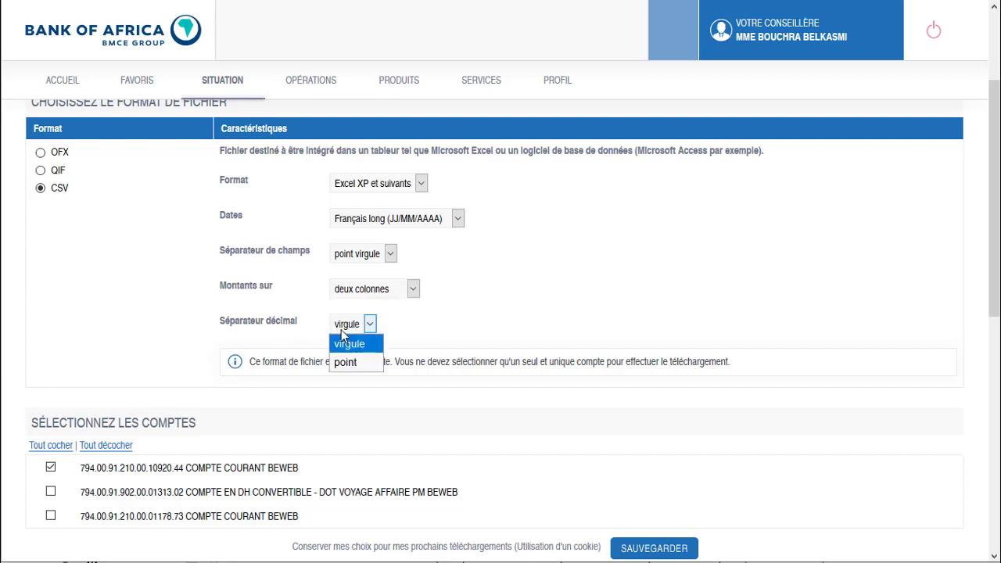
{"action": "left_click", "coordinate": [305, 331]}
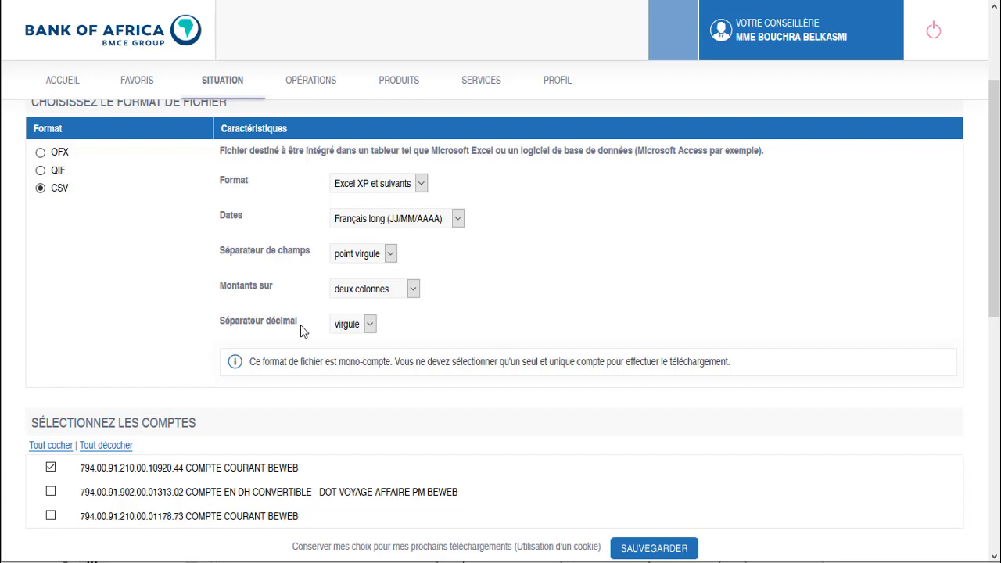
{"action": "left_click", "coordinate": [348, 330]}
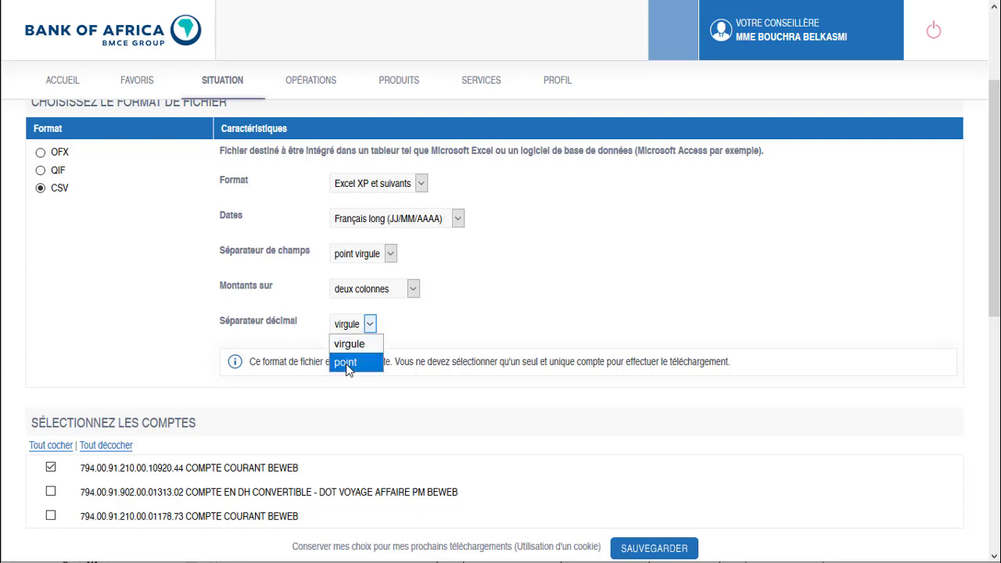
{"action": "left_click", "coordinate": [350, 344]}
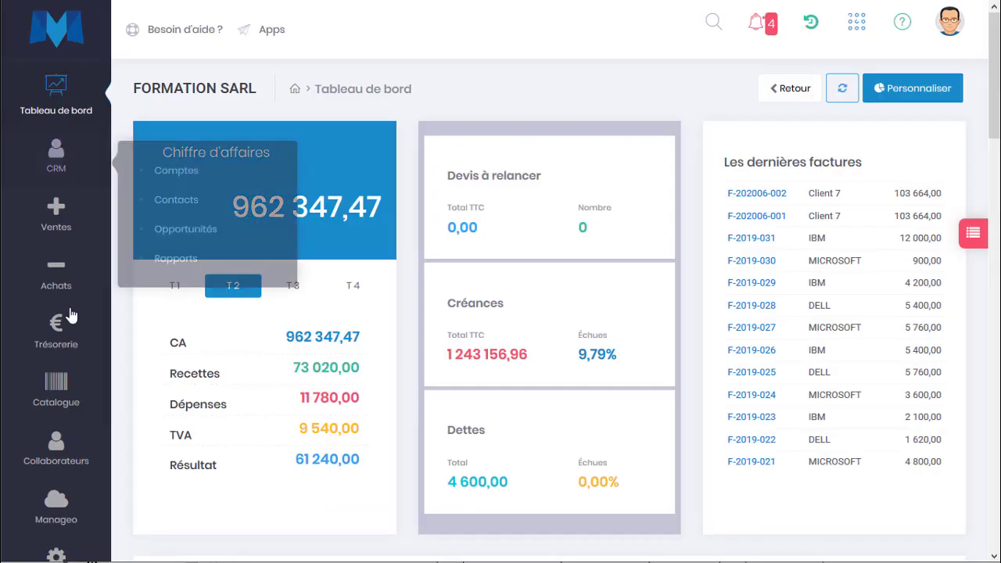
Switch to Manageo, open the bank reconciliation page under Trésorerie and start importing a bank statement
{"action": "mouse_move", "coordinate": [68, 349]}
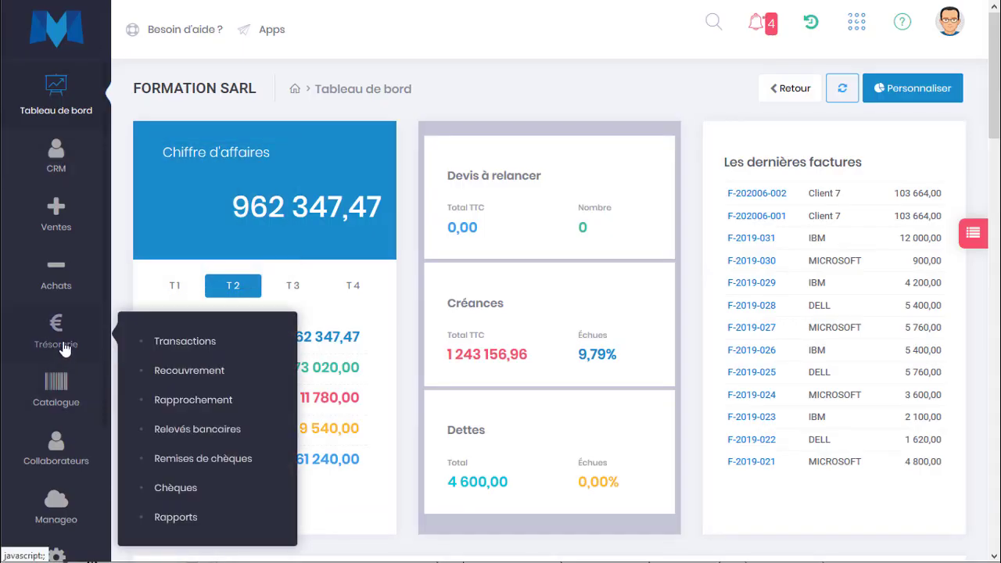
{"action": "left_click", "coordinate": [188, 407]}
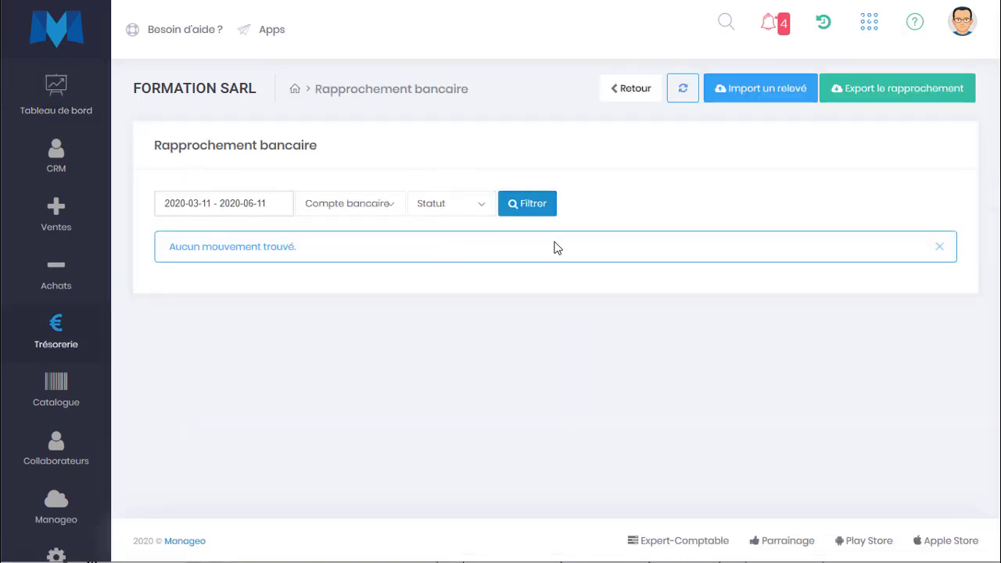
{"action": "left_click", "coordinate": [757, 91]}
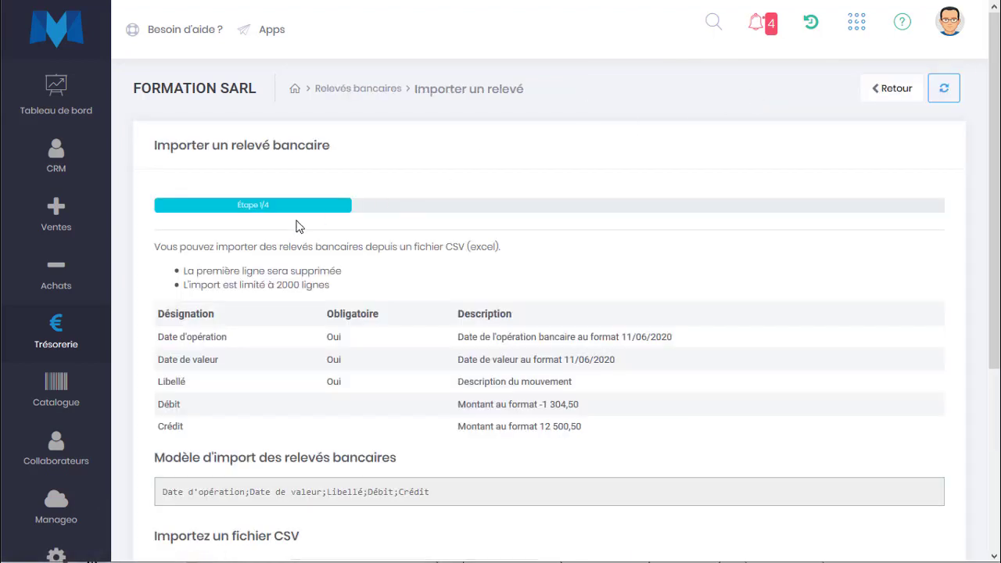
Examine the statement import requirements, from Date d'opération and Date de valeur through Libellé, Débit and Crédit
{"action": "scroll", "coordinate": [262, 314], "scroll_direction": "down", "scroll_amount": 3}
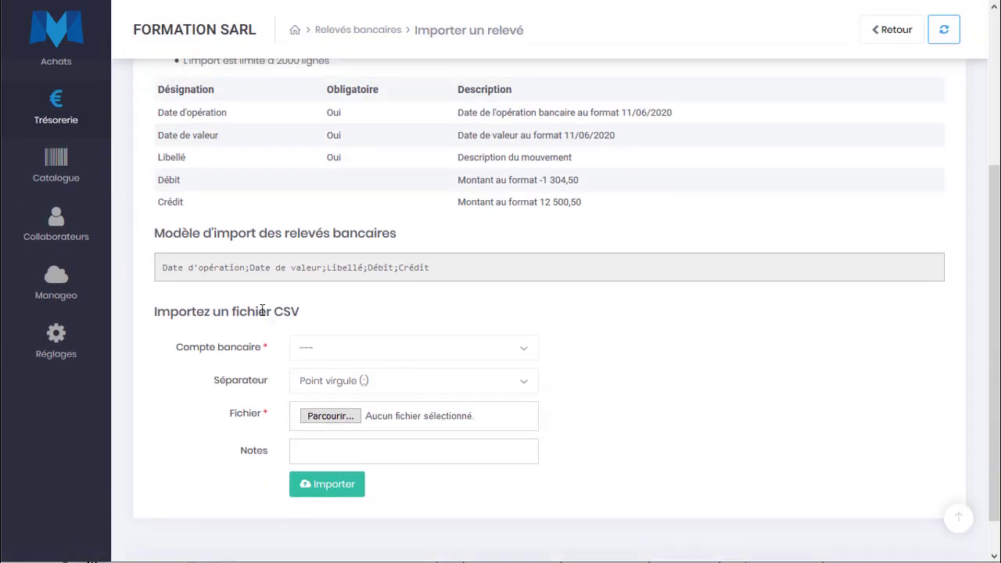
{"action": "scroll", "coordinate": [250, 239], "scroll_direction": "up", "scroll_amount": 1}
{"action": "left_click_drag", "start_coordinate": [155, 190], "coordinate": [226, 190]}
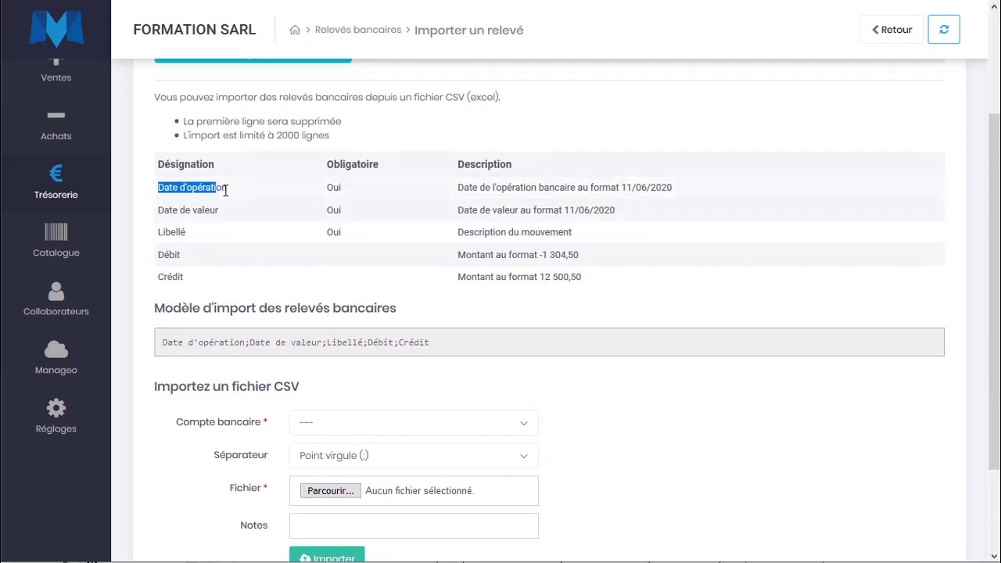
{"action": "left_click_drag", "start_coordinate": [157, 210], "coordinate": [149, 282]}
{"action": "left_click", "coordinate": [253, 284]}
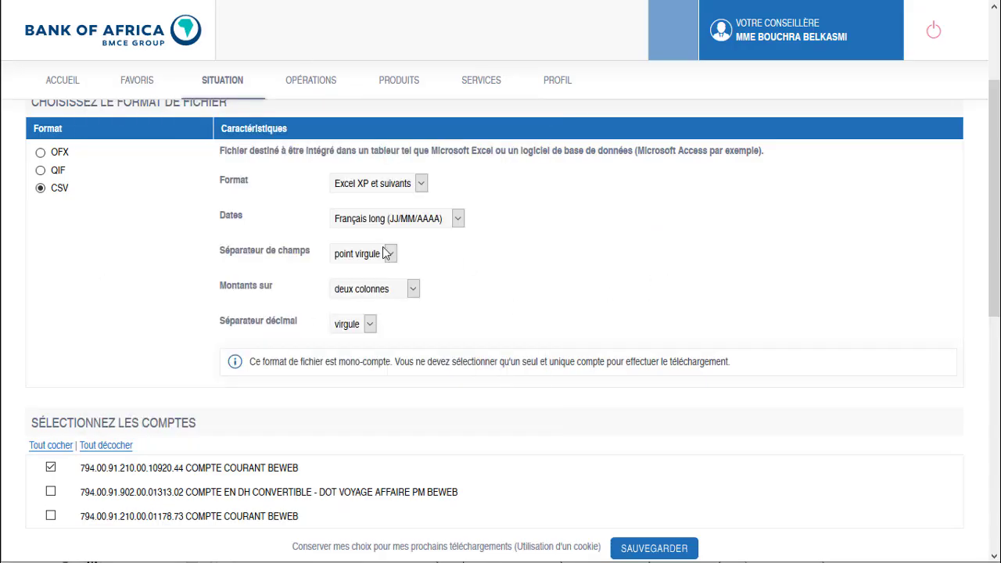
Return to the bank's download page, deselect the first account and toggle the other two accounts on and off
{"action": "scroll", "coordinate": [349, 266], "scroll_direction": "down", "scroll_amount": 1}
{"action": "scroll", "coordinate": [349, 266], "scroll_direction": "down", "scroll_amount": 2}
{"action": "scroll", "coordinate": [291, 272], "scroll_direction": "up", "scroll_amount": 2}
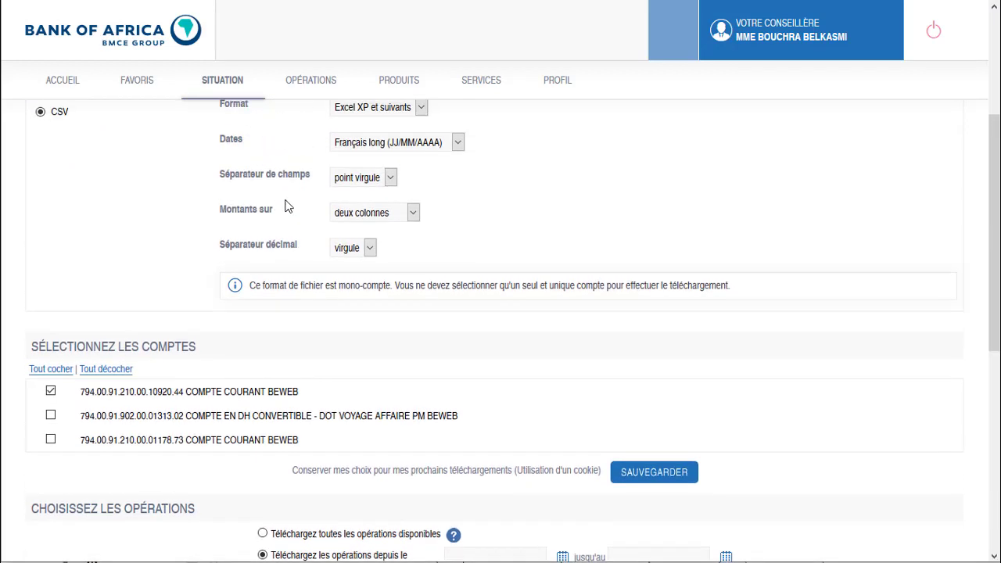
{"action": "left_click", "coordinate": [50, 392]}
{"action": "left_click", "coordinate": [50, 416]}
{"action": "left_click", "coordinate": [50, 442]}
{"action": "left_click", "coordinate": [51, 417]}
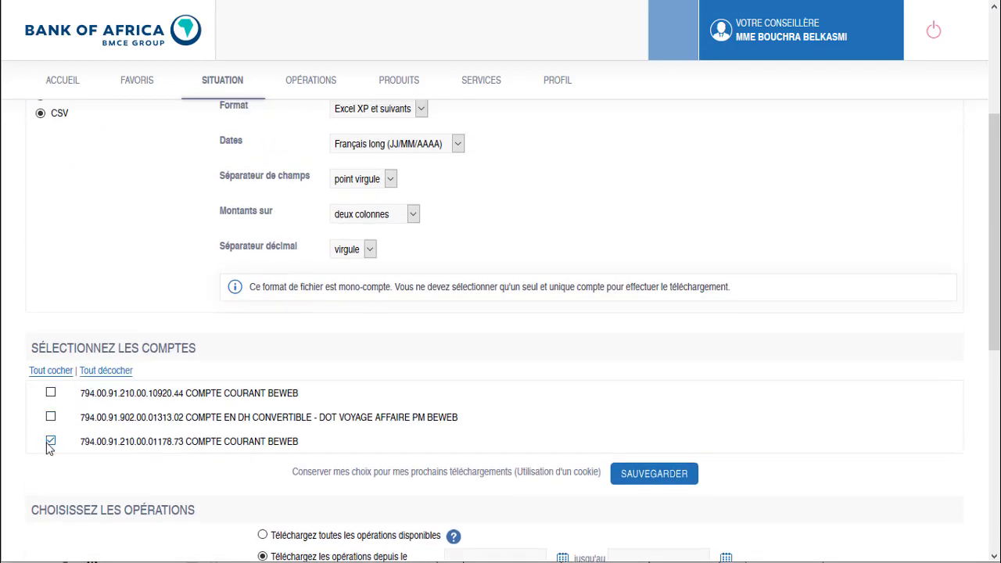
{"action": "left_click", "coordinate": [49, 442]}
Try to limit the downloaded operations to the period from 01/06/2020 to 30/06/2020
{"action": "scroll", "coordinate": [354, 406], "scroll_direction": "down", "scroll_amount": 2}
{"action": "left_click", "coordinate": [484, 407]}
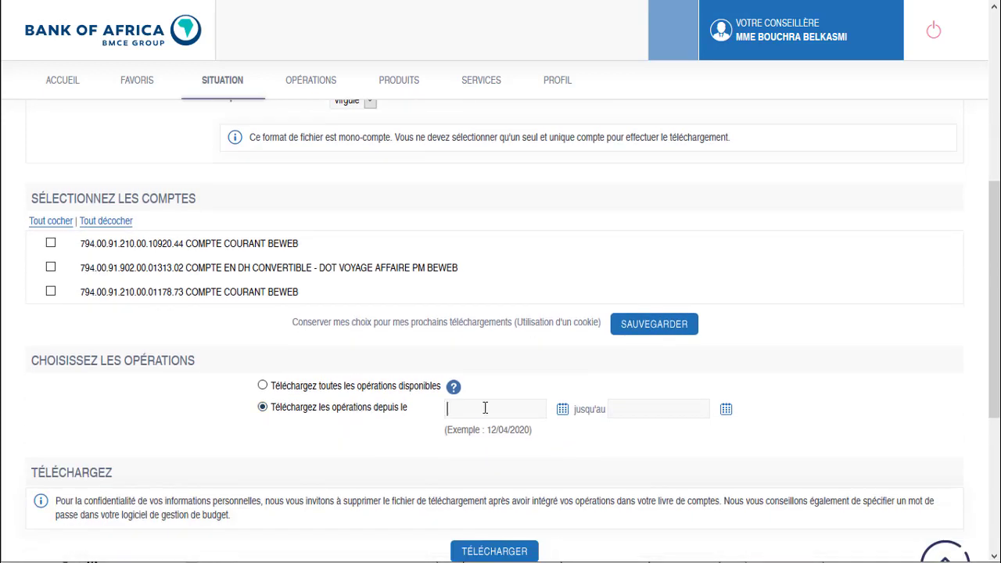
{"action": "type", "text": "01/06/2020"}
{"action": "key", "text": "Tab"}
{"action": "type", "text": "30/06/2020"}
{"action": "scroll", "coordinate": [474, 367], "scroll_direction": "down", "scroll_amount": 3}
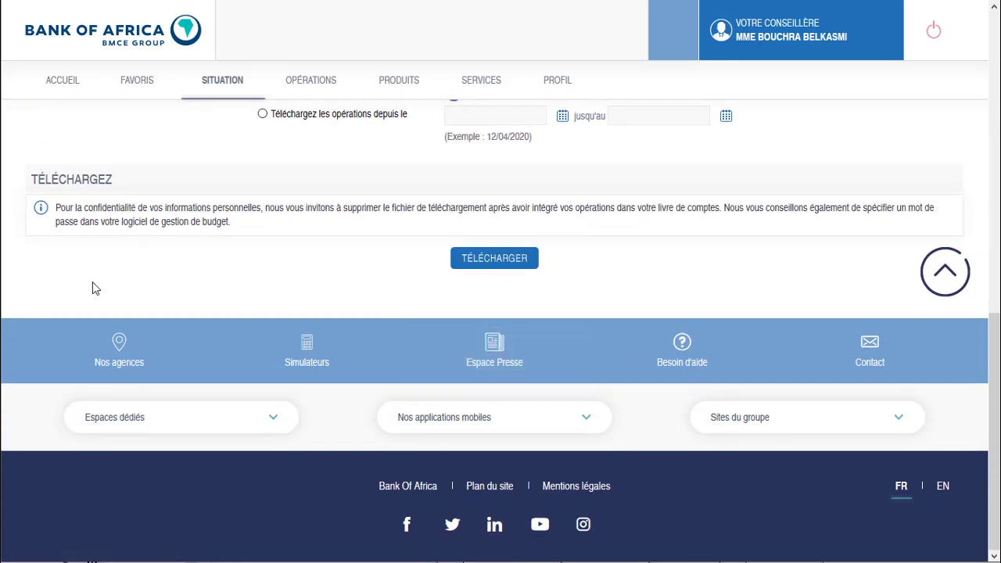
Review the transactions CSV in Excel and widen column B so that its Date de valeur heading fits
{"action": "left_click_drag", "start_coordinate": [543, 123], "coordinate": [863, 21]}
{"action": "left_click", "coordinate": [344, 220]}
{"action": "left_click_drag", "start_coordinate": [447, 193], "coordinate": [452, 368]}
{"action": "left_click_drag", "start_coordinate": [559, 369], "coordinate": [298, 196]}
{"action": "left_click", "coordinate": [365, 205]}
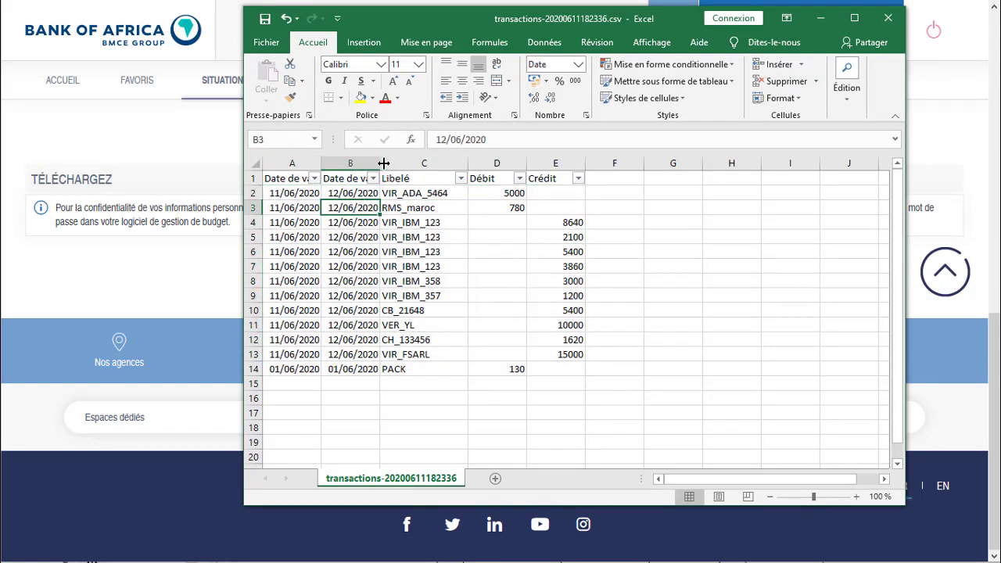
{"action": "left_click_drag", "start_coordinate": [380, 163], "coordinate": [409, 163]}
{"action": "left_click", "coordinate": [358, 296]}
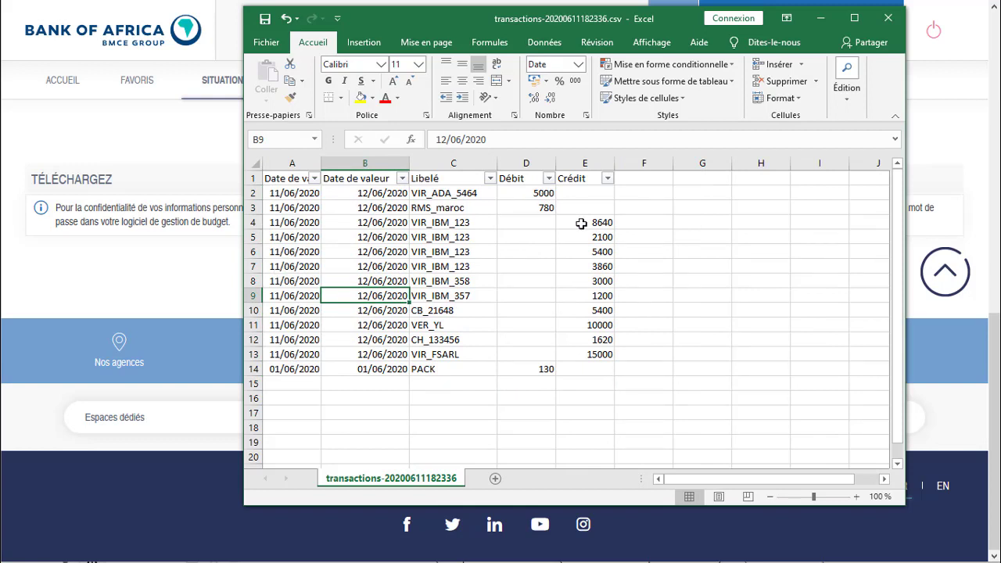
Select the transaction table A1:E14, save the file while keeping the CSV UTF-8 format, and minimize Excel
{"action": "left_click", "coordinate": [592, 182]}
{"action": "left_click_drag", "start_coordinate": [573, 257], "coordinate": [286, 382]}
{"action": "left_click_drag", "start_coordinate": [597, 365], "coordinate": [289, 178]}
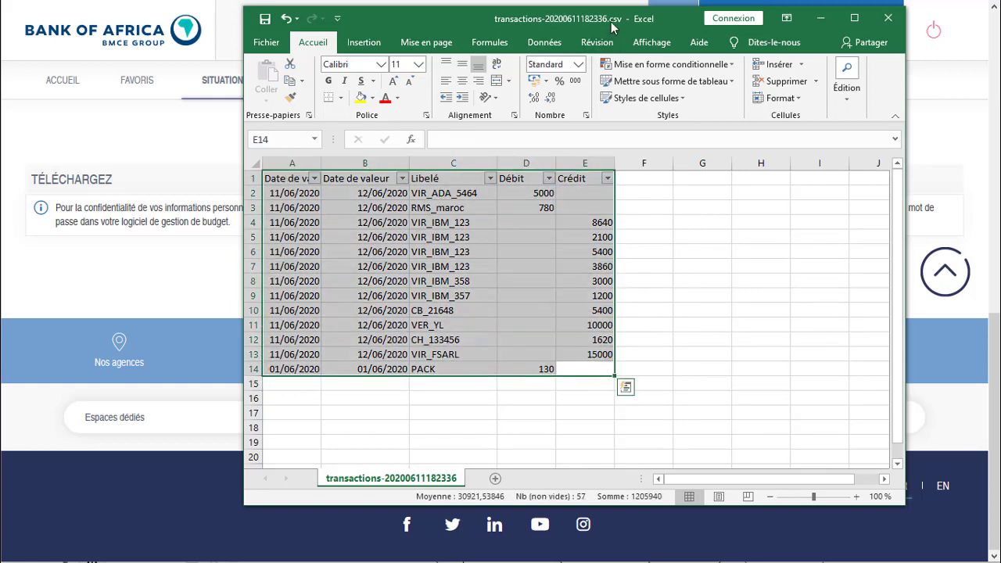
{"action": "left_click", "coordinate": [265, 19]}
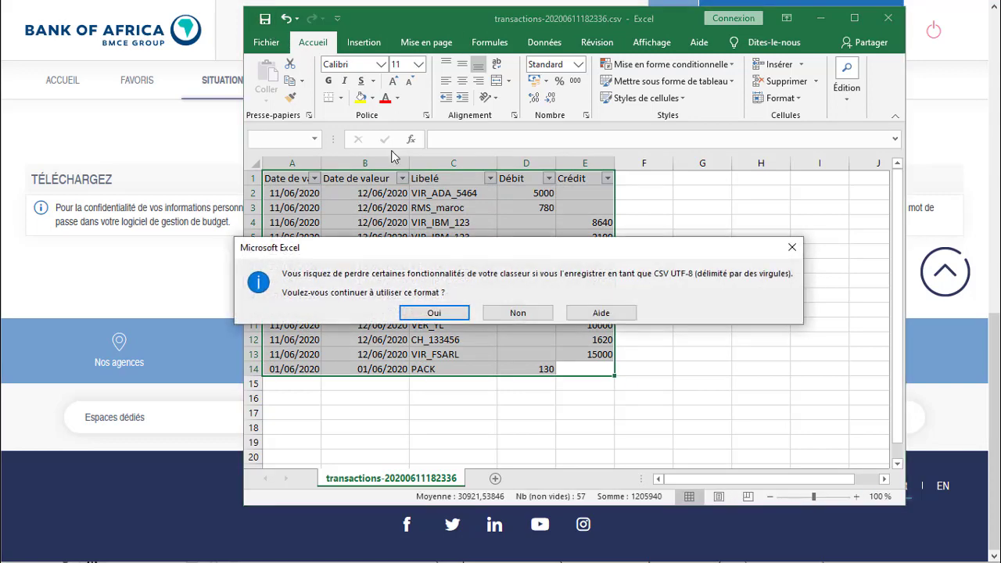
{"action": "left_click", "coordinate": [431, 313]}
{"action": "left_click", "coordinate": [820, 19]}
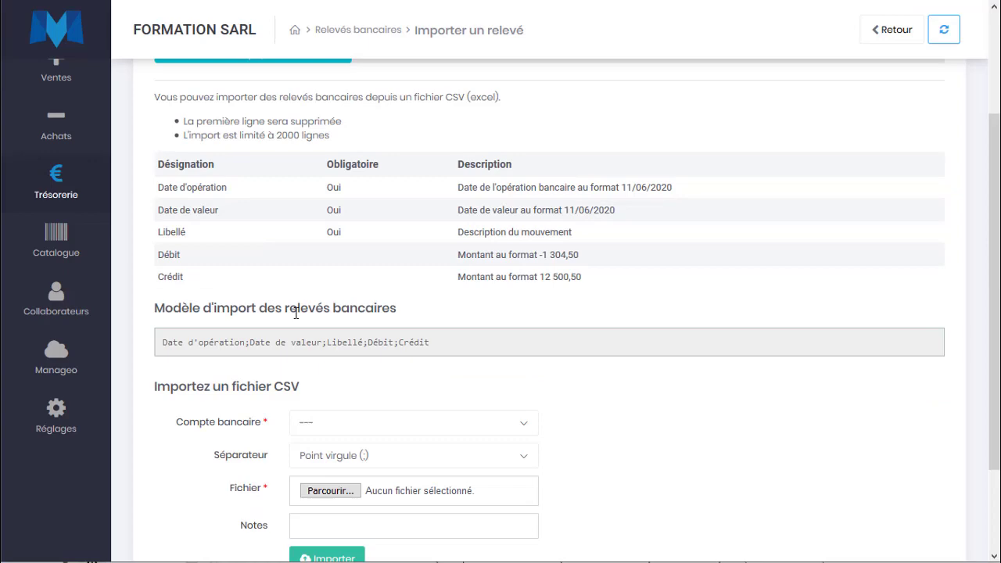
In Manageo's CSV import form, choose BMCE as the bank account
{"action": "scroll", "coordinate": [296, 313], "scroll_direction": "down", "scroll_amount": 3}
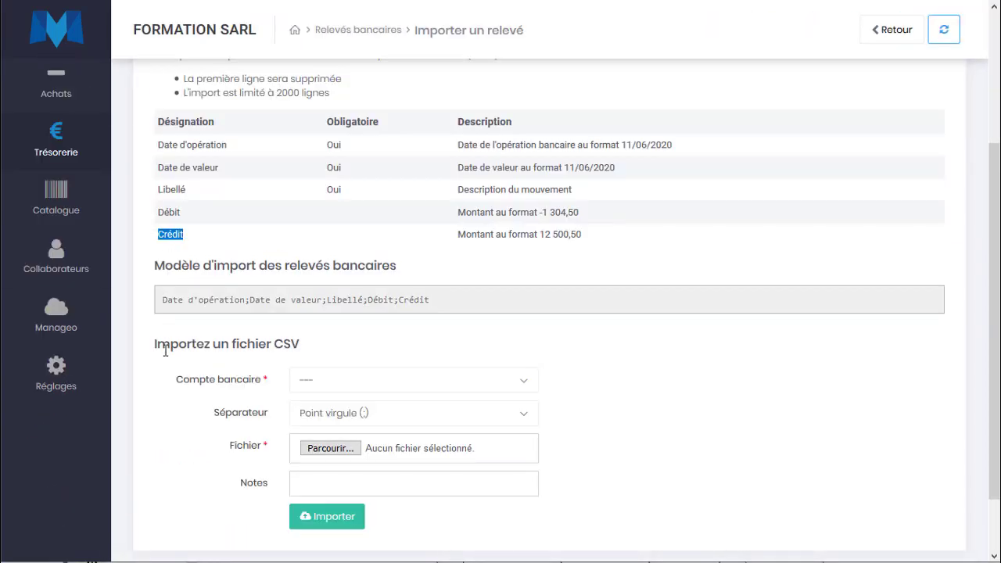
{"action": "scroll", "coordinate": [315, 353], "scroll_direction": "down", "scroll_amount": 1}
{"action": "left_click", "coordinate": [347, 306]}
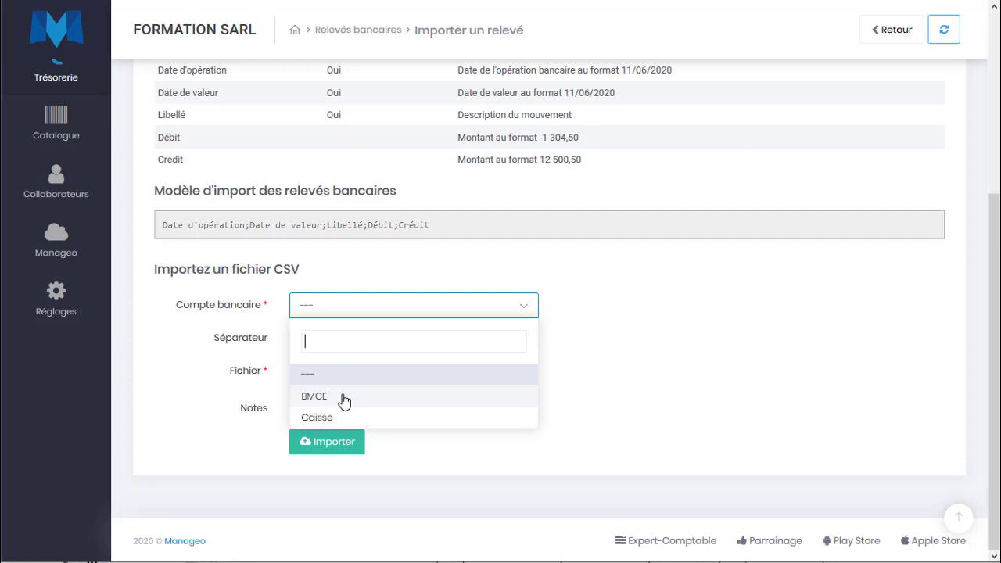
{"action": "left_click", "coordinate": [344, 401]}
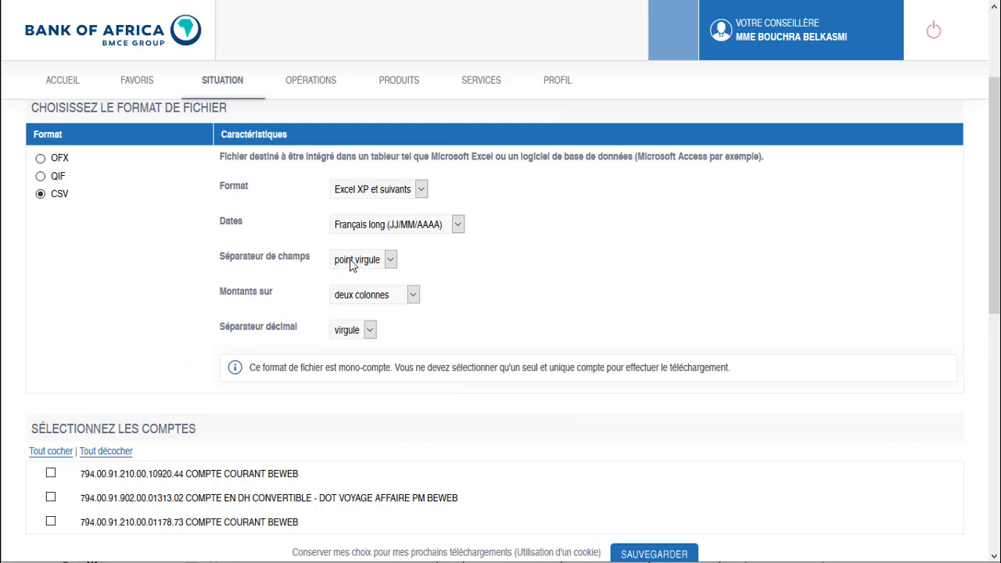
Check the field separator in the bank's CSV export settings and attach transactions-20200611182336.csv to the Manageo import form
{"action": "left_click_drag", "start_coordinate": [226, 258], "coordinate": [337, 266]}
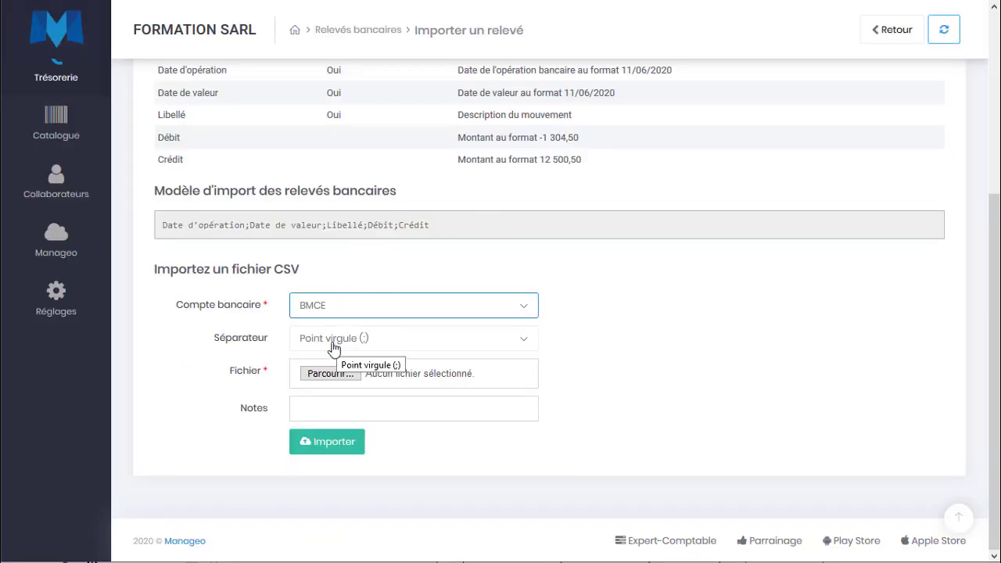
{"action": "left_click", "coordinate": [330, 373]}
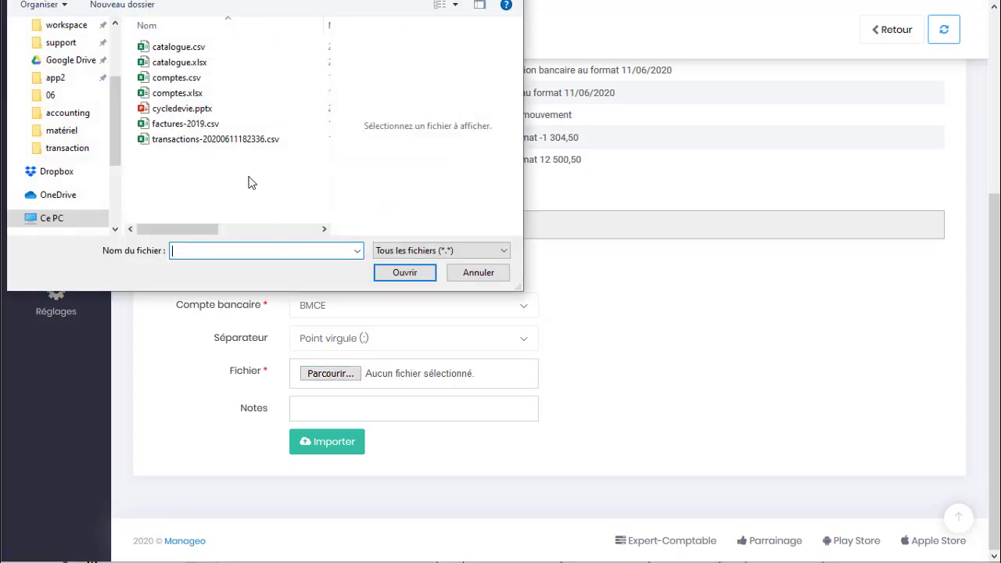
{"action": "double_click", "coordinate": [226, 145]}
Enter the note "Juin 2020" for the statement and submit the CSV file for import
{"action": "left_click", "coordinate": [338, 407]}
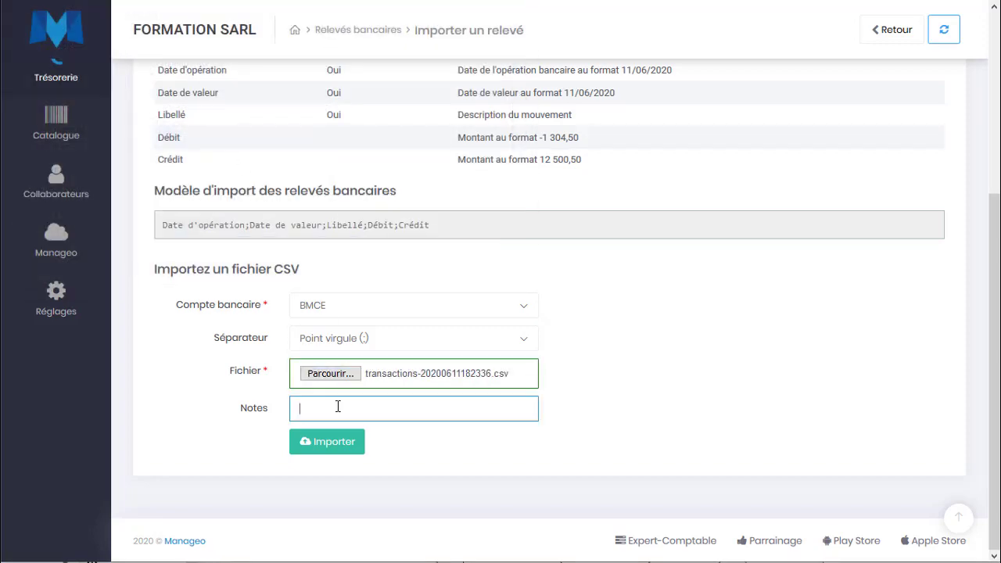
{"action": "type", "text": "Juin"}
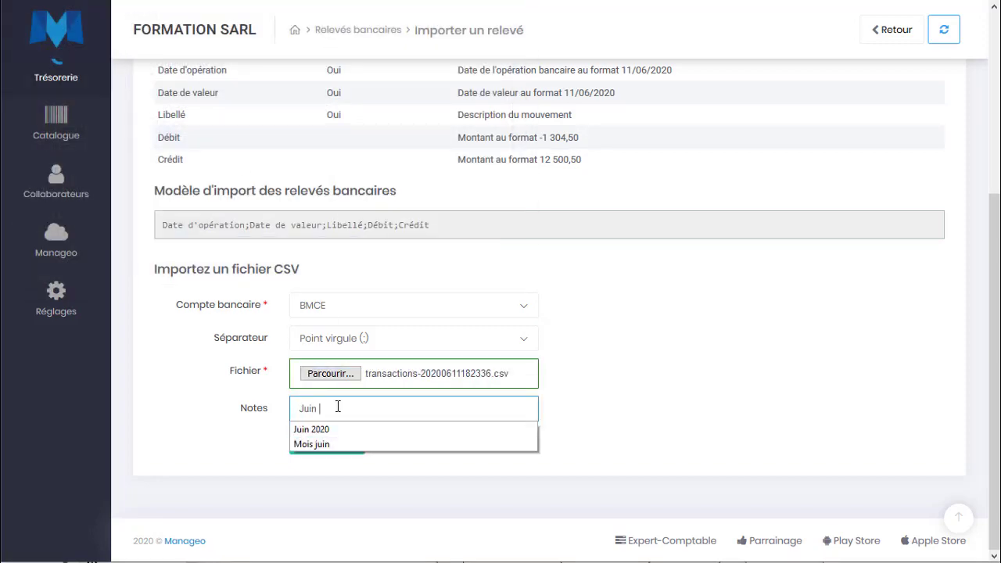
{"action": "type", "text": " 2020"}
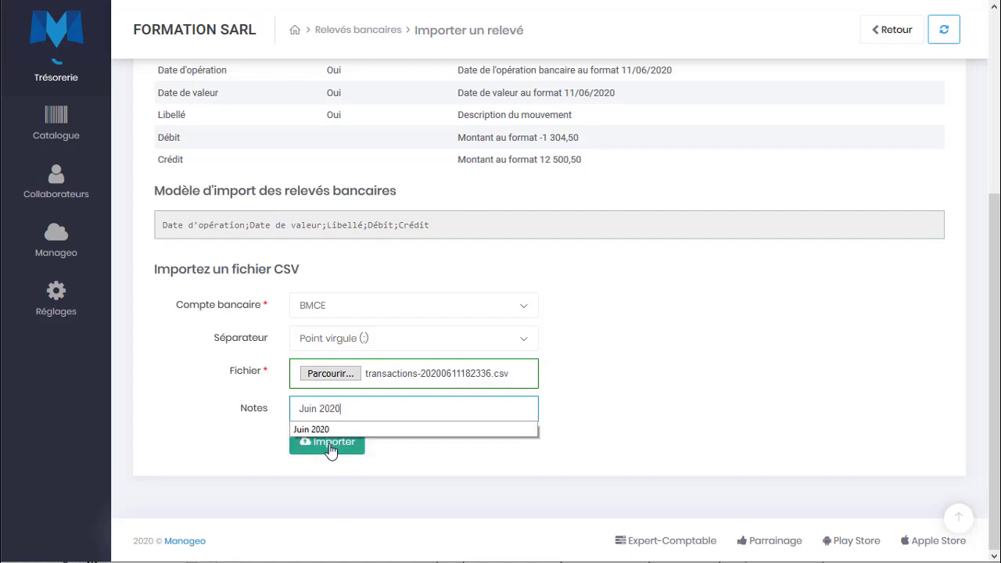
{"action": "left_click", "coordinate": [334, 431]}
{"action": "left_click", "coordinate": [333, 441]}
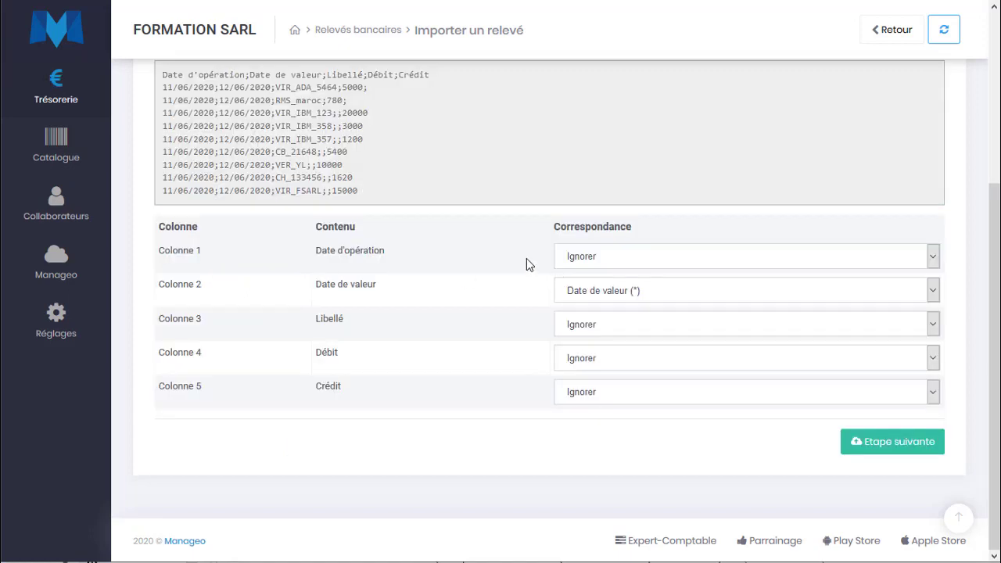
Map Colonne 1 to Date d'opération, Colonne 3 to Libellé, Colonne 4 to Débit and Colonne 5 to Crédit, and proceed to the following import stage
{"action": "scroll", "coordinate": [529, 264], "scroll_direction": "up", "scroll_amount": 3}
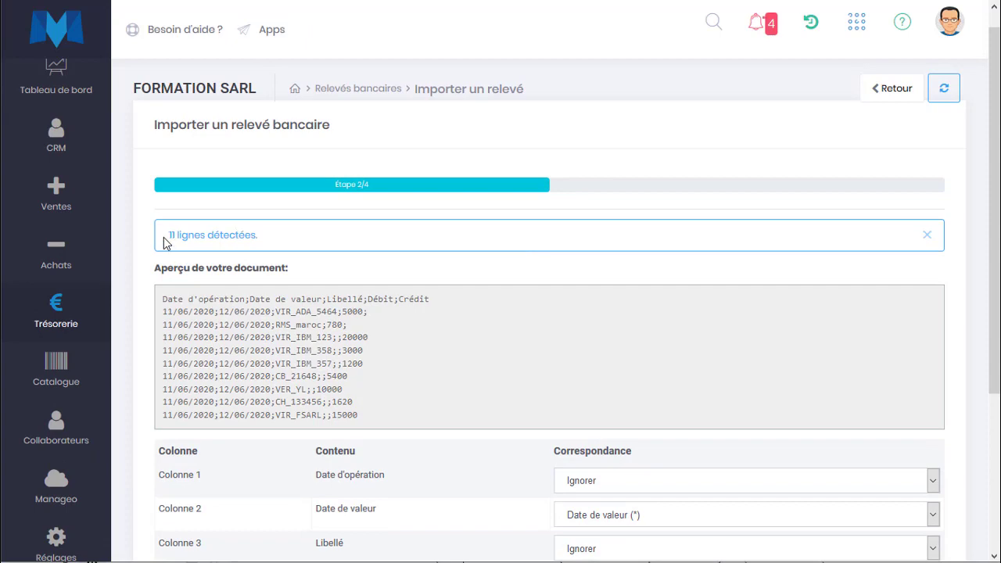
{"action": "left_click_drag", "start_coordinate": [164, 243], "coordinate": [376, 411]}
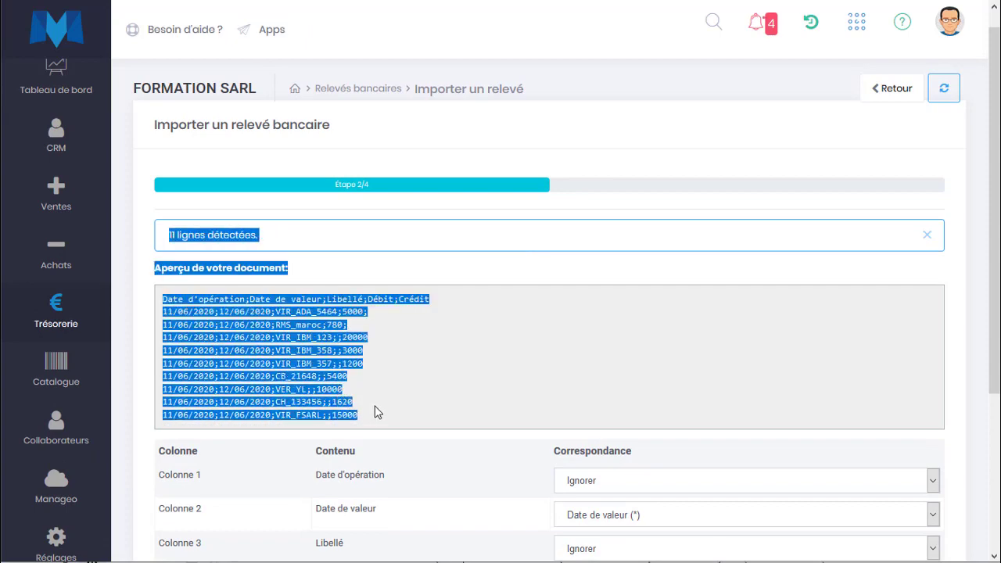
{"action": "scroll", "coordinate": [383, 398], "scroll_direction": "down", "scroll_amount": 3}
{"action": "left_click", "coordinate": [612, 256]}
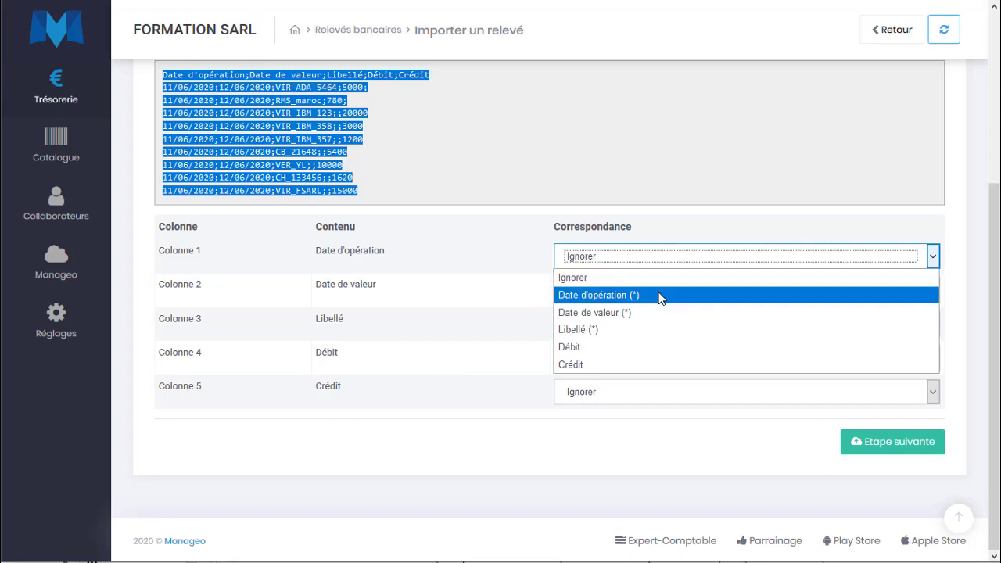
{"action": "left_click", "coordinate": [611, 296]}
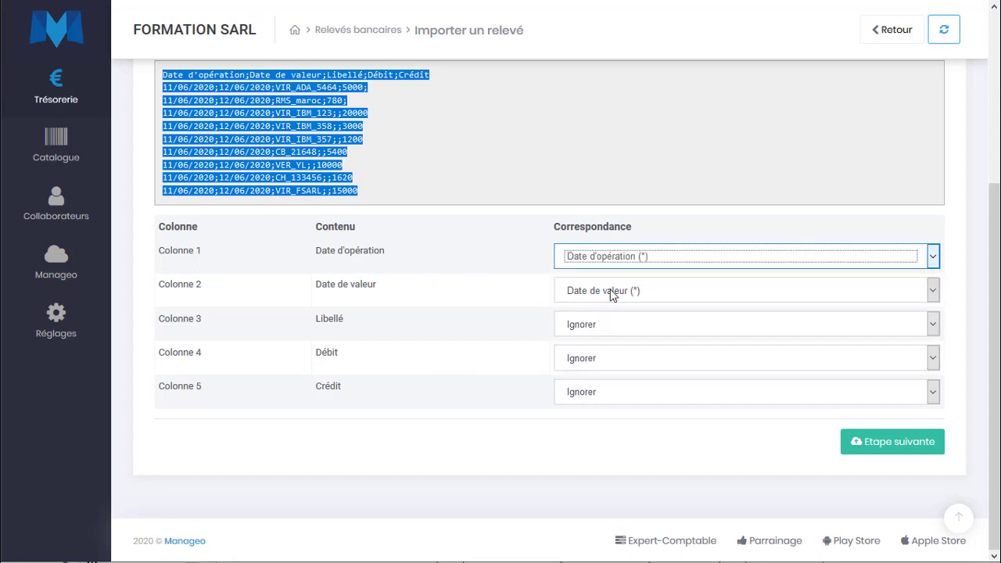
{"action": "left_click", "coordinate": [594, 327]}
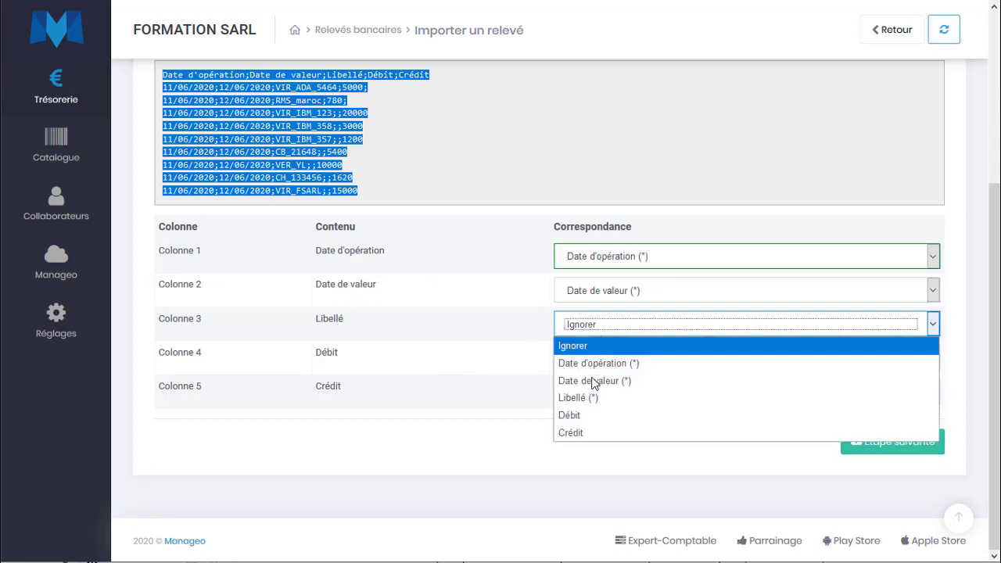
{"action": "left_click", "coordinate": [591, 399]}
{"action": "left_click", "coordinate": [572, 360]}
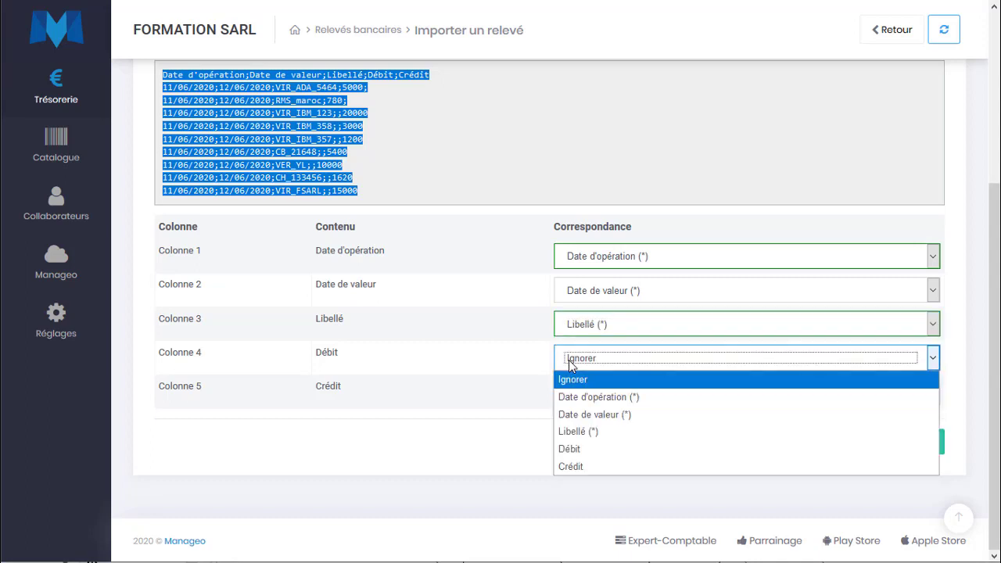
{"action": "left_click", "coordinate": [585, 447]}
{"action": "left_click", "coordinate": [593, 397]}
{"action": "left_click", "coordinate": [599, 500]}
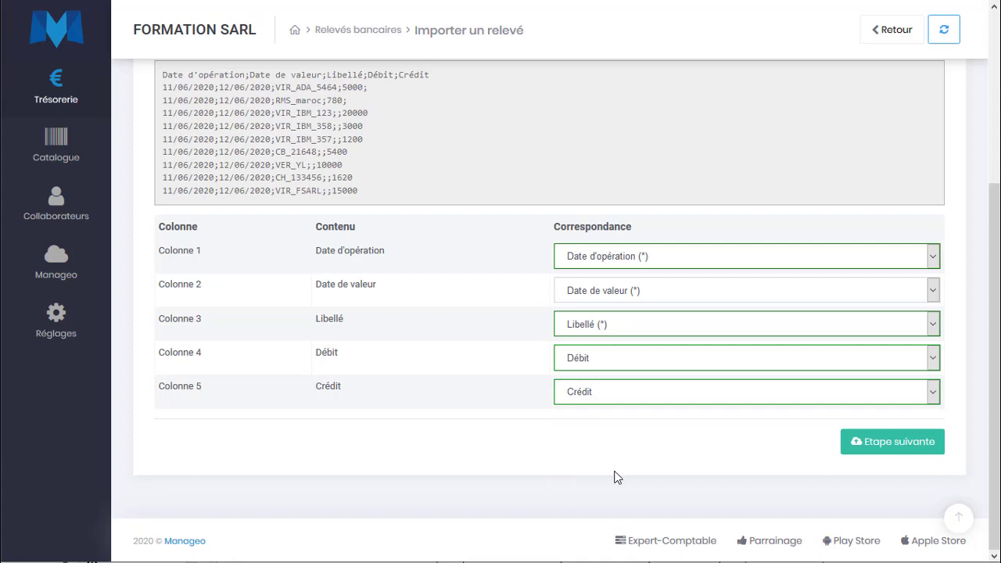
{"action": "left_click", "coordinate": [852, 444]}
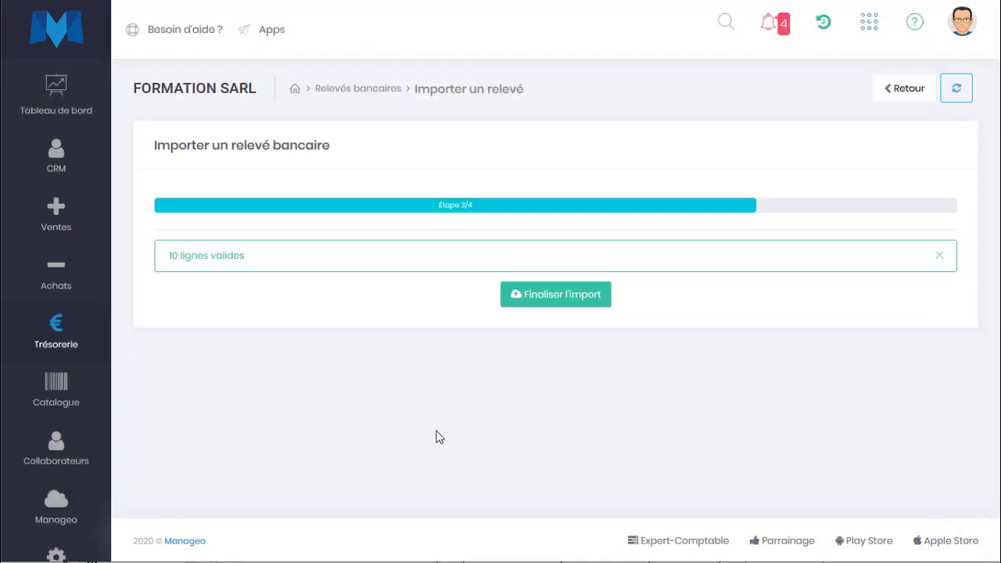
Finalize the statement import and go to the list of imported bank statements
{"action": "left_click_drag", "start_coordinate": [153, 268], "coordinate": [305, 270]}
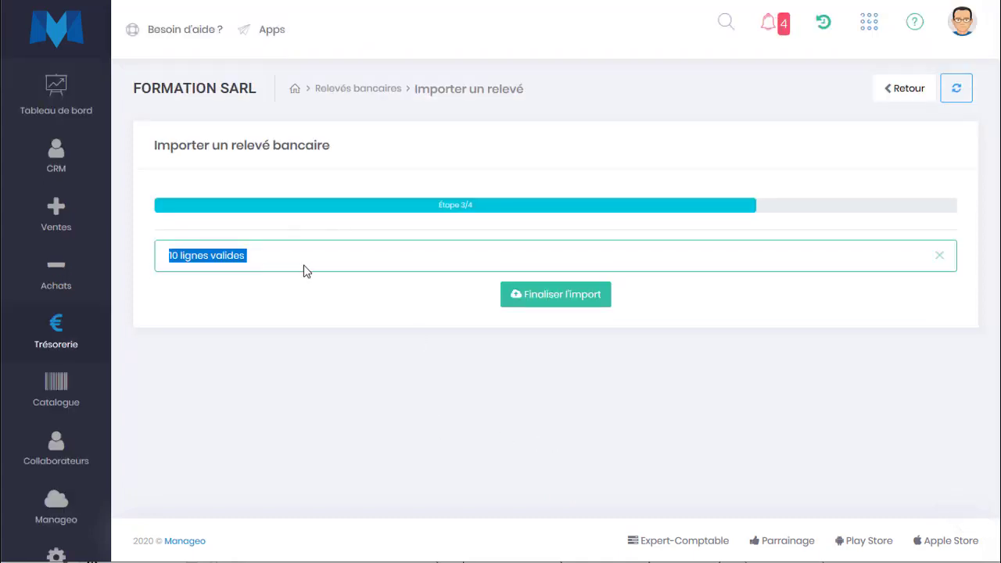
{"action": "left_click", "coordinate": [587, 310]}
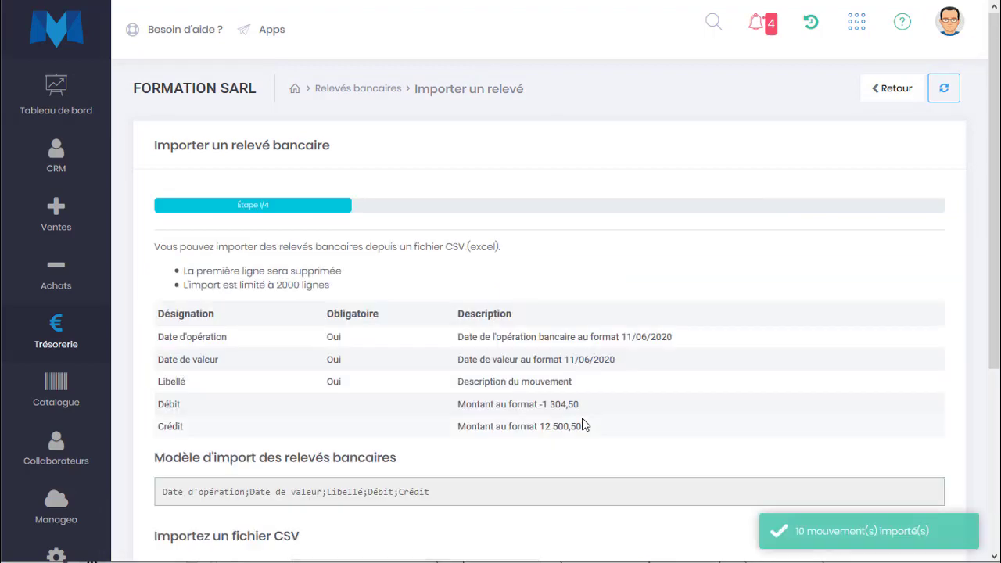
{"action": "scroll", "coordinate": [583, 425], "scroll_direction": "down", "scroll_amount": 3}
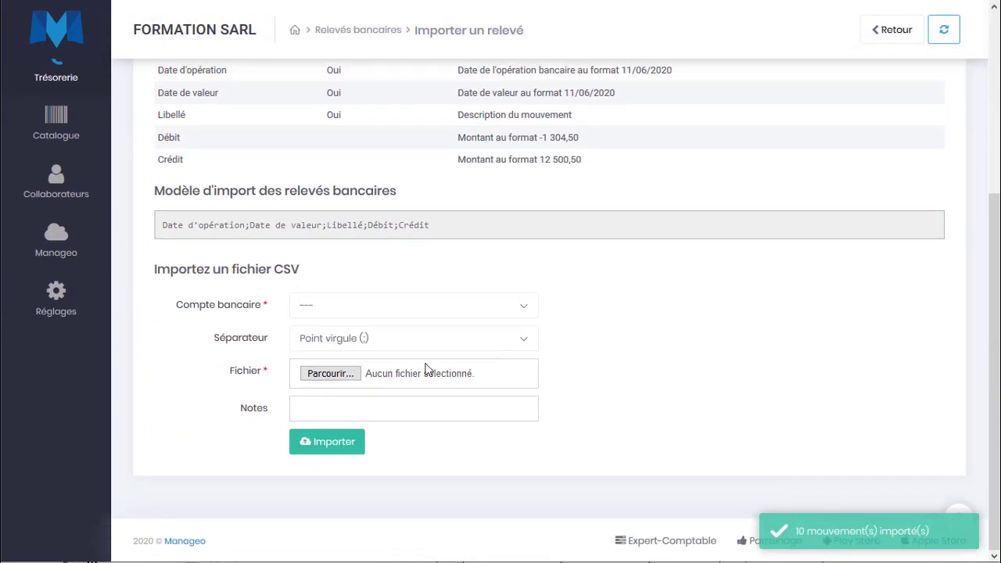
{"action": "scroll", "coordinate": [429, 370], "scroll_direction": "up", "scroll_amount": 3}
{"action": "mouse_move", "coordinate": [71, 335]}
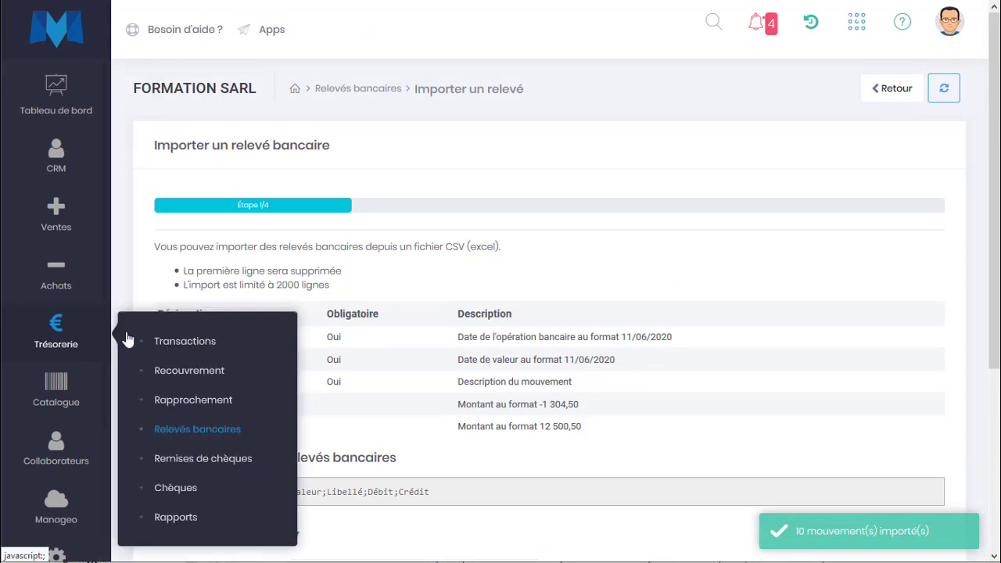
{"action": "left_click", "coordinate": [200, 430]}
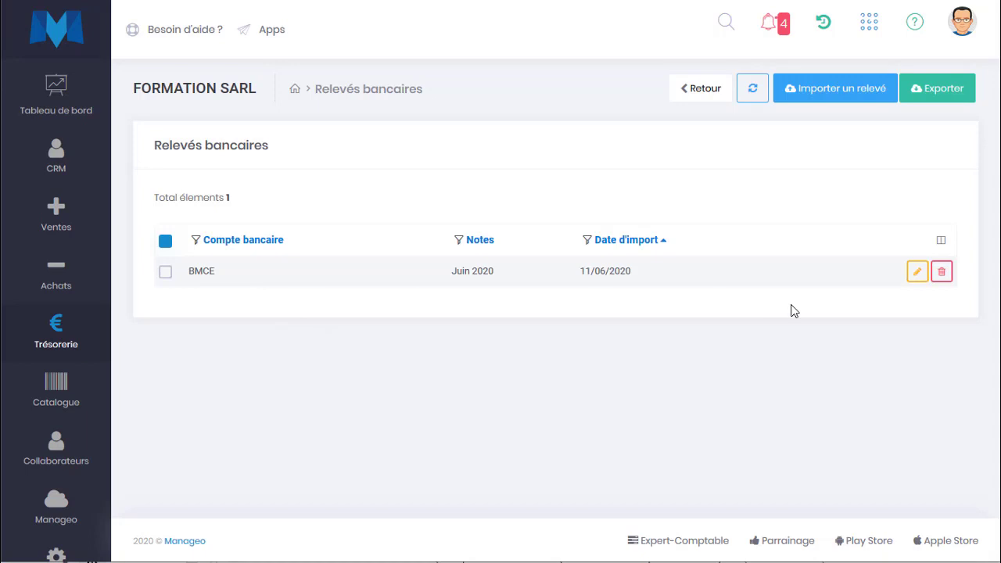
Examine what deleting the Juin 2020 BMCE statement would remove, and return to the statements list without deleting it
{"action": "left_click", "coordinate": [944, 271]}
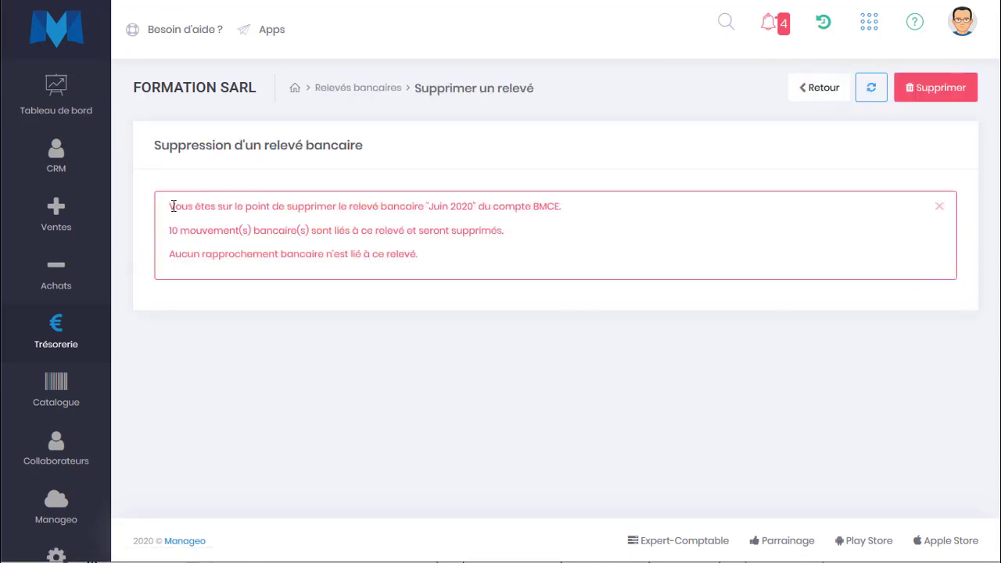
{"action": "left_click_drag", "start_coordinate": [171, 230], "coordinate": [481, 232]}
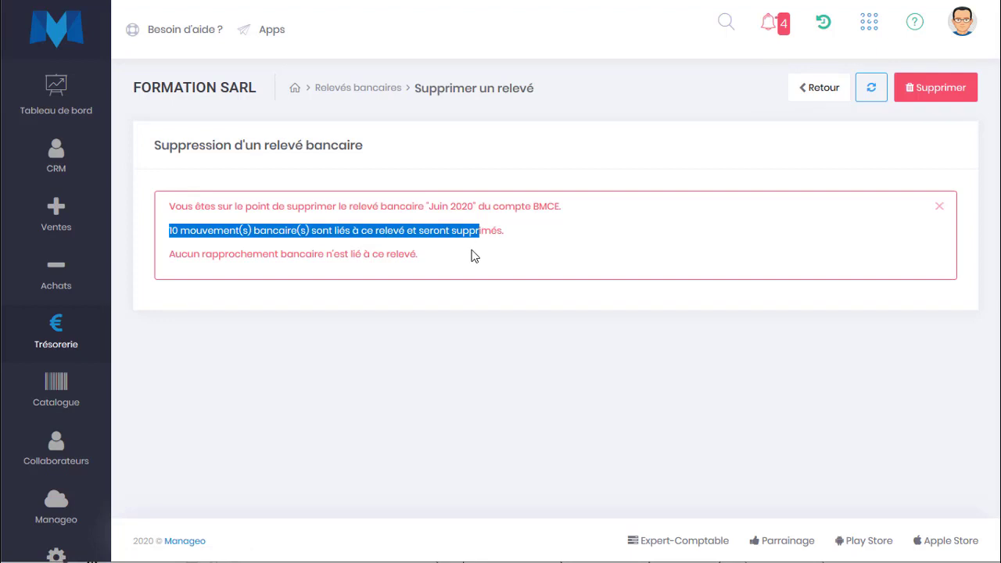
{"action": "left_click", "coordinate": [474, 255]}
{"action": "left_click_drag", "start_coordinate": [166, 263], "coordinate": [425, 261]}
{"action": "left_click", "coordinate": [426, 262]}
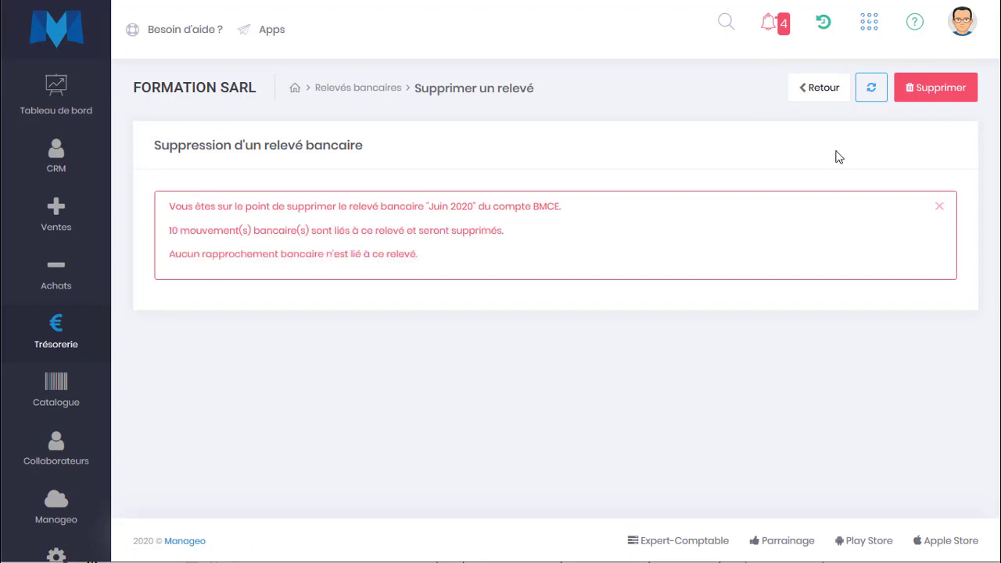
{"action": "left_click", "coordinate": [830, 100]}
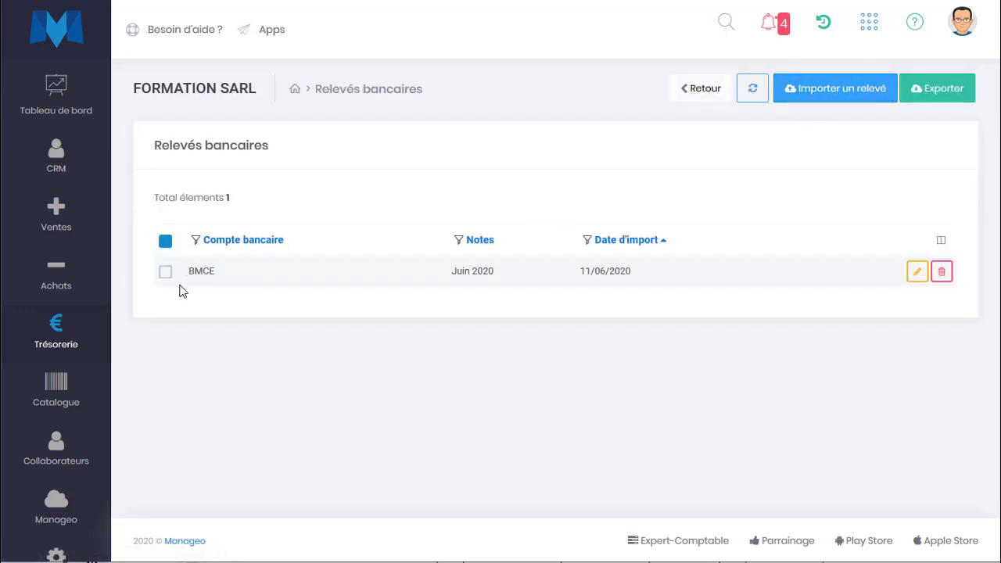
Go to the bank reconciliation page and review the imported movements and the bank account filter choices
{"action": "mouse_move", "coordinate": [105, 322]}
{"action": "mouse_move", "coordinate": [58, 344]}
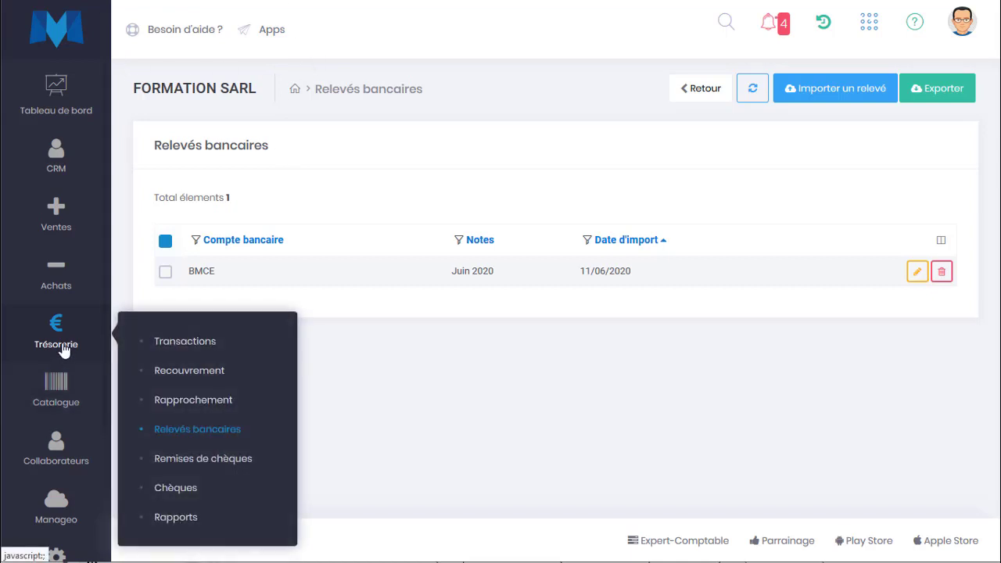
{"action": "left_click", "coordinate": [176, 399]}
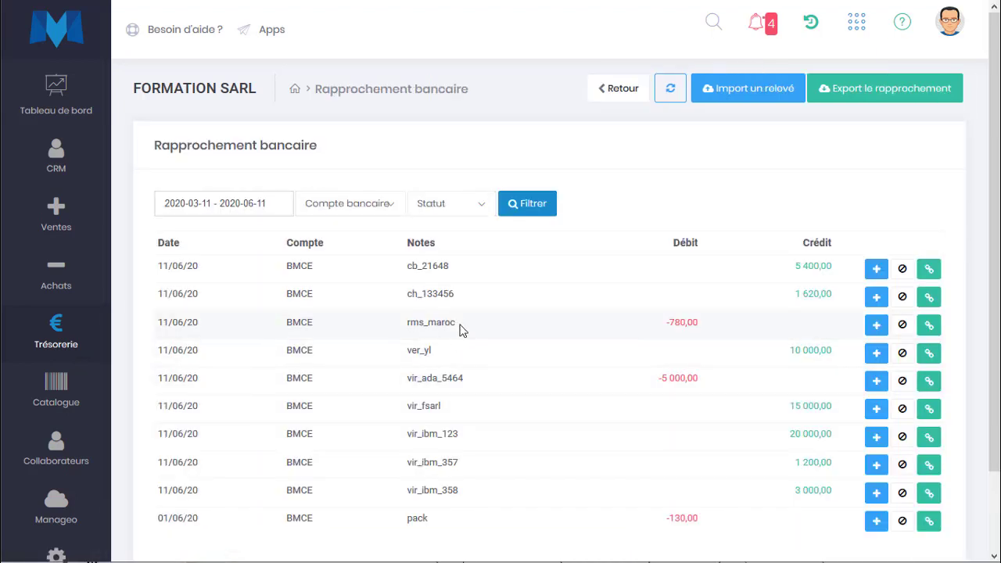
{"action": "scroll", "coordinate": [460, 330], "scroll_direction": "down", "scroll_amount": 2}
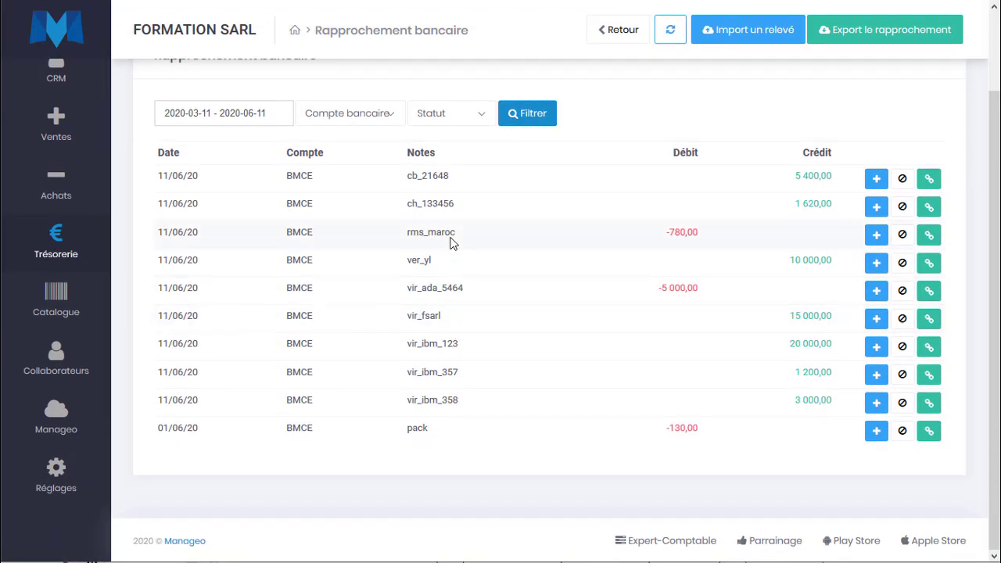
{"action": "scroll", "coordinate": [453, 227], "scroll_direction": "up", "scroll_amount": 2}
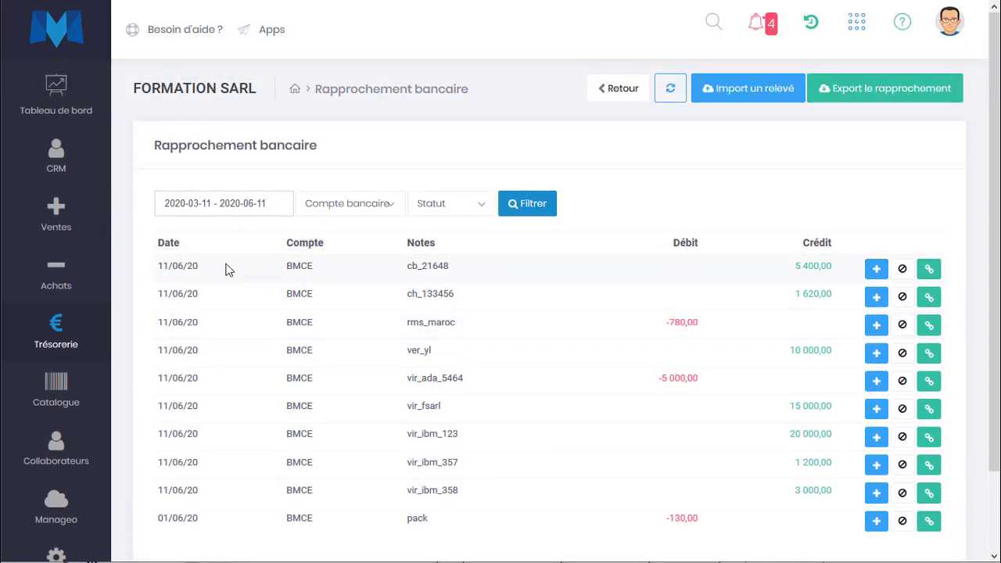
{"action": "left_click", "coordinate": [352, 206]}
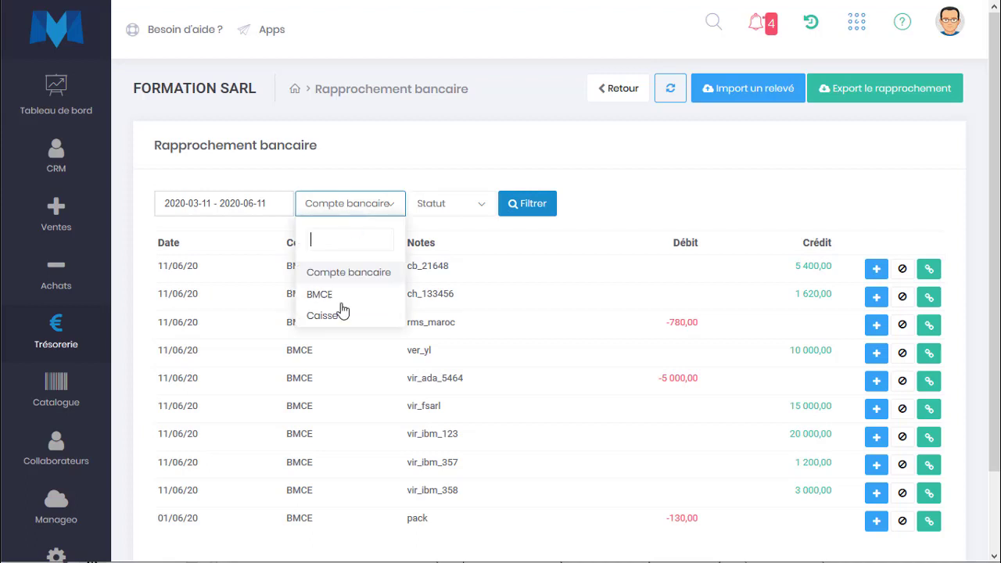
{"action": "left_click", "coordinate": [330, 354]}
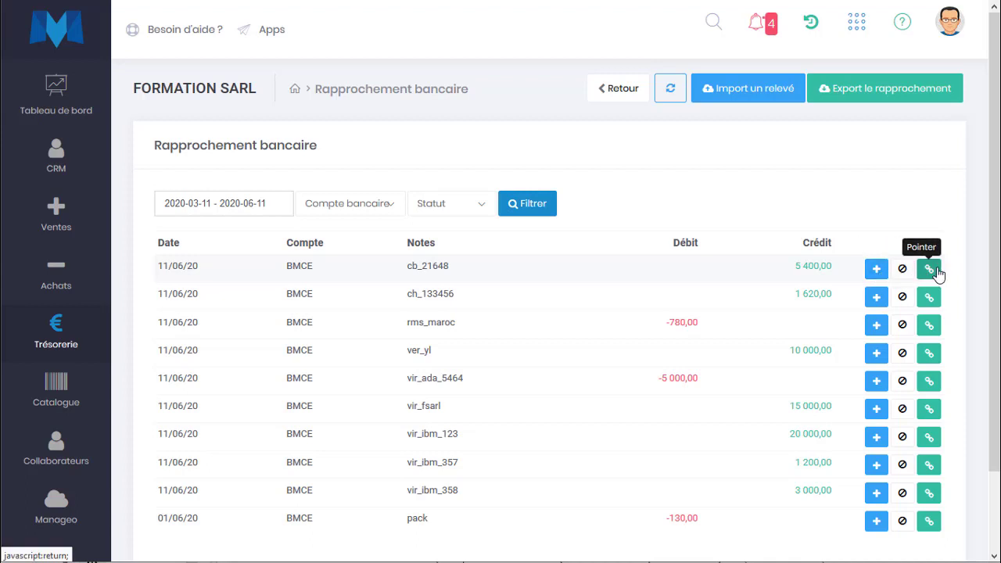
Deactivate the ch_133456 movement and reactivate it
{"action": "left_click", "coordinate": [903, 300]}
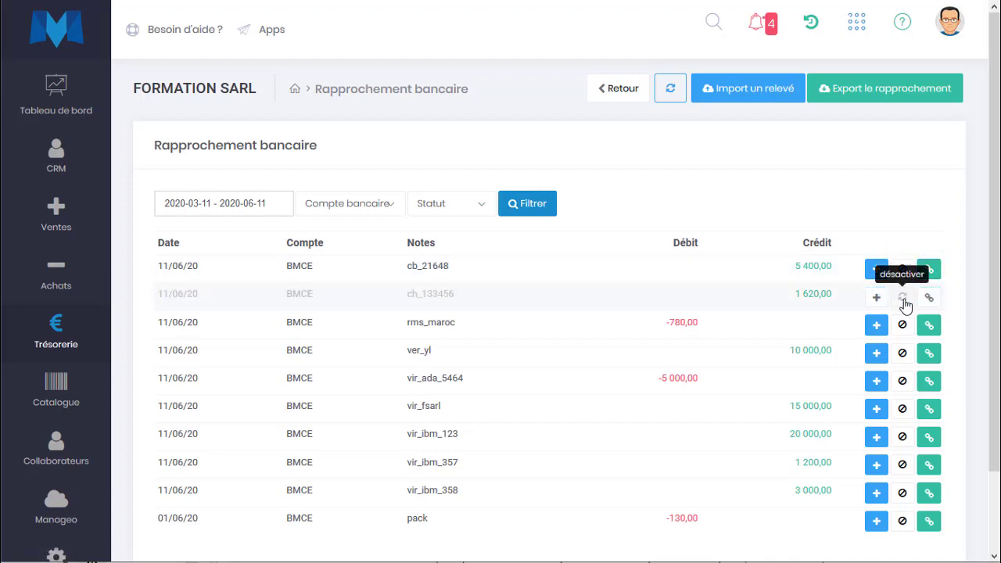
{"action": "left_click", "coordinate": [903, 300]}
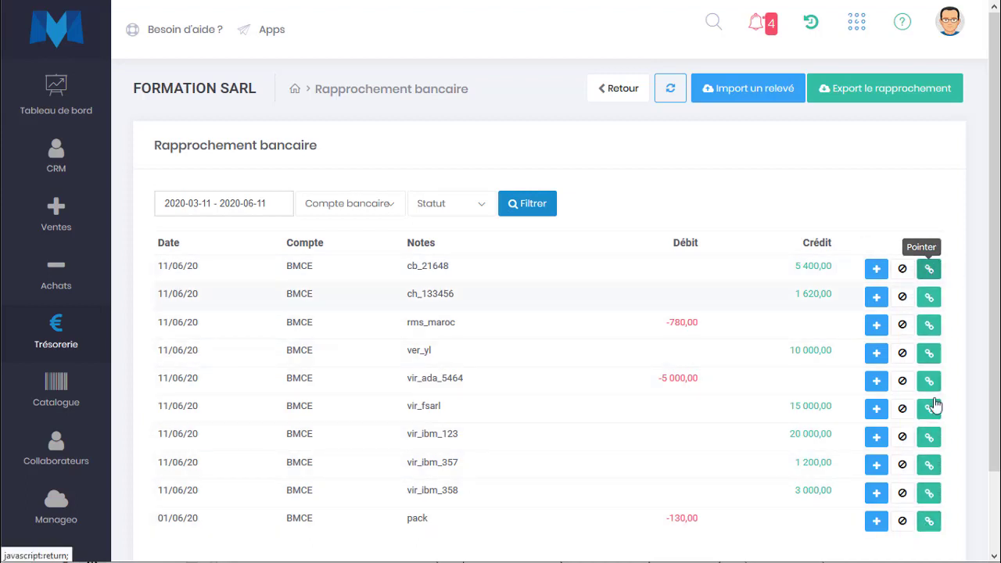
Match the cb_21648 bank movement with the 5 400,00 DELL payment for F-2019-028
{"action": "scroll", "coordinate": [615, 369], "scroll_direction": "down", "scroll_amount": 1}
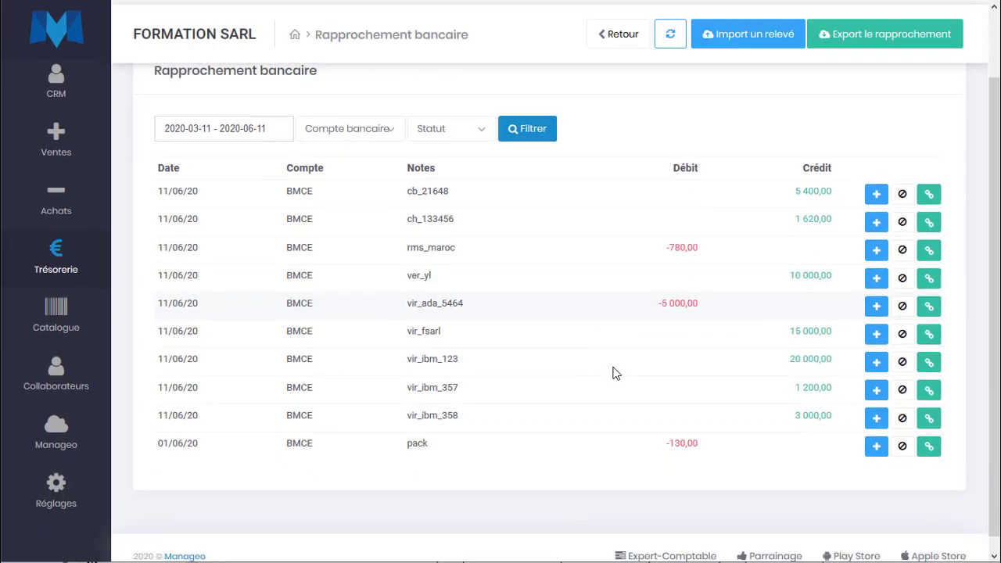
{"action": "left_click", "coordinate": [935, 203]}
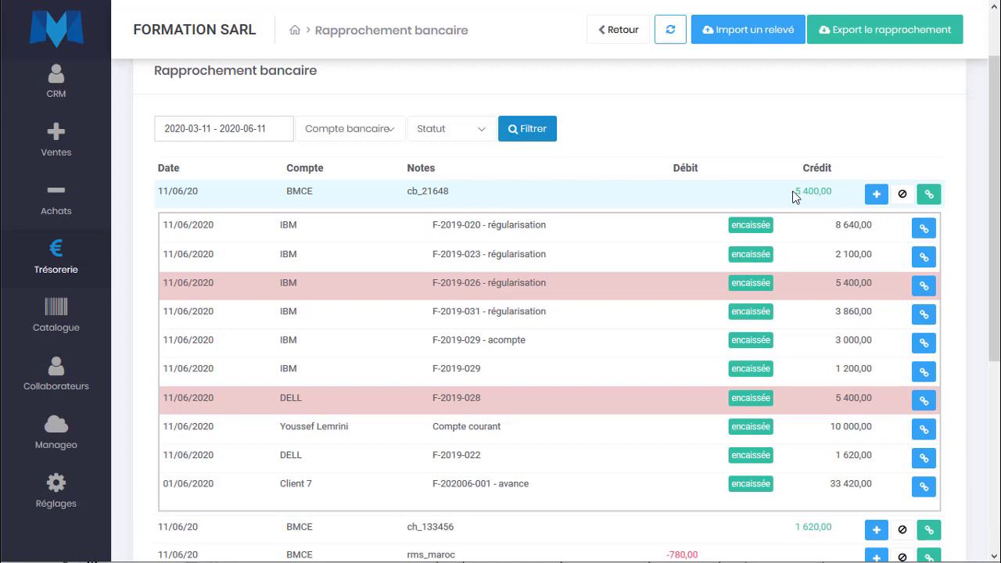
{"action": "left_click_drag", "start_coordinate": [794, 192], "coordinate": [829, 190]}
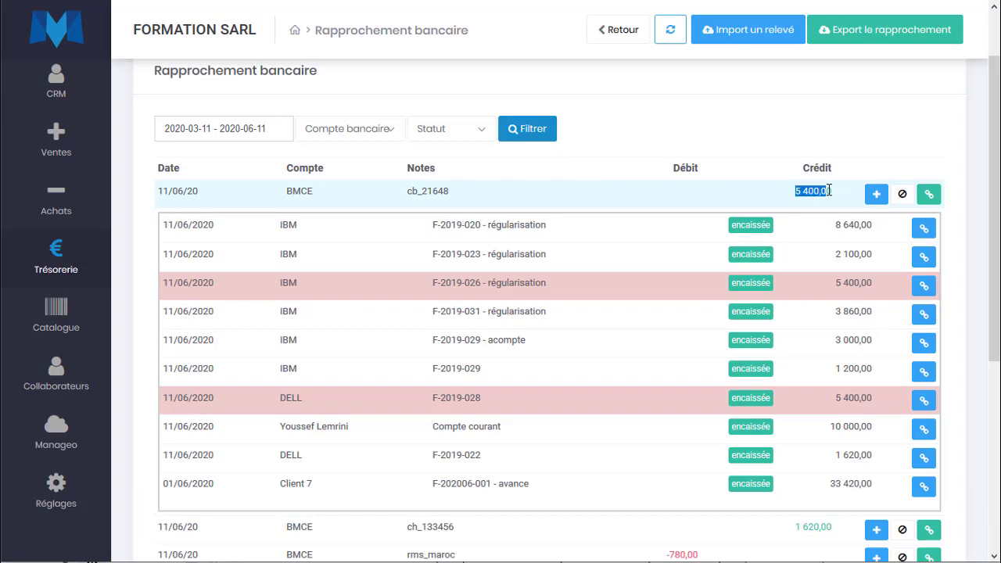
{"action": "left_click", "coordinate": [692, 197]}
{"action": "left_click", "coordinate": [921, 401]}
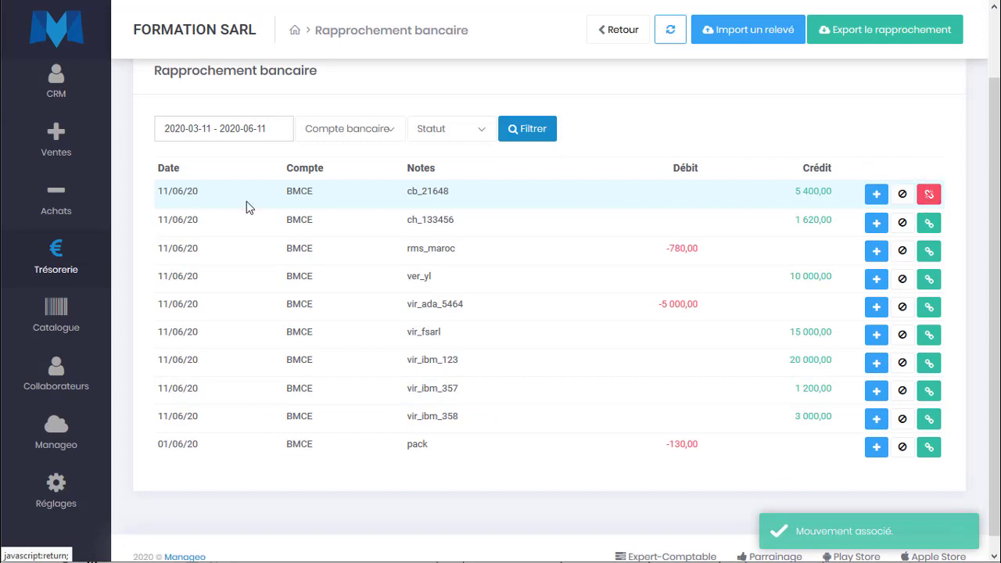
Match the ch_133456 bank movement with the 1 620,00 DELL payment for F-2019-022
{"action": "left_click_drag", "start_coordinate": [165, 192], "coordinate": [782, 184]}
{"action": "left_click", "coordinate": [790, 200]}
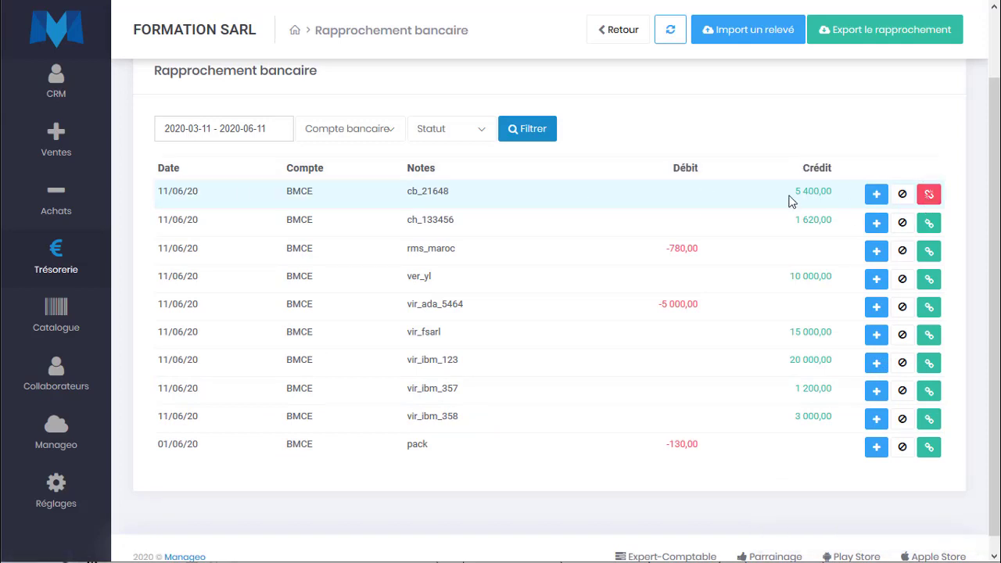
{"action": "left_click", "coordinate": [927, 226]}
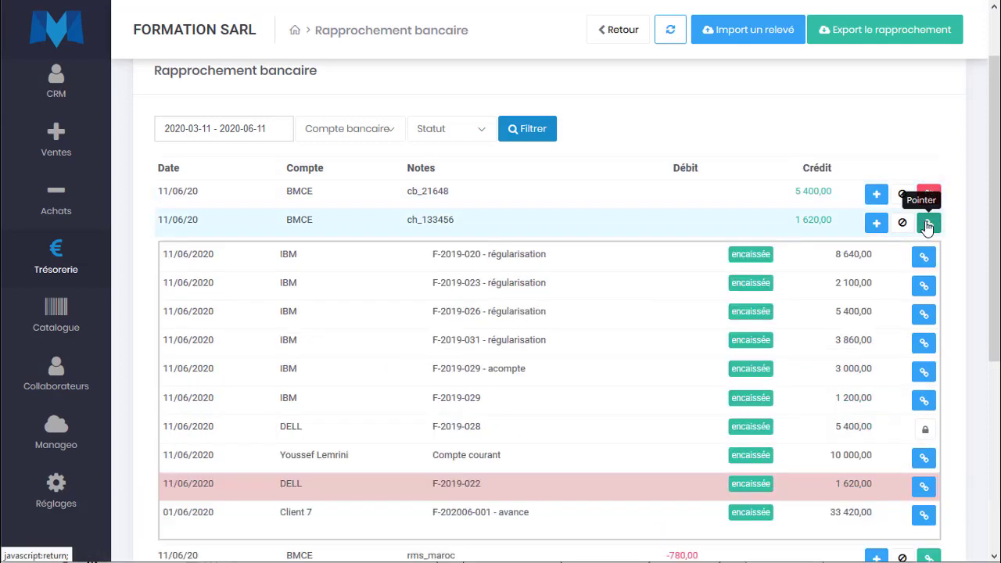
{"action": "left_click_drag", "start_coordinate": [794, 233], "coordinate": [838, 233]}
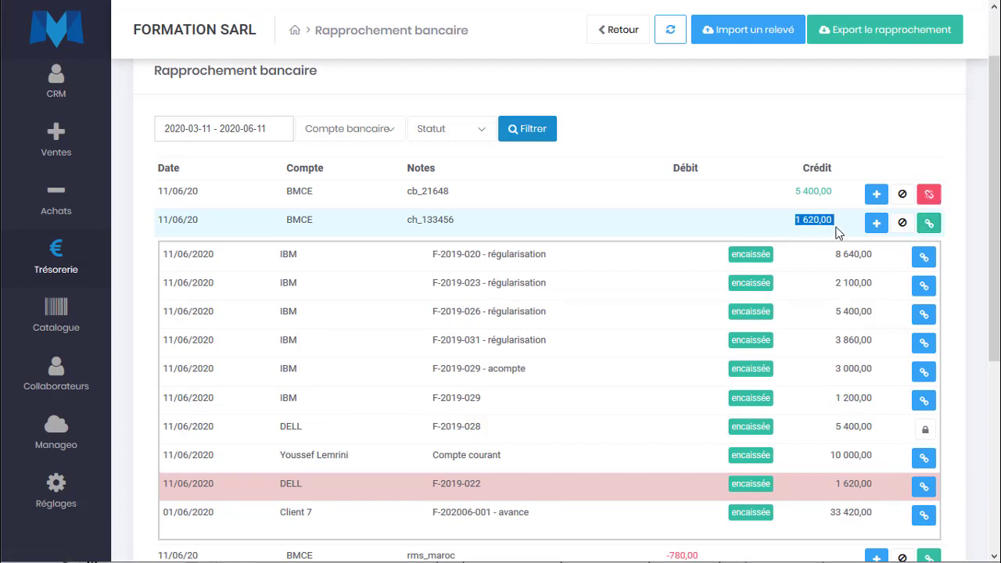
{"action": "left_click", "coordinate": [923, 485]}
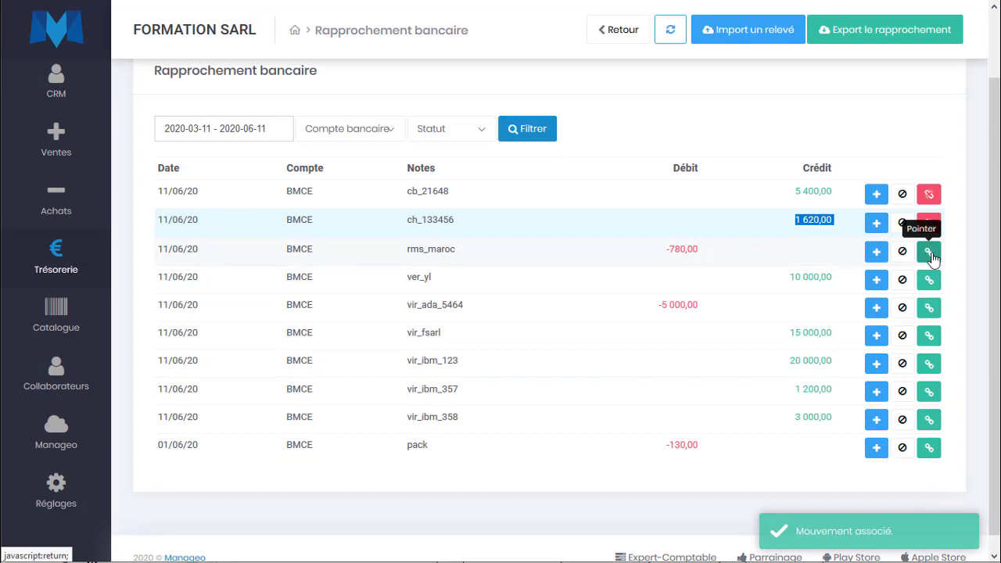
Match the rms_maroc bank movement with the 780,00 MAROC TELECOM payment for FA-202006-002
{"action": "left_click", "coordinate": [929, 251]}
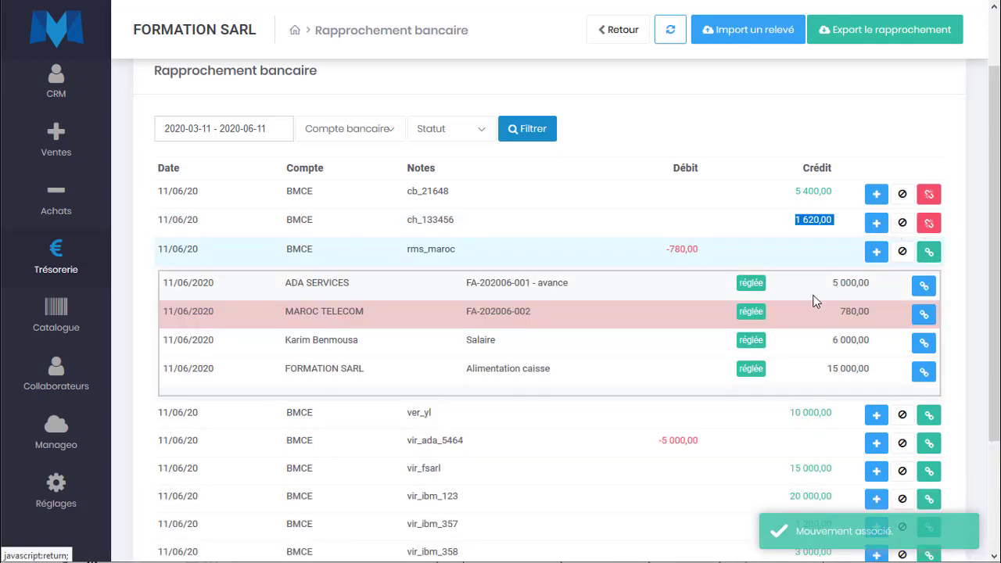
{"action": "left_click", "coordinate": [923, 314]}
{"action": "left_click", "coordinate": [826, 292]}
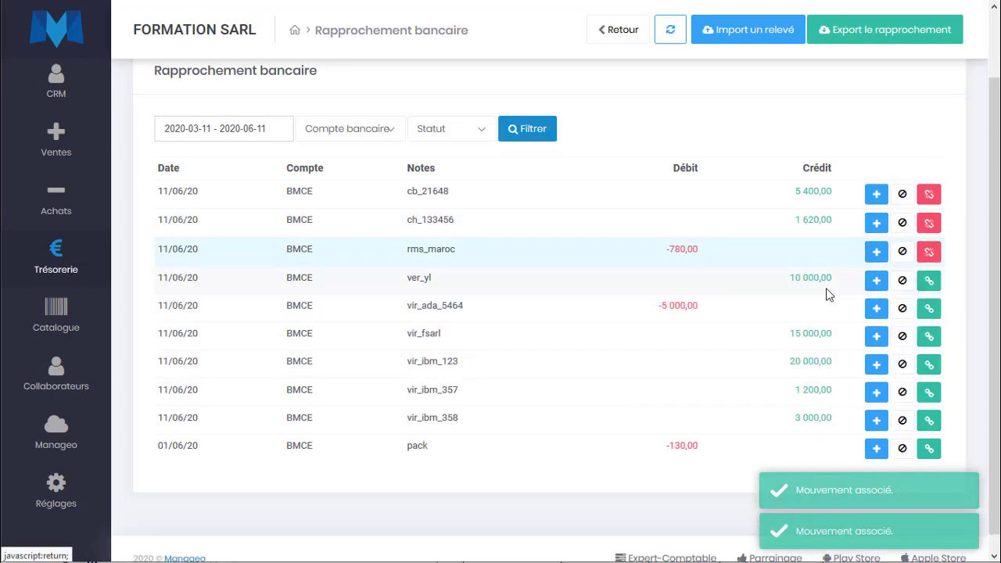
Match ver_yl with the 10 000,00 Compte courant receipt, and vir_ada_5464 with the 5 000,00 ADA SERVICES advance for FA-202006-001
{"action": "left_click", "coordinate": [930, 285]}
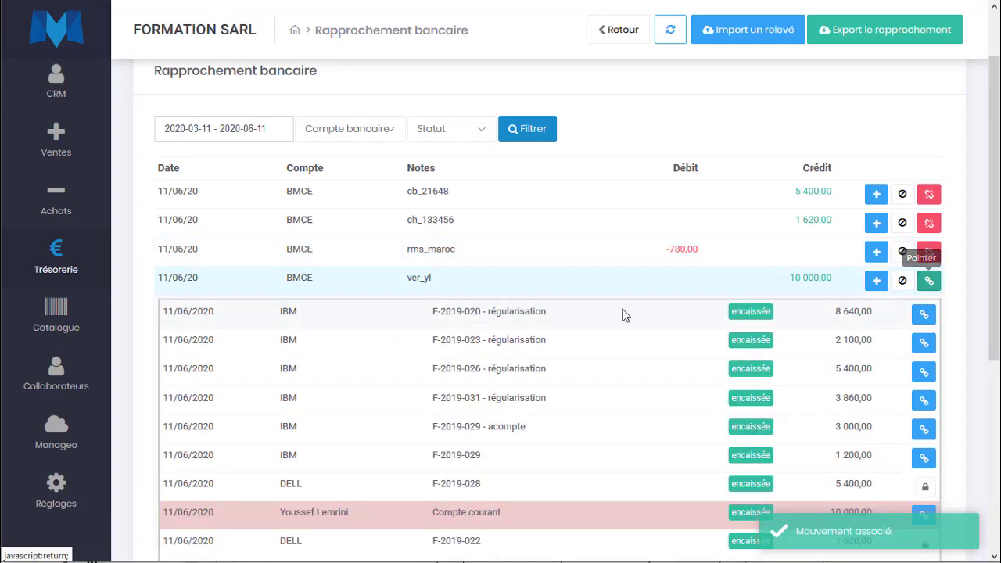
{"action": "left_click_drag", "start_coordinate": [391, 279], "coordinate": [458, 284]}
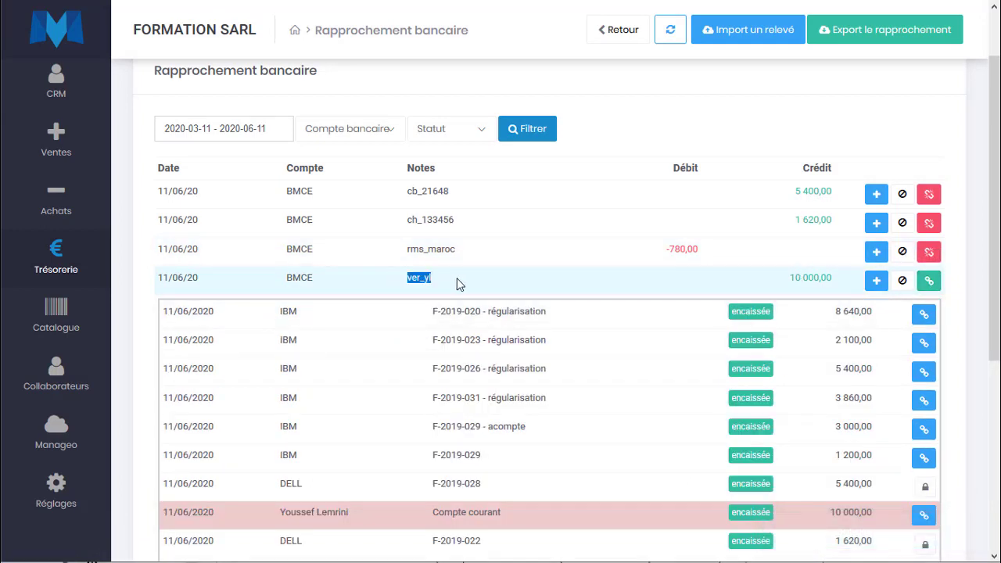
{"action": "left_click", "coordinate": [923, 515]}
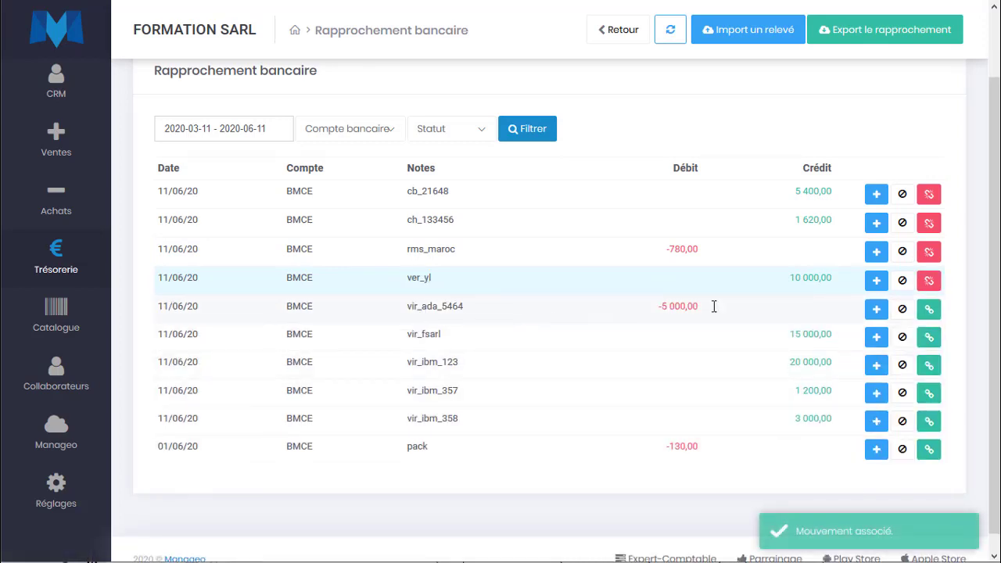
{"action": "left_click", "coordinate": [927, 310]}
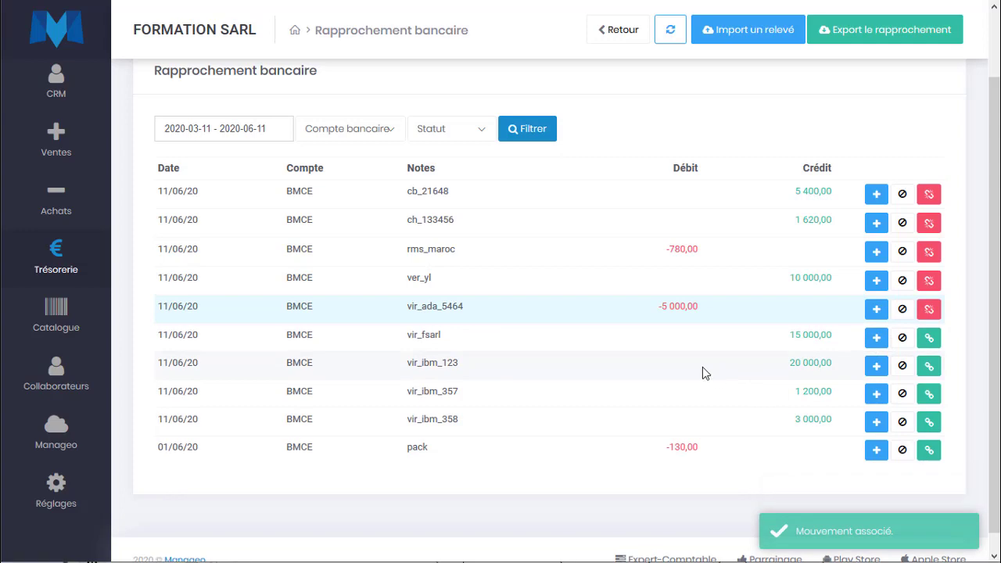
Examine the receipts proposed for the 15 000,00 vir_fsarl movement and compare their amounts with it, without matching any
{"action": "left_click_drag", "start_coordinate": [405, 335], "coordinate": [438, 335]}
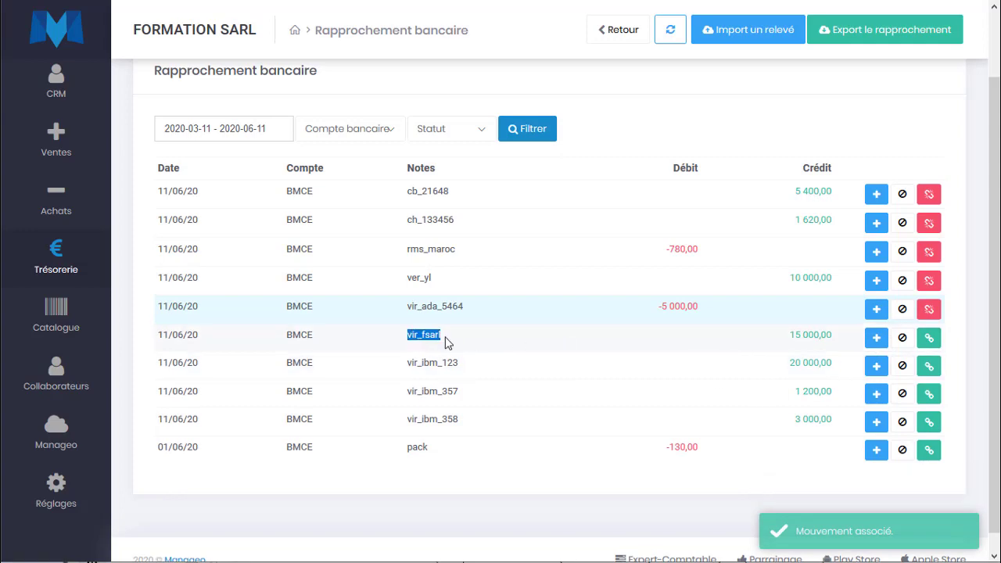
{"action": "left_click", "coordinate": [929, 338]}
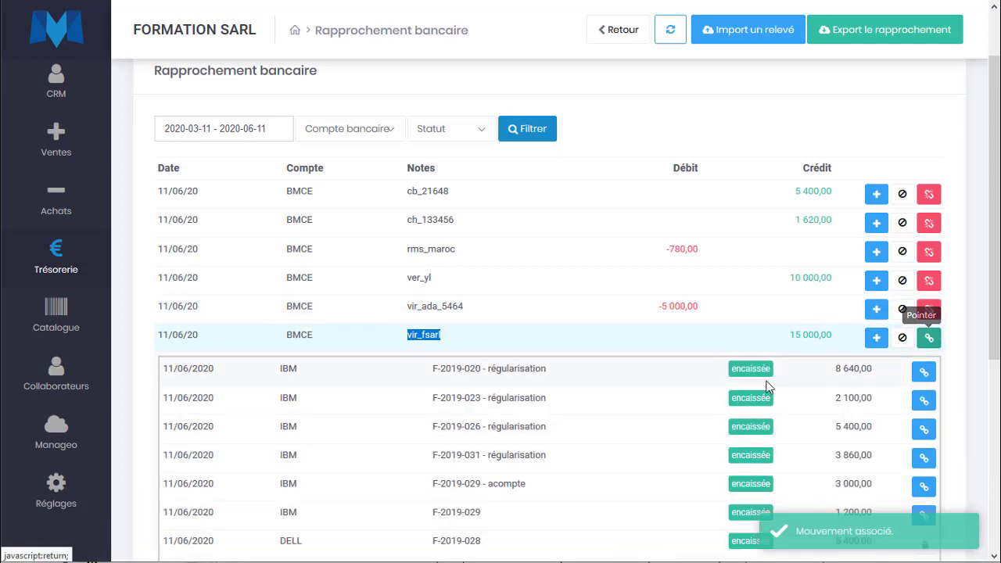
{"action": "scroll", "coordinate": [699, 417], "scroll_direction": "down", "scroll_amount": 3}
{"action": "scroll", "coordinate": [610, 245], "scroll_direction": "up", "scroll_amount": 2}
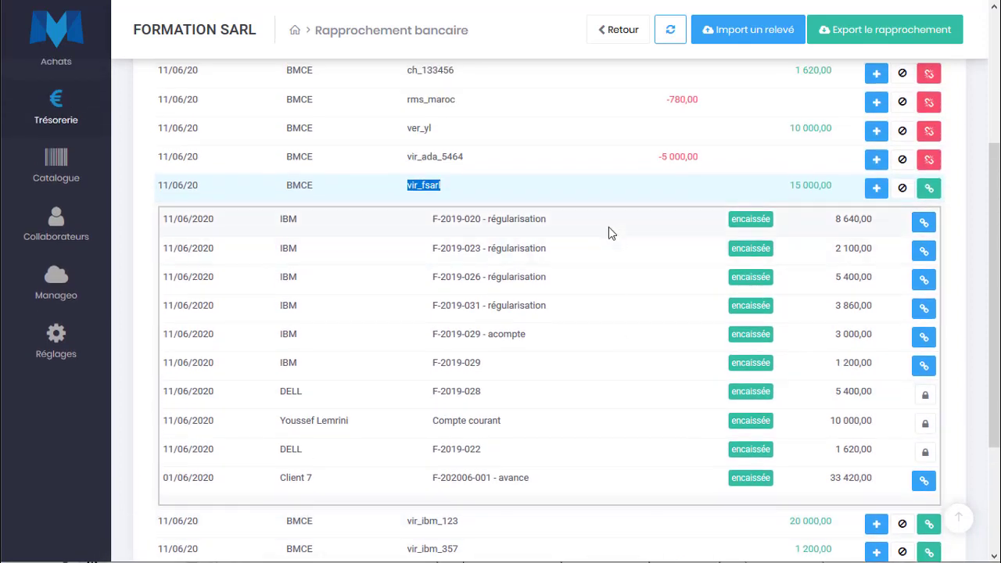
{"action": "left_click", "coordinate": [577, 474]}
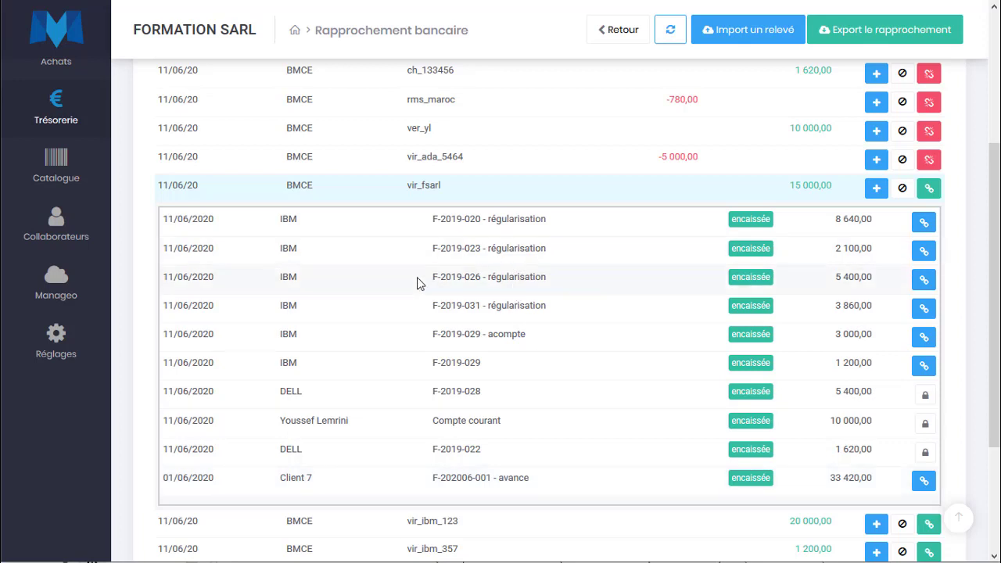
{"action": "left_click_drag", "start_coordinate": [404, 304], "coordinate": [876, 364]}
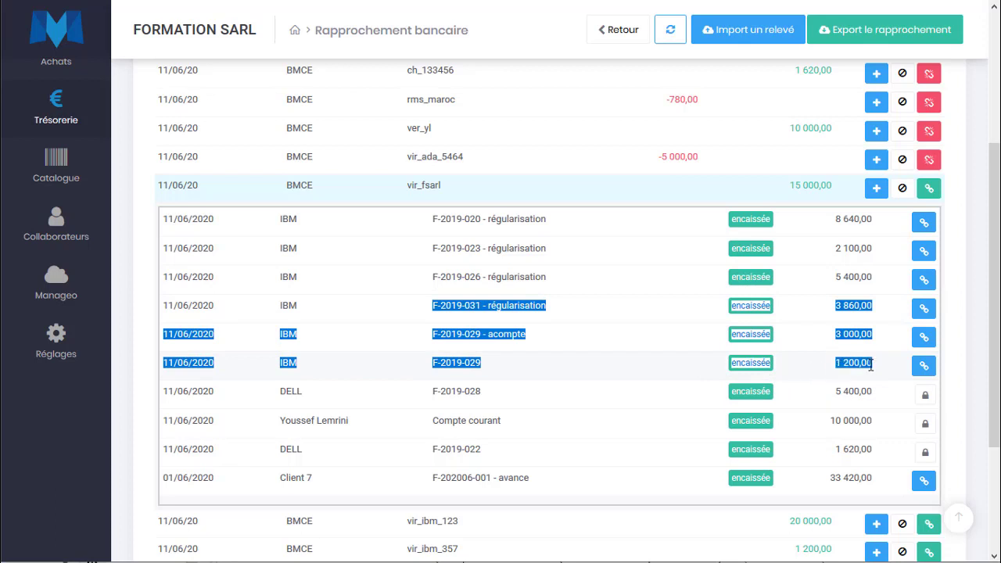
{"action": "left_click_drag", "start_coordinate": [781, 182], "coordinate": [842, 181]}
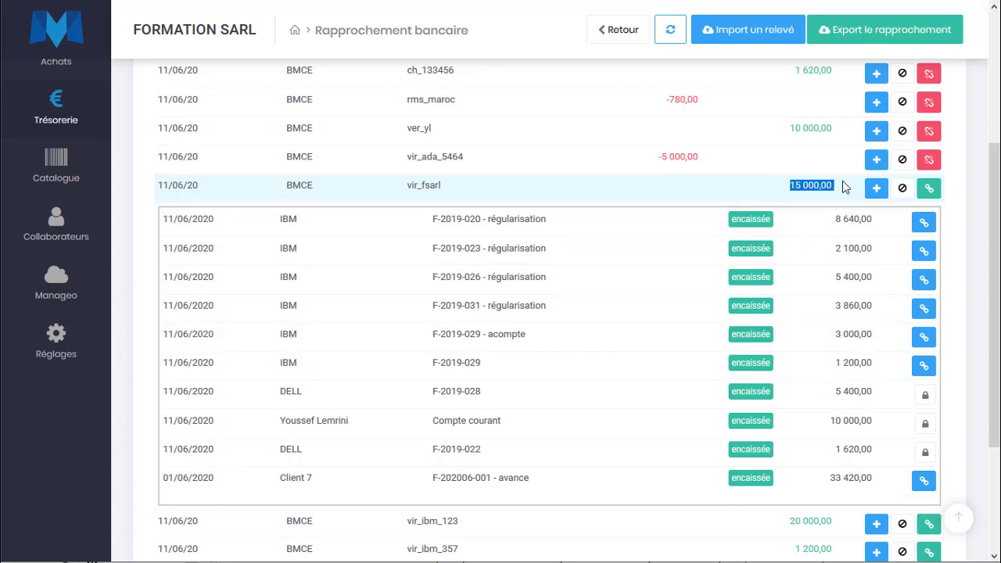
{"action": "left_click", "coordinate": [688, 287]}
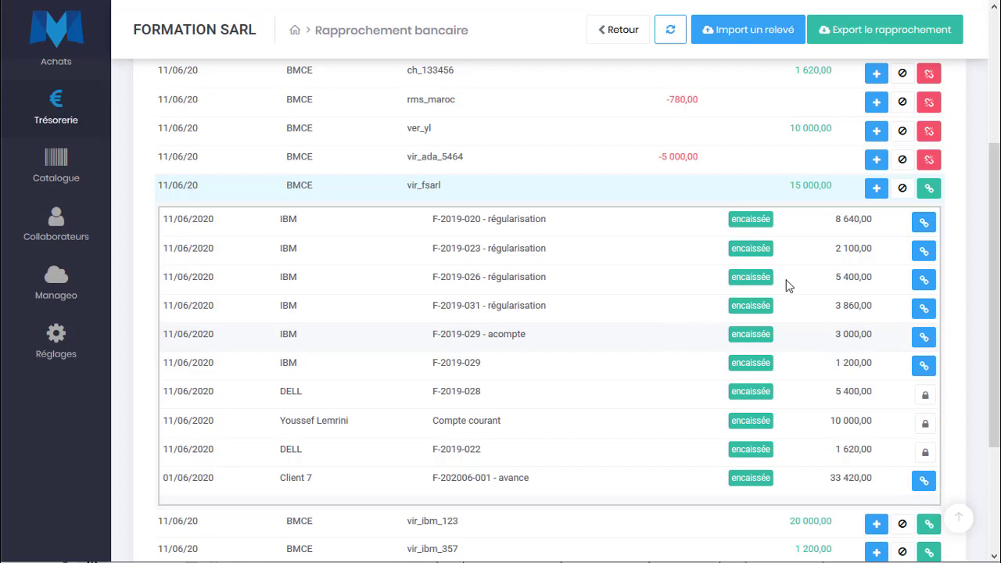
{"action": "left_click", "coordinate": [927, 191]}
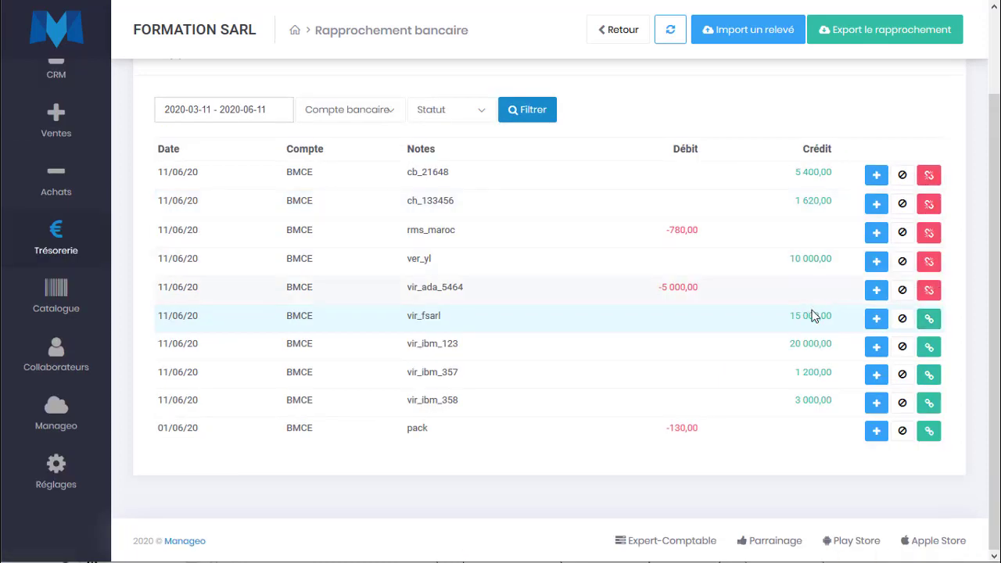
{"action": "left_click_drag", "start_coordinate": [816, 317], "coordinate": [182, 326]}
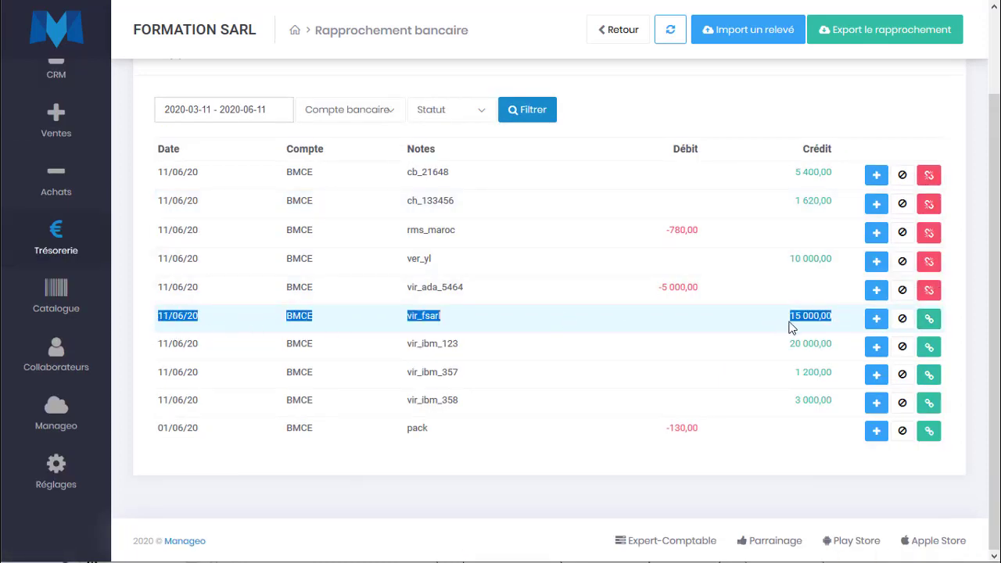
{"action": "left_click", "coordinate": [832, 318]}
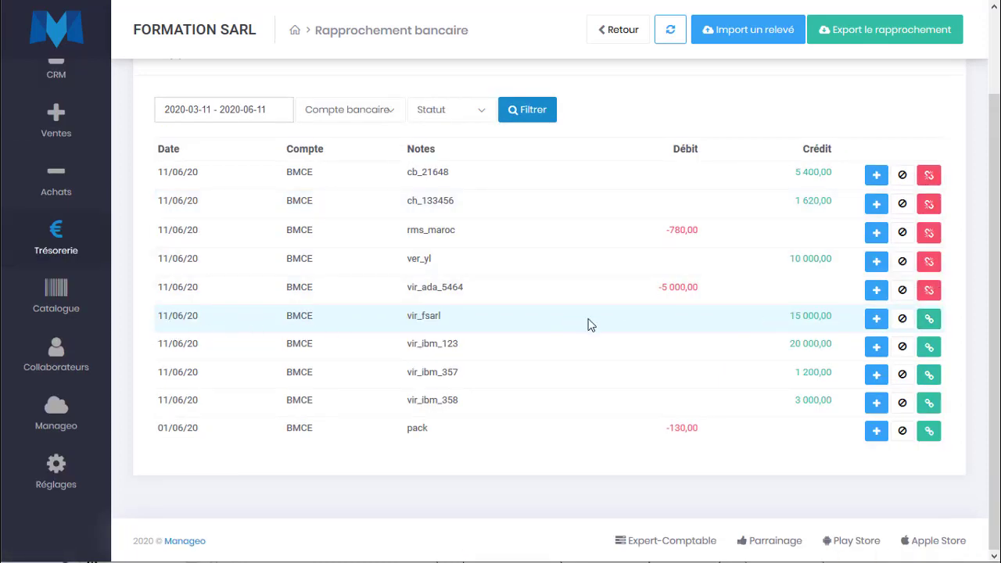
{"action": "mouse_move", "coordinate": [42, 127]}
{"action": "left_click_drag", "start_coordinate": [472, 332], "coordinate": [395, 322]}
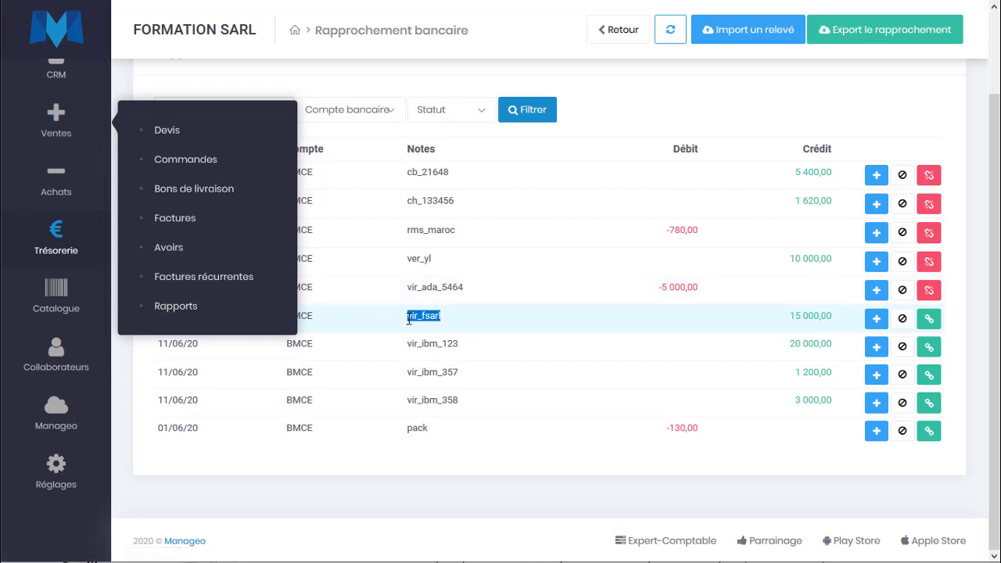
{"action": "left_click", "coordinate": [617, 320]}
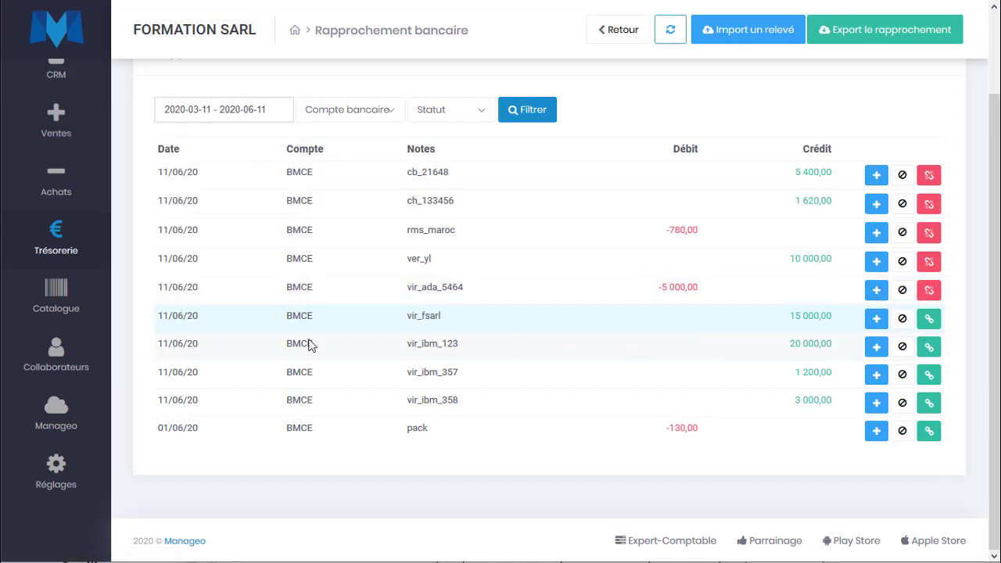
Match the 20 000,00 vir_ibm_123 bank movement with the 8 640,00 IBM payment for F-2019-020
{"action": "left_click_drag", "start_coordinate": [175, 346], "coordinate": [544, 347]}
{"action": "left_click", "coordinate": [446, 362]}
{"action": "left_click_drag", "start_coordinate": [407, 346], "coordinate": [461, 353]}
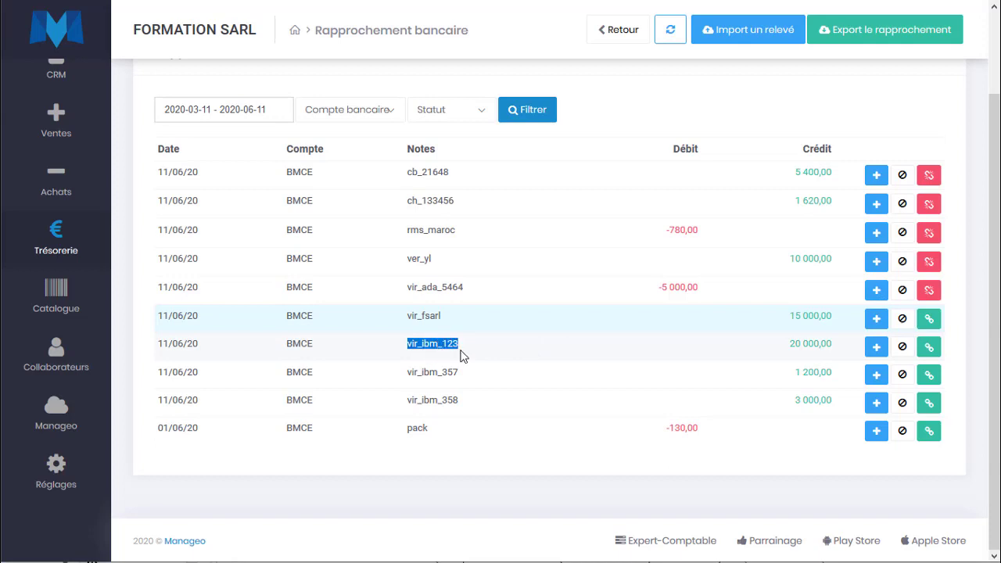
{"action": "left_click", "coordinate": [929, 346]}
{"action": "scroll", "coordinate": [631, 378], "scroll_direction": "down", "scroll_amount": 2}
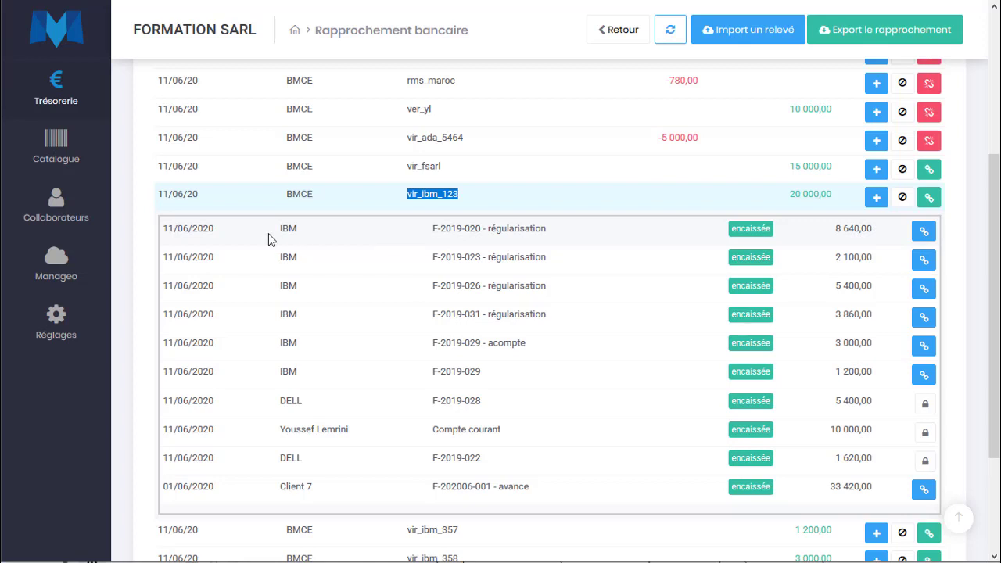
{"action": "left_click_drag", "start_coordinate": [268, 233], "coordinate": [879, 332]}
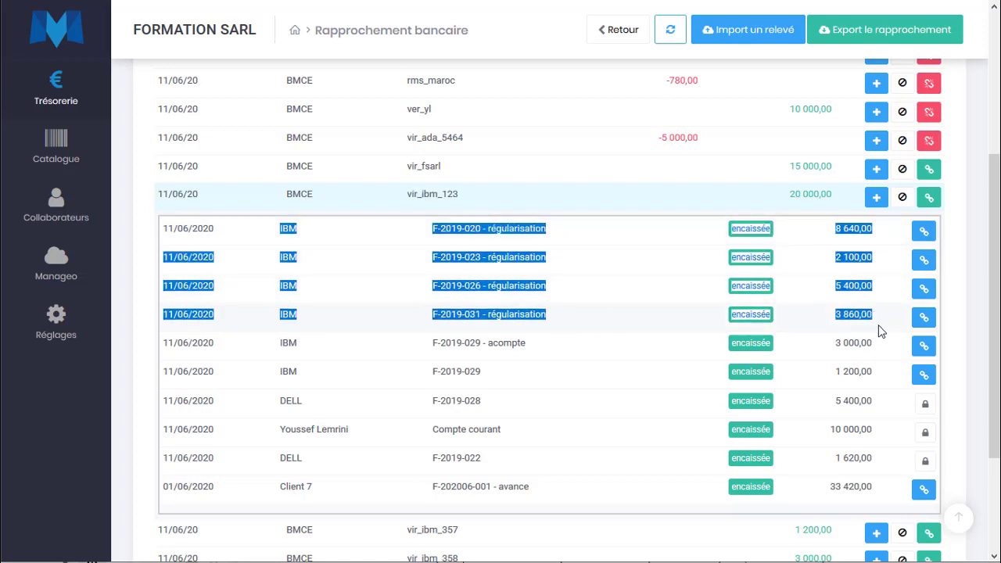
{"action": "left_click", "coordinate": [815, 194]}
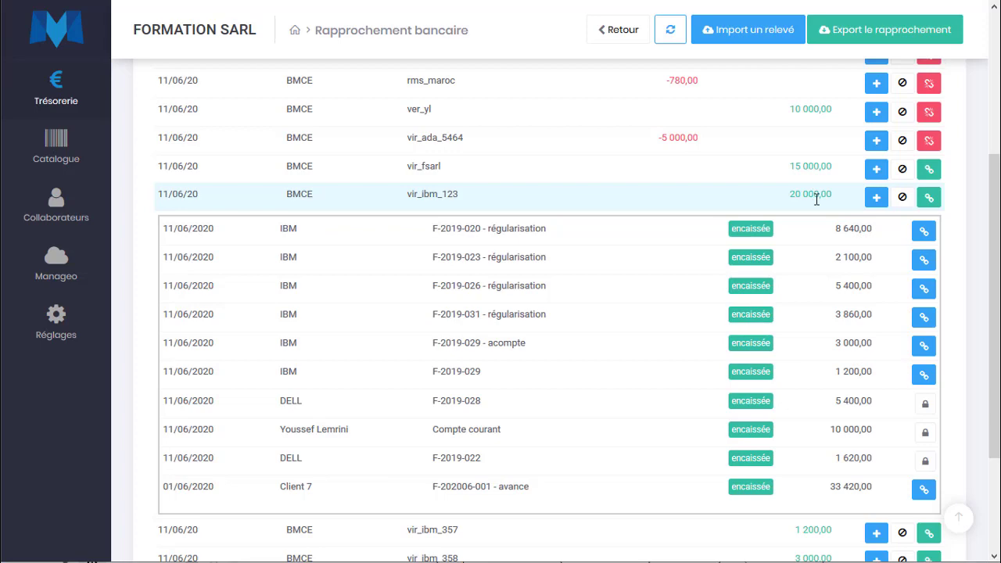
{"action": "left_click", "coordinate": [925, 232]}
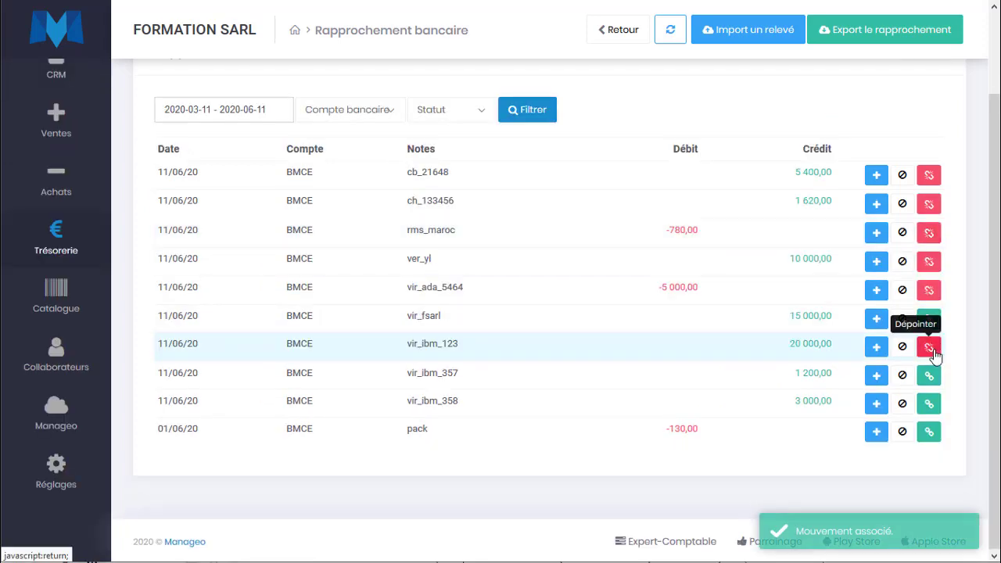
Review which receipts are linked to the vir_ibm_123 movement and which are still available
{"action": "left_click", "coordinate": [931, 349]}
{"action": "scroll", "coordinate": [907, 297], "scroll_direction": "down", "scroll_amount": 3}
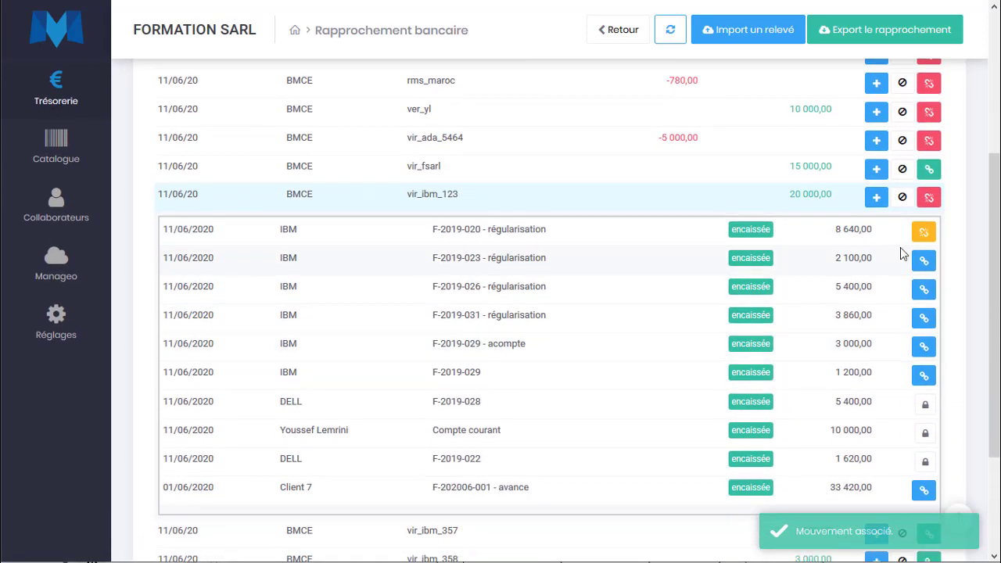
{"action": "scroll", "coordinate": [900, 235], "scroll_direction": "up", "scroll_amount": 2}
Unmatch the rms_maroc movement from the 780,00 MAROC TELECOM payment and match the two again
{"action": "left_click", "coordinate": [929, 157]}
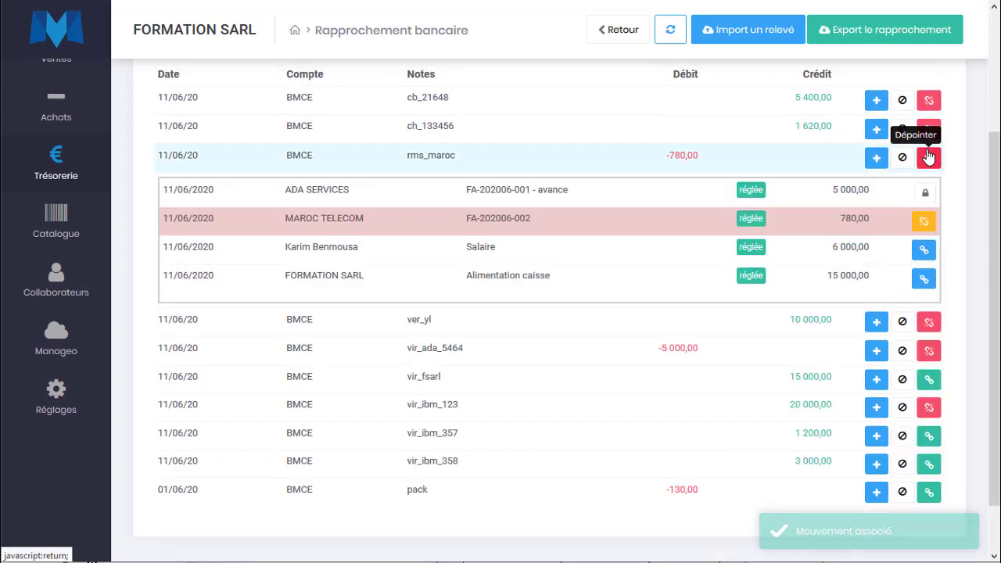
{"action": "left_click", "coordinate": [921, 225]}
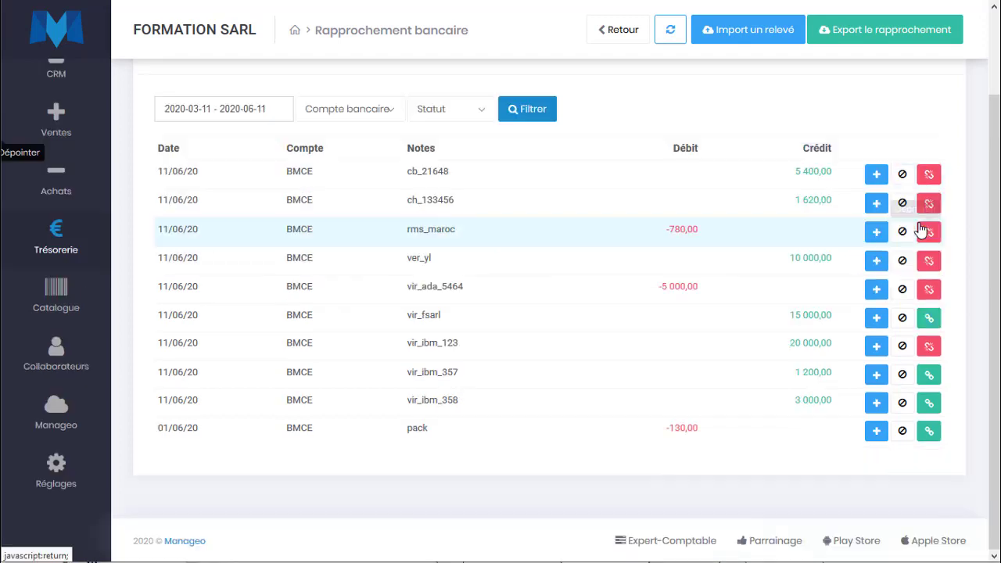
{"action": "left_click", "coordinate": [928, 234]}
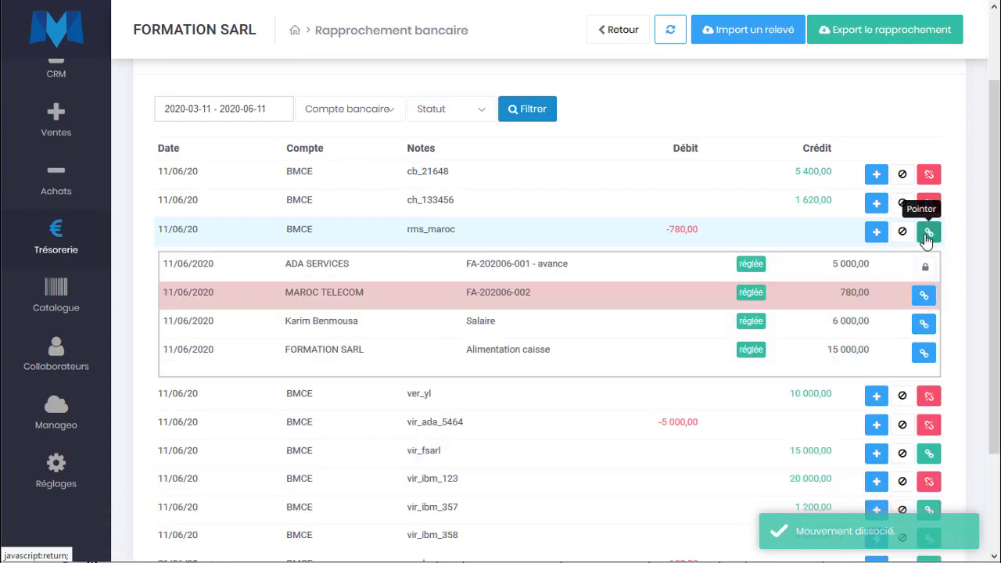
{"action": "left_click", "coordinate": [923, 291]}
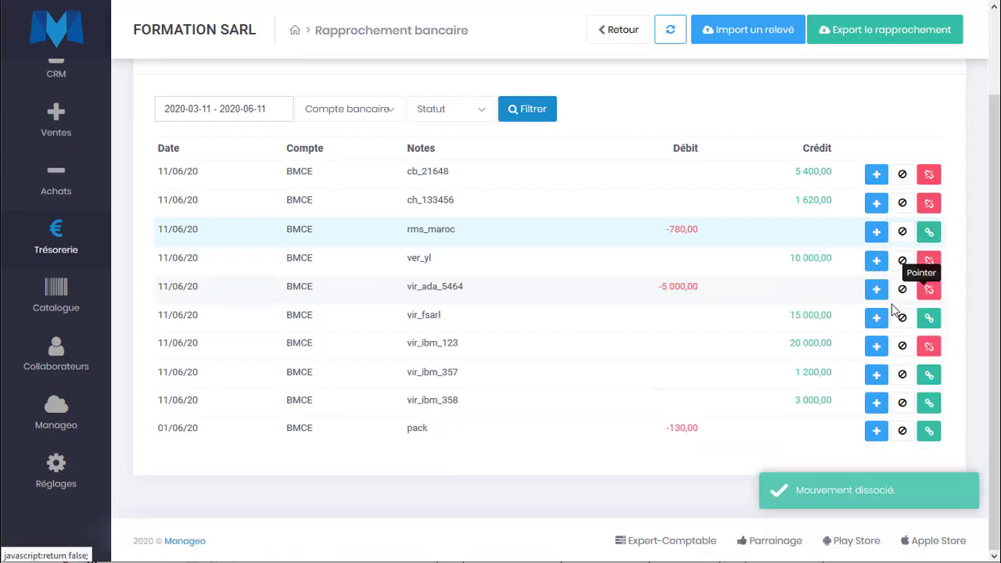
Match the 20 000,00 vir_ibm_123 bank movement with the remaining IBM payments for F-2019-023, F-2019-026 and F-2019-031
{"action": "left_click", "coordinate": [927, 345]}
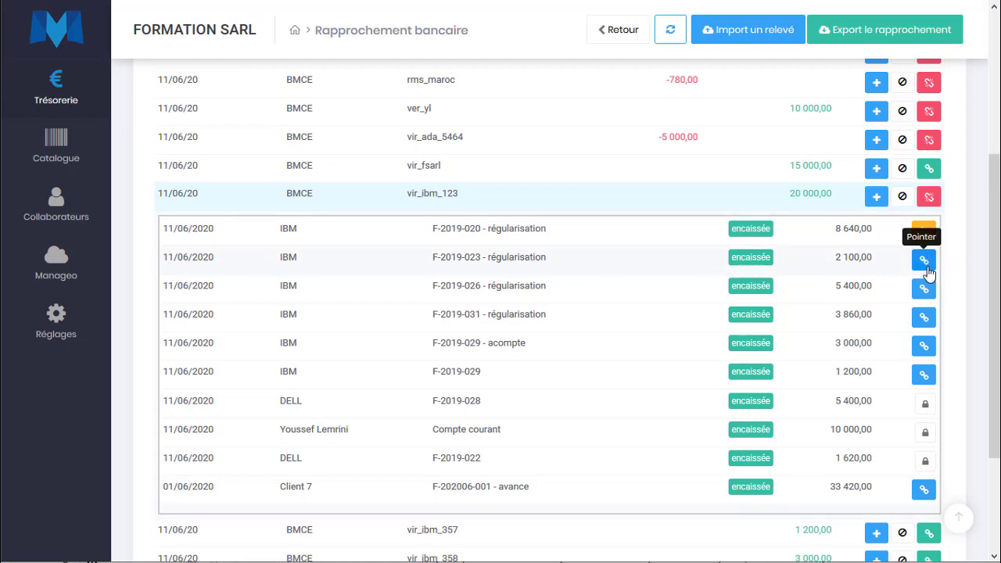
{"action": "left_click", "coordinate": [923, 260]}
{"action": "left_click", "coordinate": [928, 351]}
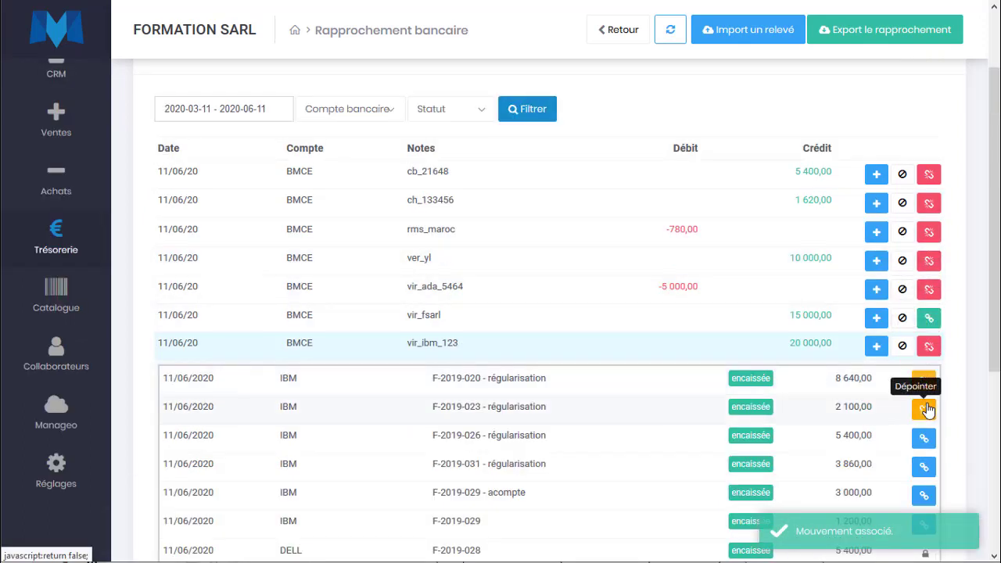
{"action": "left_click", "coordinate": [923, 436]}
{"action": "left_click", "coordinate": [930, 354]}
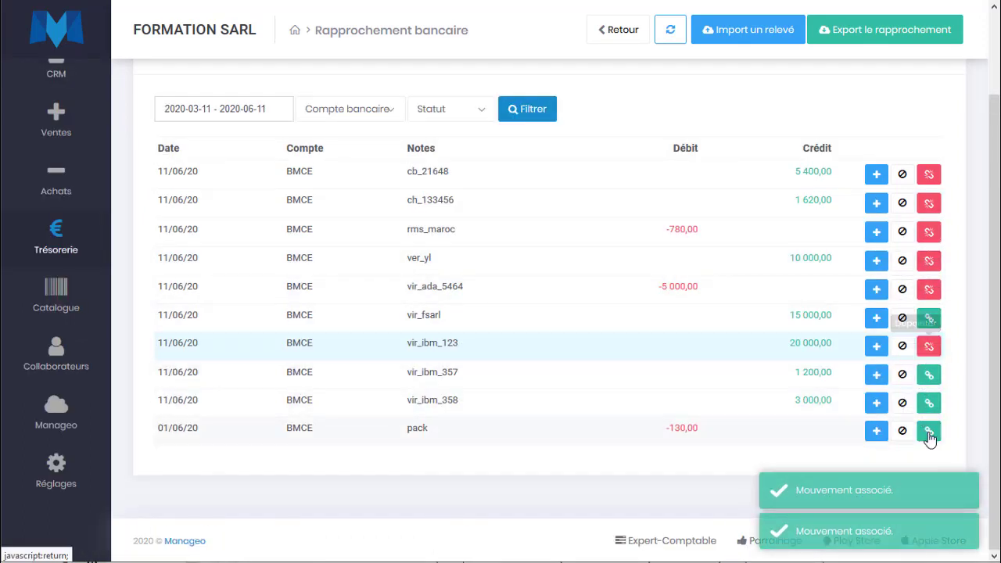
{"action": "left_click", "coordinate": [926, 464]}
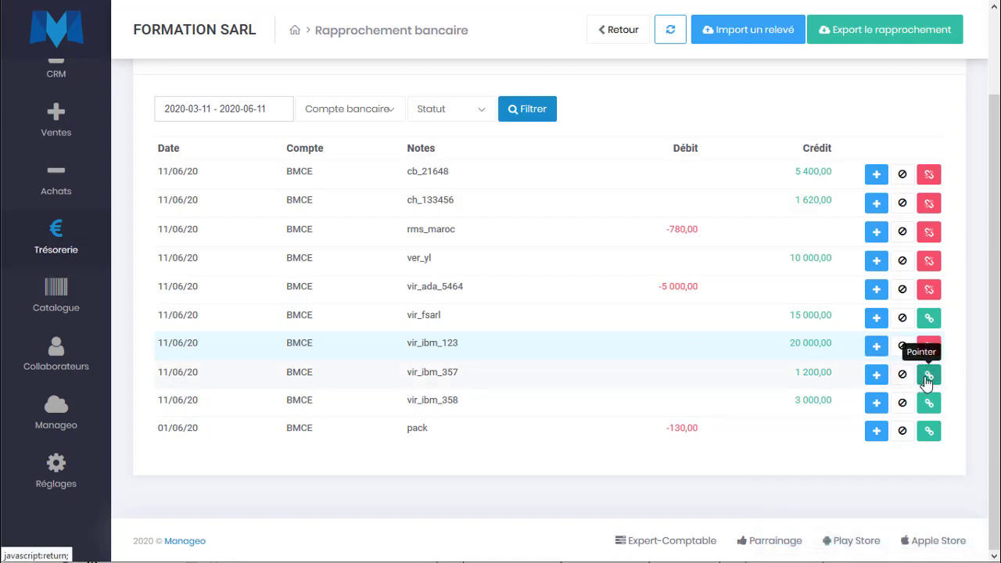
Match the 1 200,00 vir_ibm_357 bank movement with the 1 200,00 IBM payment for F-2019-029
{"action": "left_click", "coordinate": [928, 378]}
{"action": "scroll", "coordinate": [777, 380], "scroll_direction": "down", "scroll_amount": 3}
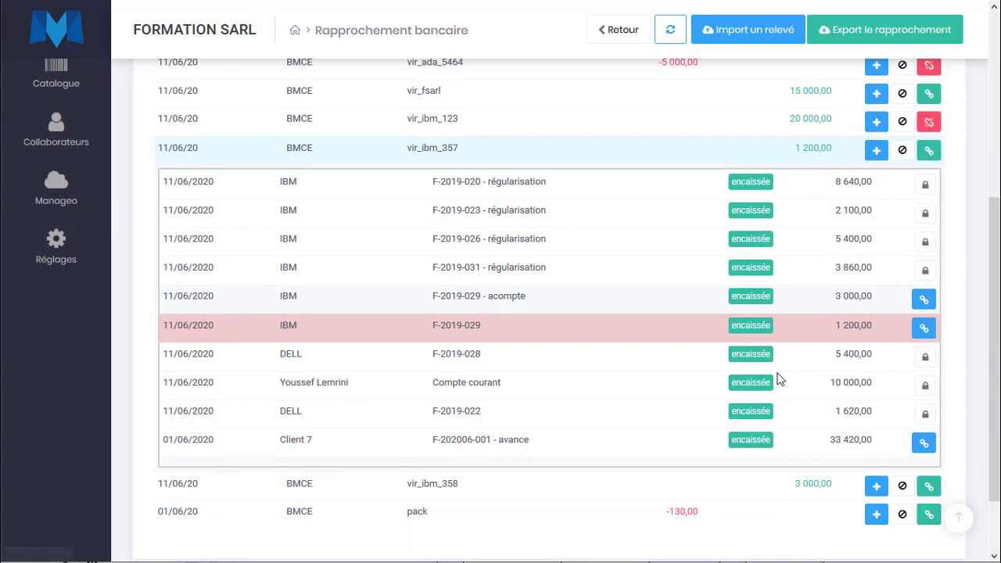
{"action": "left_click", "coordinate": [924, 327]}
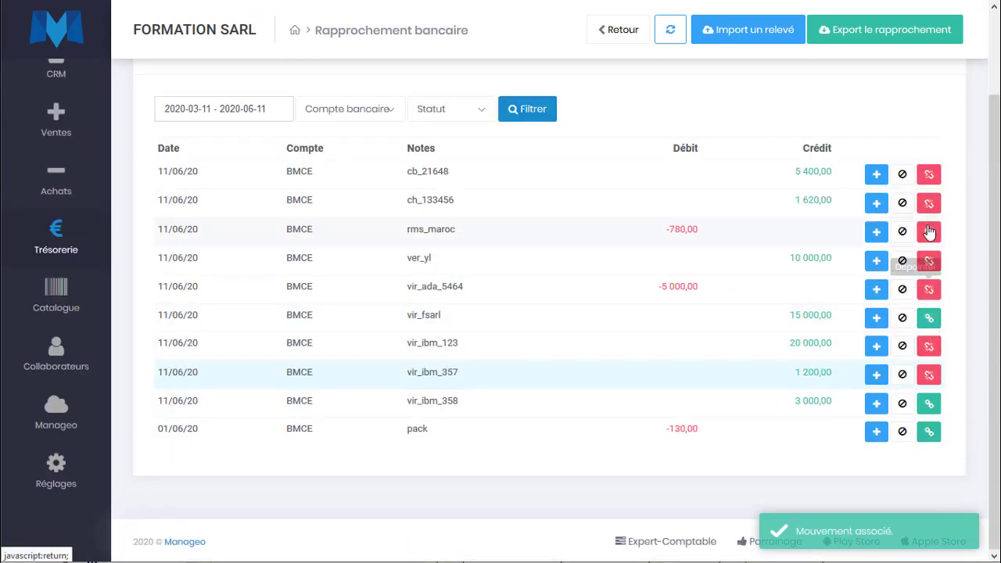
Examine which receipts are still available for the 15 000,00 vir_fsarl movement and compare their amounts with it
{"action": "left_click", "coordinate": [929, 317]}
{"action": "scroll", "coordinate": [868, 339], "scroll_direction": "down", "scroll_amount": 3}
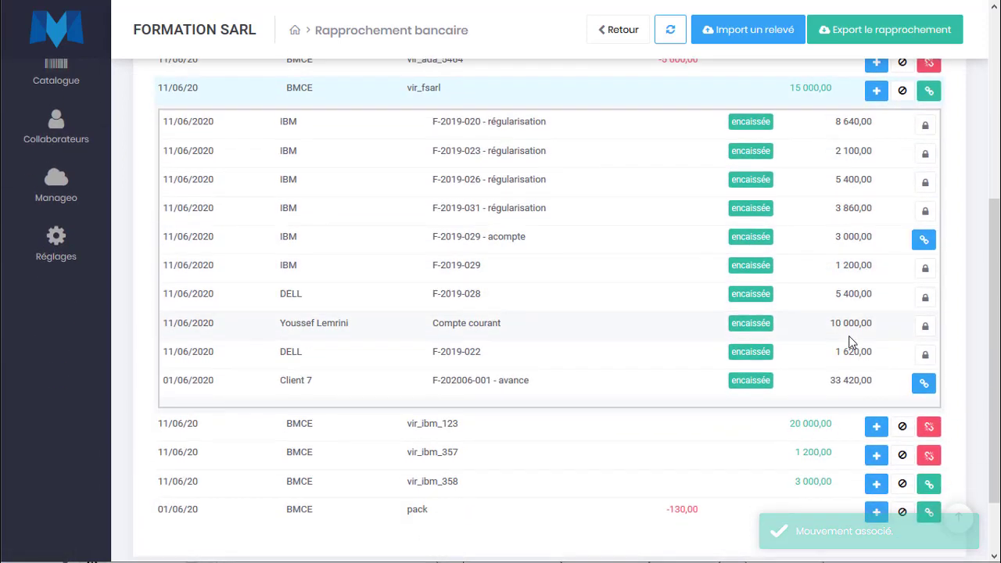
{"action": "scroll", "coordinate": [852, 340], "scroll_direction": "up", "scroll_amount": 1}
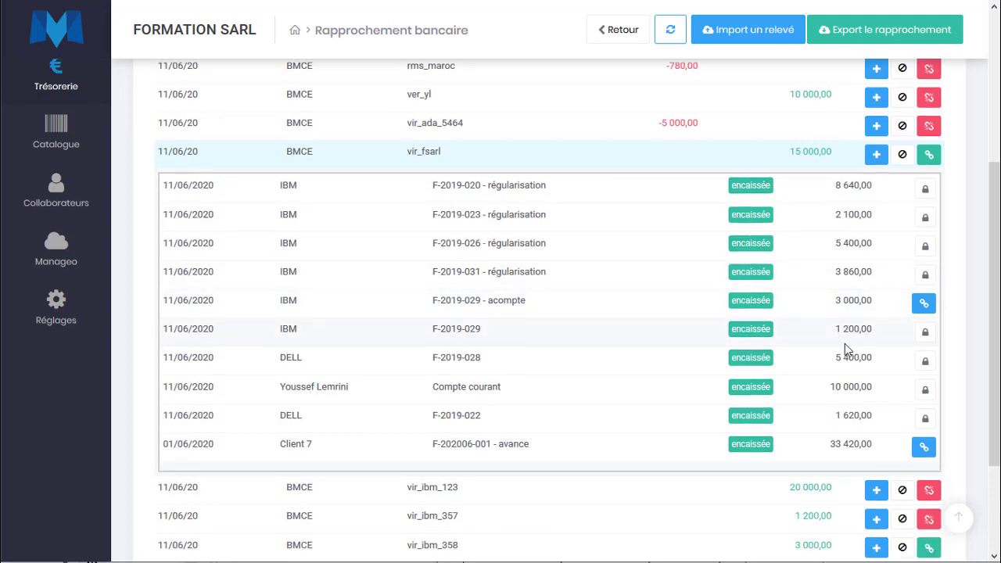
{"action": "scroll", "coordinate": [845, 348], "scroll_direction": "down", "scroll_amount": 2}
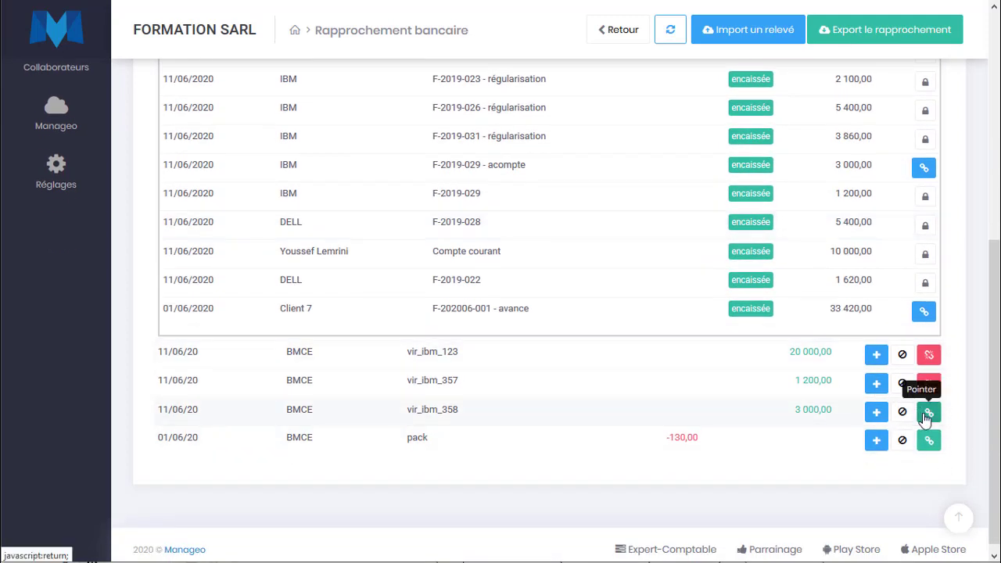
{"action": "scroll", "coordinate": [845, 282], "scroll_direction": "up", "scroll_amount": 2}
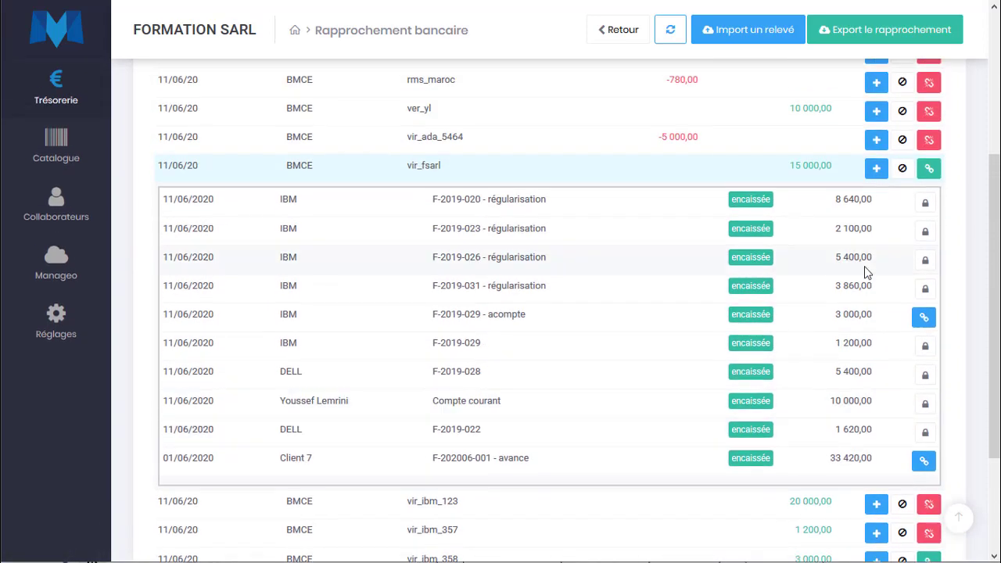
{"action": "double_click", "coordinate": [873, 316]}
Match the 3 000,00 vir_ibm_358 bank movement with the 3 000,00 IBM deposit on F-2019-029
{"action": "scroll", "coordinate": [915, 319], "scroll_direction": "down", "scroll_amount": 2}
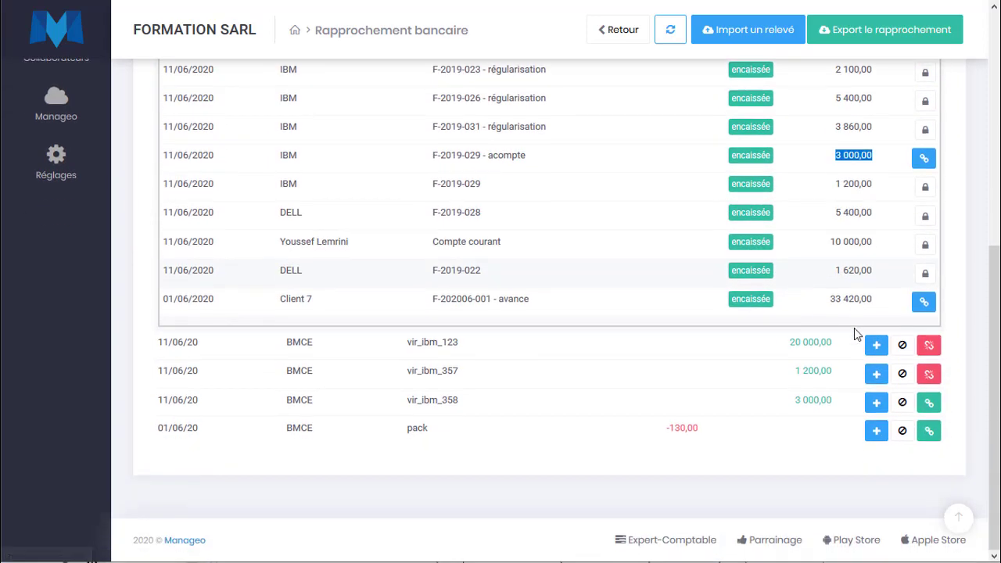
{"action": "left_click", "coordinate": [929, 402]}
{"action": "scroll", "coordinate": [918, 338], "scroll_direction": "up", "scroll_amount": 1}
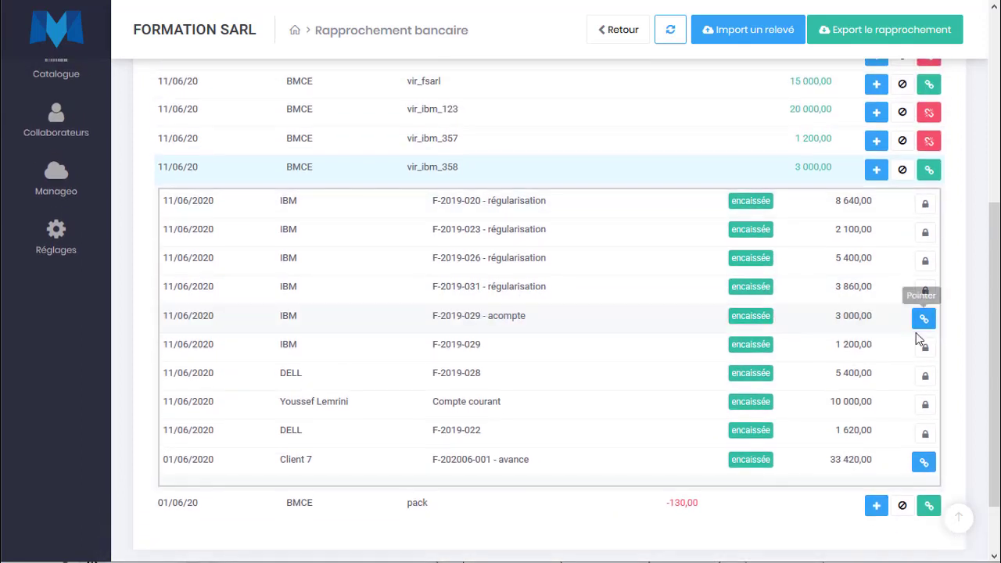
{"action": "left_click", "coordinate": [922, 322]}
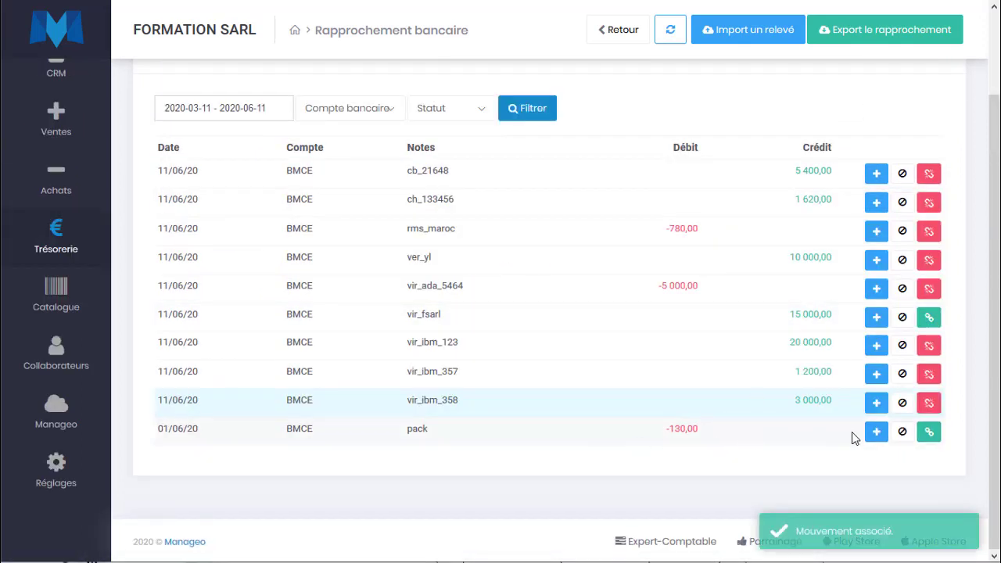
Examine the date, account, note and amount of the pack movement and compare it with the proposed payments
{"action": "left_click", "coordinate": [929, 432]}
{"action": "scroll", "coordinate": [643, 446], "scroll_direction": "down", "scroll_amount": 2}
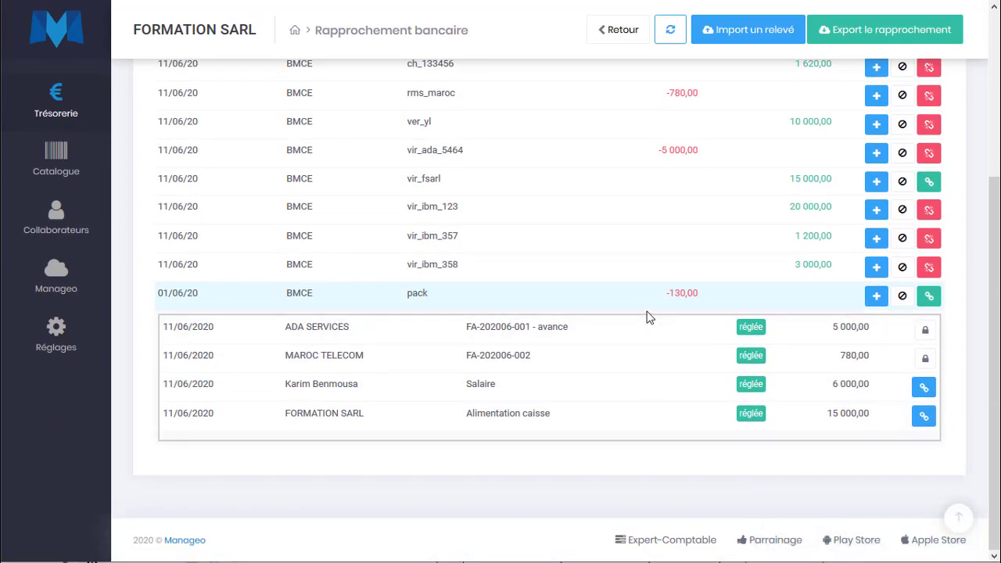
{"action": "scroll", "coordinate": [451, 375], "scroll_direction": "up", "scroll_amount": 1}
{"action": "left_click_drag", "start_coordinate": [390, 375], "coordinate": [442, 375]}
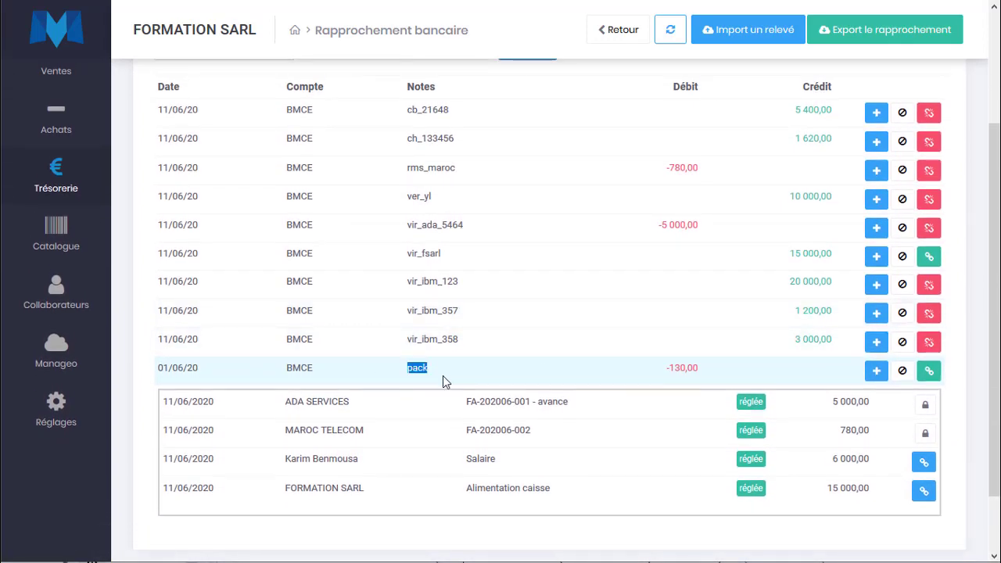
{"action": "left_click", "coordinate": [317, 371]}
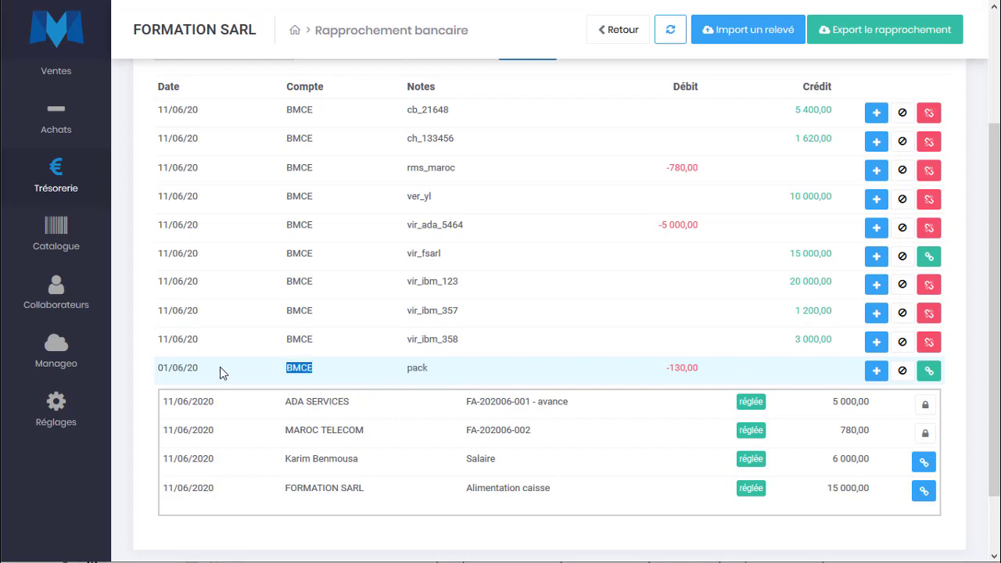
{"action": "left_click_drag", "start_coordinate": [202, 367], "coordinate": [153, 379]}
{"action": "left_click_drag", "start_coordinate": [279, 372], "coordinate": [385, 376]}
{"action": "left_click", "coordinate": [462, 370]}
{"action": "left_click_drag", "start_coordinate": [664, 366], "coordinate": [719, 372]}
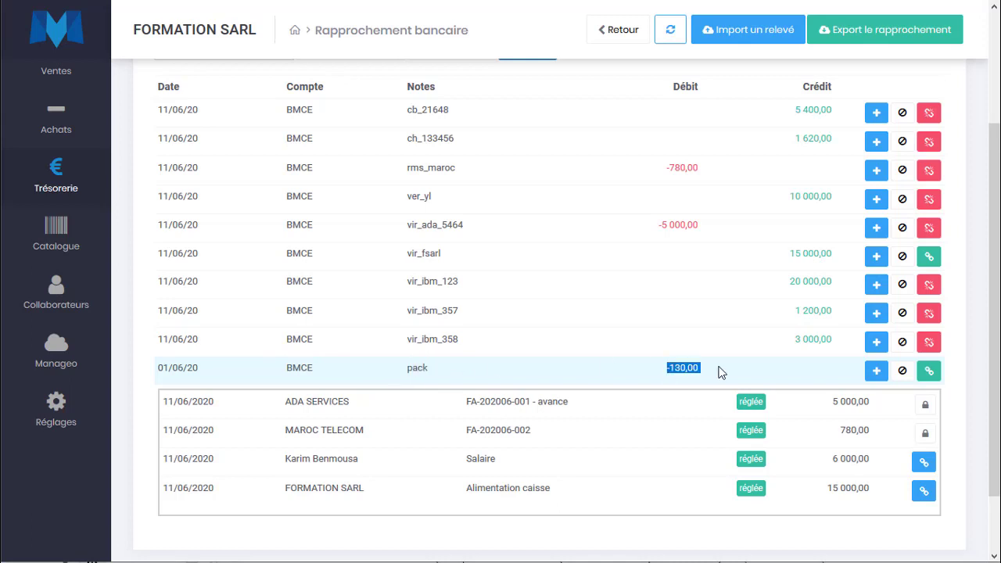
{"action": "left_click_drag", "start_coordinate": [290, 402], "coordinate": [626, 491]}
{"action": "left_click", "coordinate": [638, 415]}
{"action": "left_click_drag", "start_coordinate": [658, 369], "coordinate": [699, 368]}
{"action": "scroll", "coordinate": [680, 391], "scroll_direction": "up", "scroll_amount": 2}
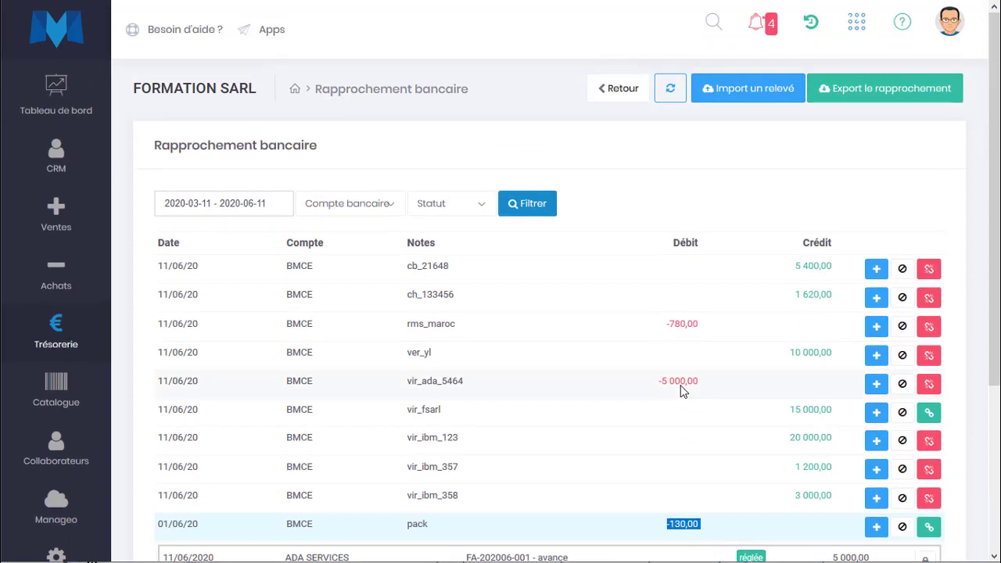
{"action": "scroll", "coordinate": [680, 391], "scroll_direction": "down", "scroll_amount": 3}
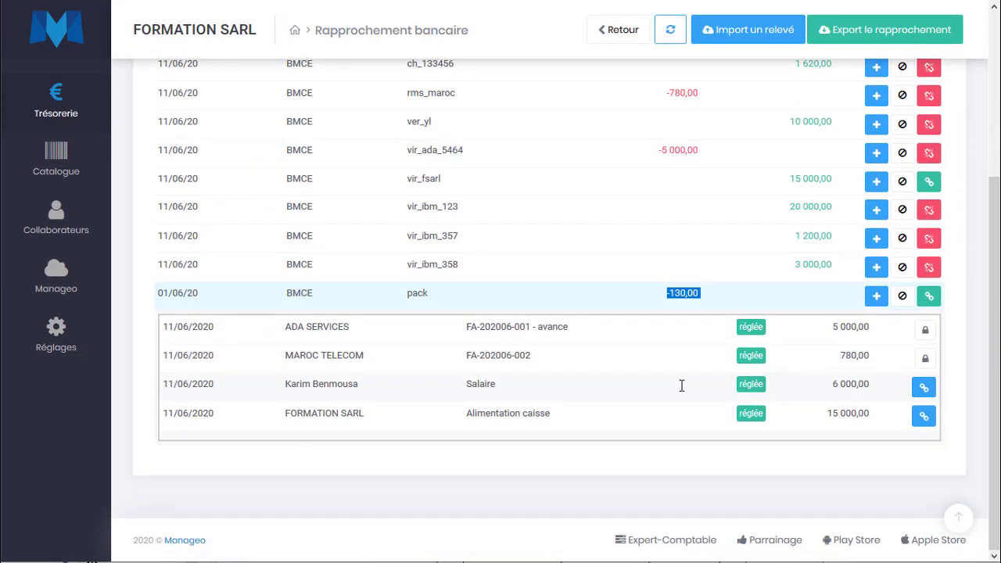
{"action": "scroll", "coordinate": [682, 385], "scroll_direction": "up", "scroll_amount": 2}
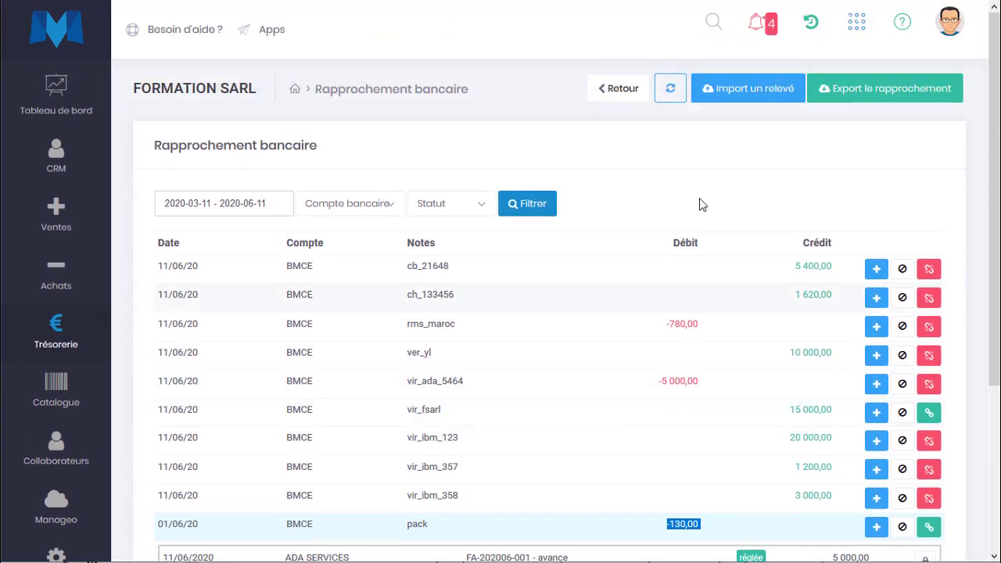
Refresh the bank reconciliation list and review the vir_fsarl and pack movements
{"action": "left_click", "coordinate": [671, 89]}
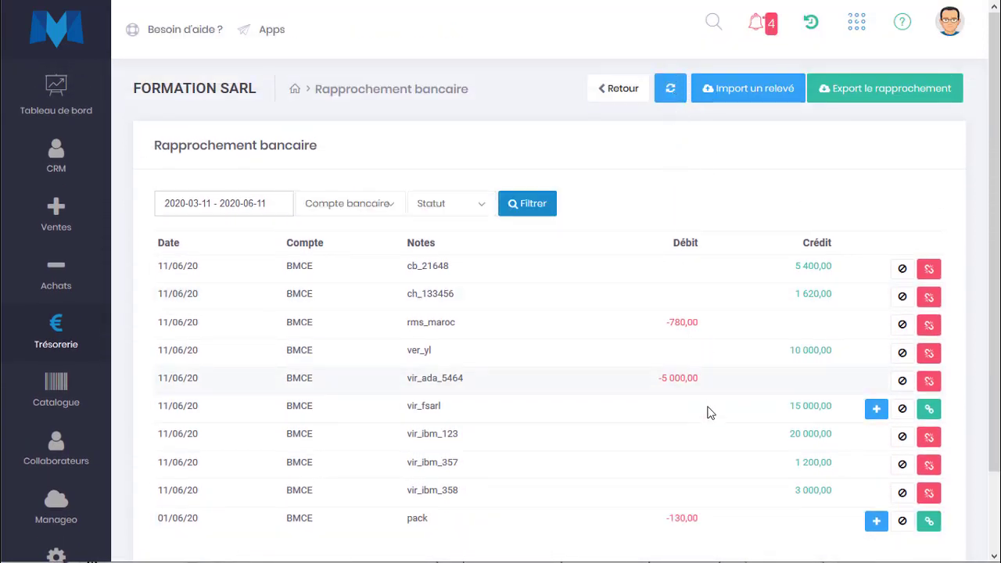
{"action": "triple_click", "coordinate": [148, 416]}
{"action": "left_click", "coordinate": [794, 525]}
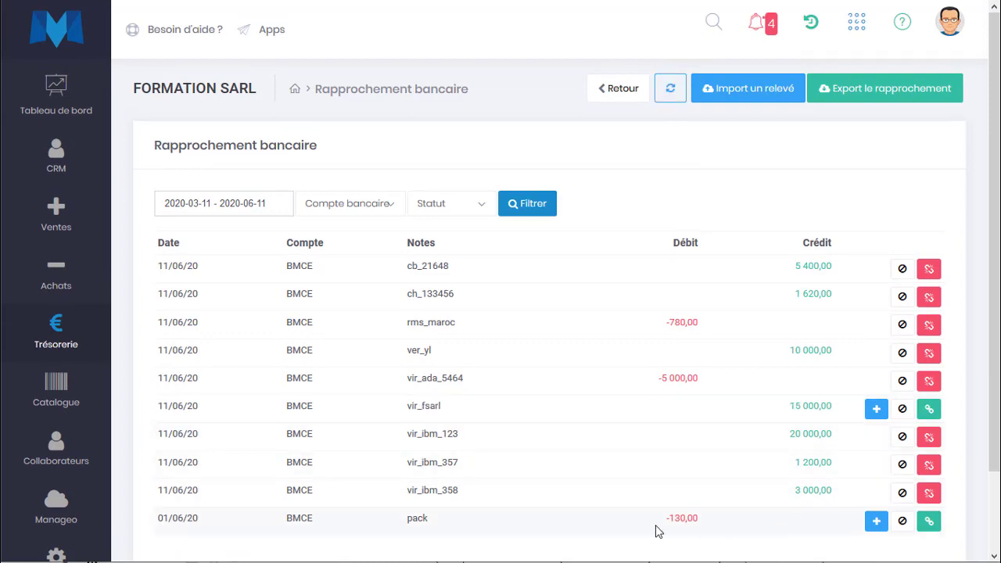
{"action": "left_click_drag", "start_coordinate": [406, 527], "coordinate": [451, 528]}
{"action": "left_click", "coordinate": [450, 528]}
Search the CRM accounts for the company "bmce" across all account types
{"action": "mouse_move", "coordinate": [59, 336]}
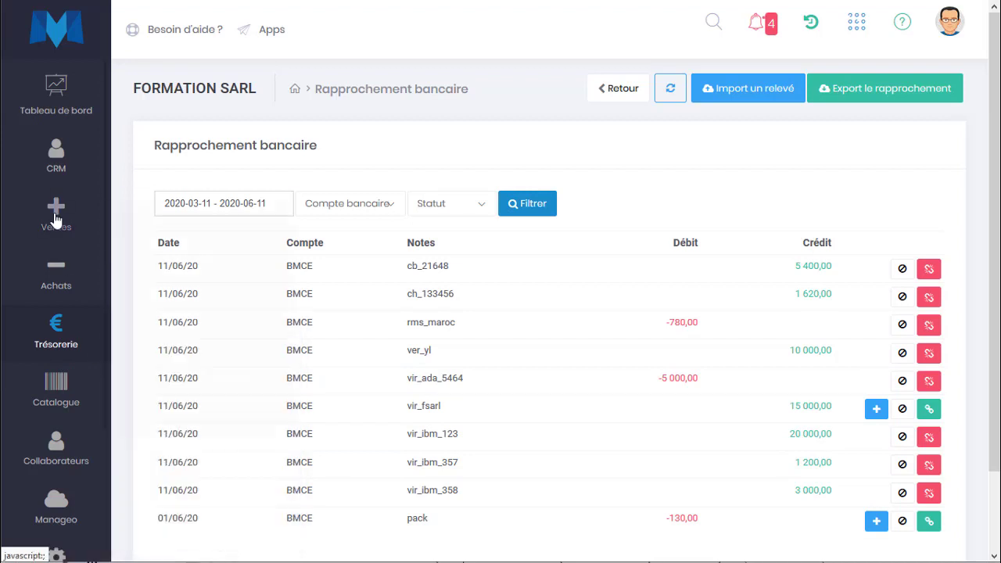
{"action": "mouse_move", "coordinate": [56, 156]}
{"action": "left_click", "coordinate": [182, 169]}
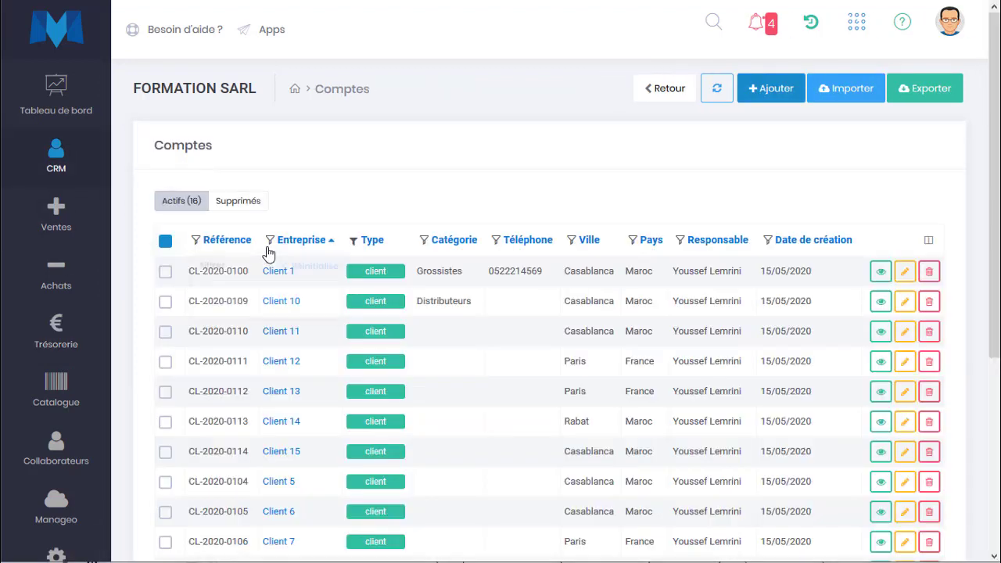
{"action": "left_click", "coordinate": [269, 242]}
{"action": "type", "text": "bmce"}
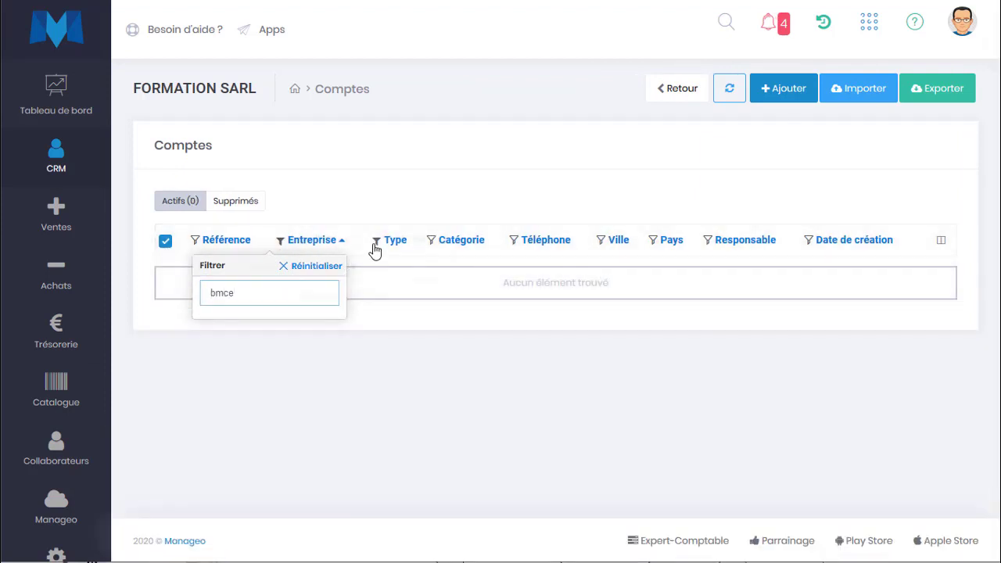
{"action": "left_click", "coordinate": [375, 243]}
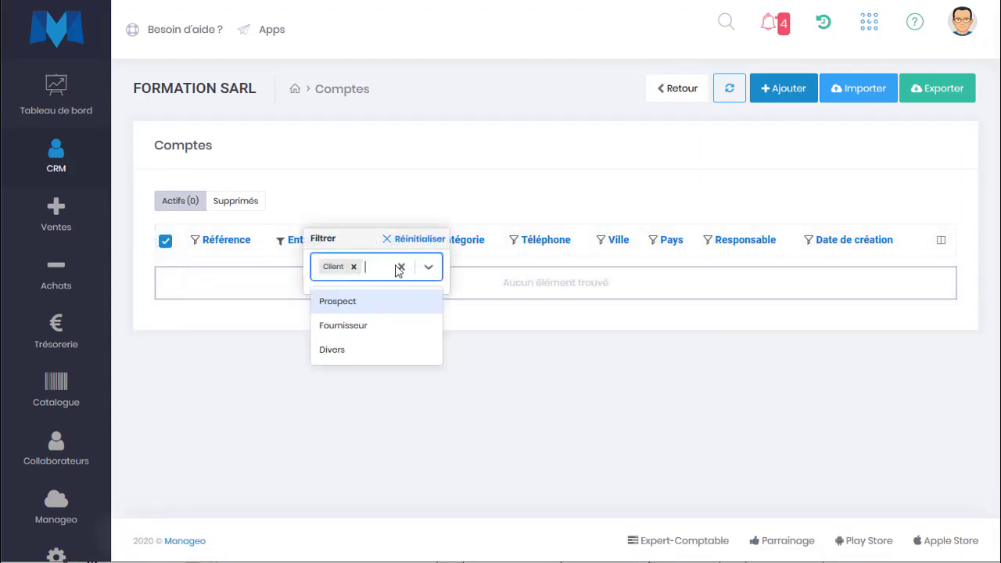
{"action": "left_click", "coordinate": [410, 240]}
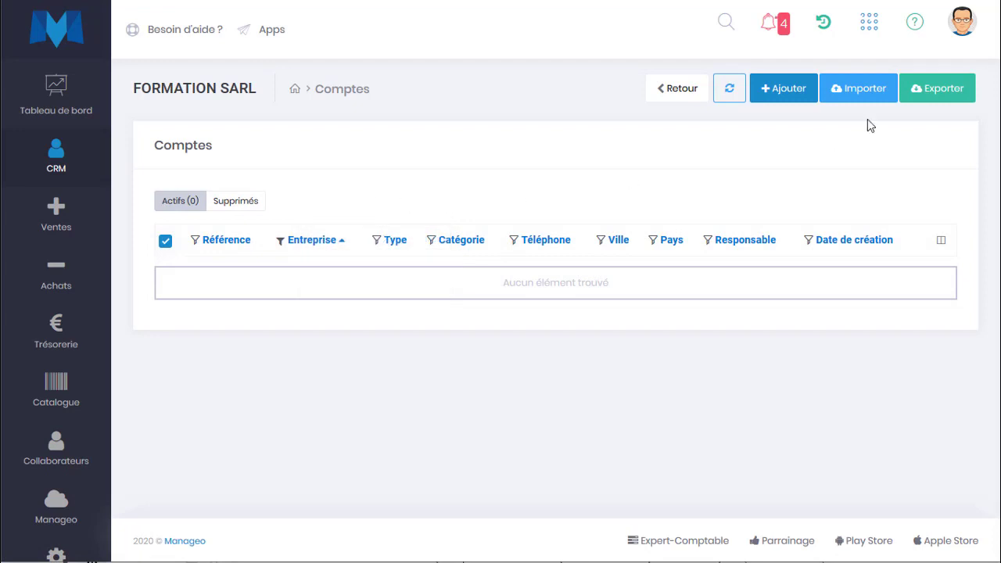
Create a professional supplier account (Fournisseur) named BMCE and save it despite the similar accounts
{"action": "left_click", "coordinate": [805, 95]}
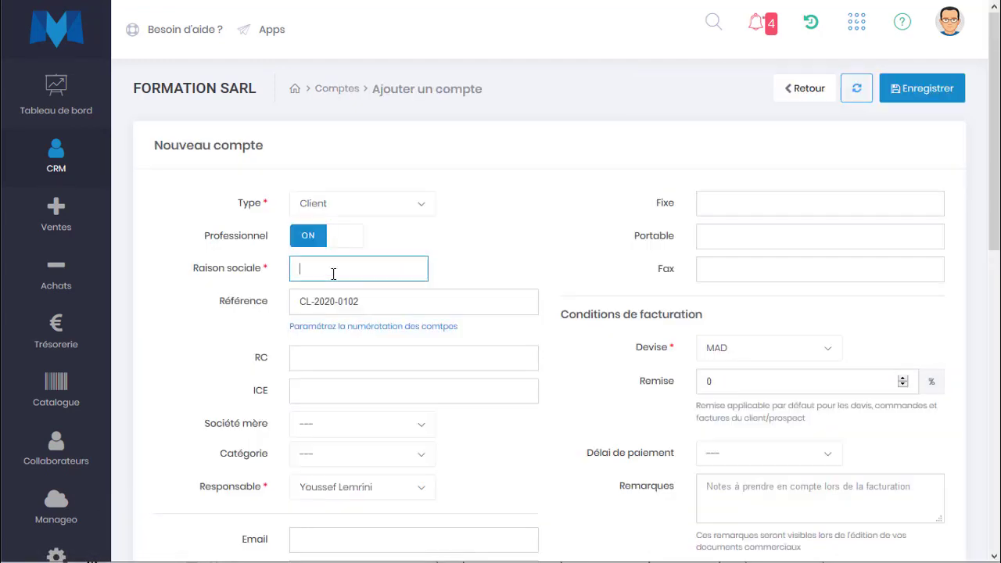
{"action": "type", "text": "BMCE"}
{"action": "left_click", "coordinate": [371, 211]}
{"action": "left_click", "coordinate": [332, 315]}
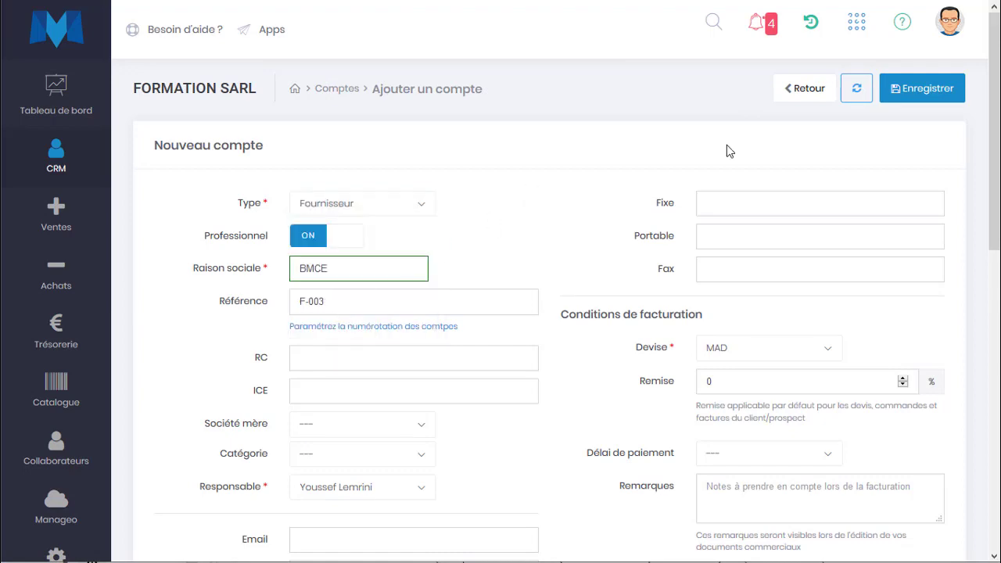
{"action": "left_click", "coordinate": [899, 98]}
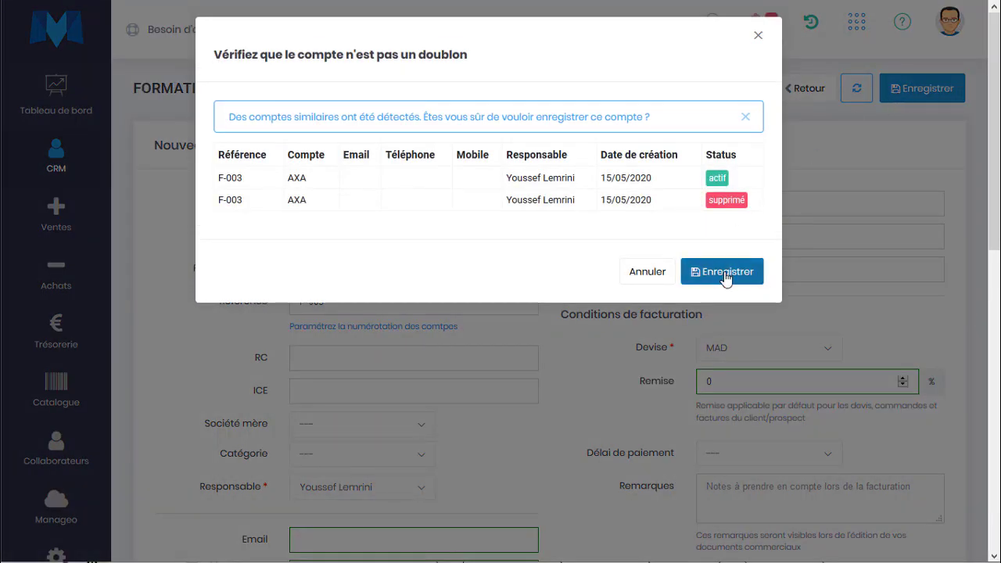
{"action": "left_click", "coordinate": [724, 273]}
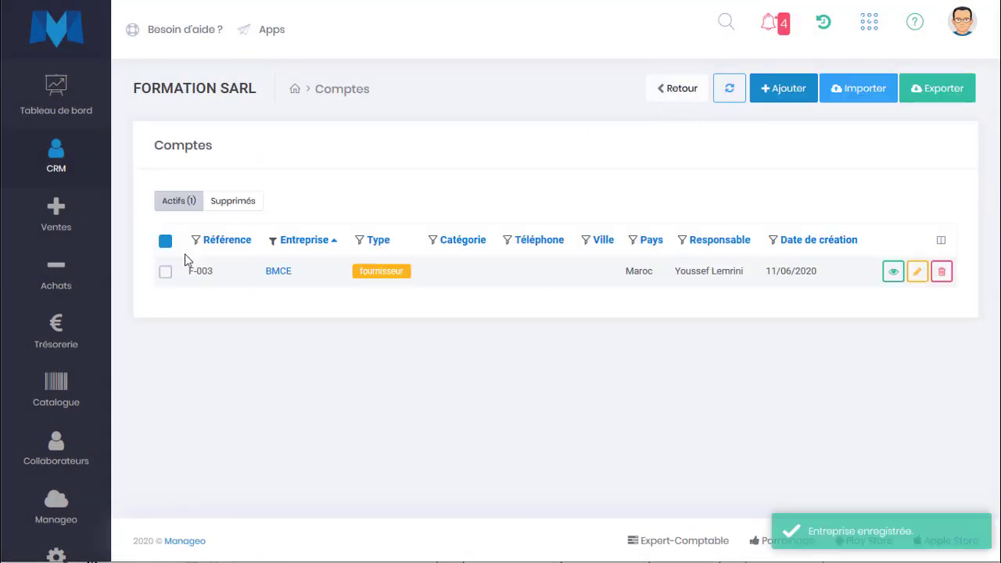
Reset the company filter on the accounts list, look through all accounts, and return to the bank reconciliation
{"action": "left_click", "coordinate": [272, 249]}
{"action": "left_click", "coordinate": [334, 239]}
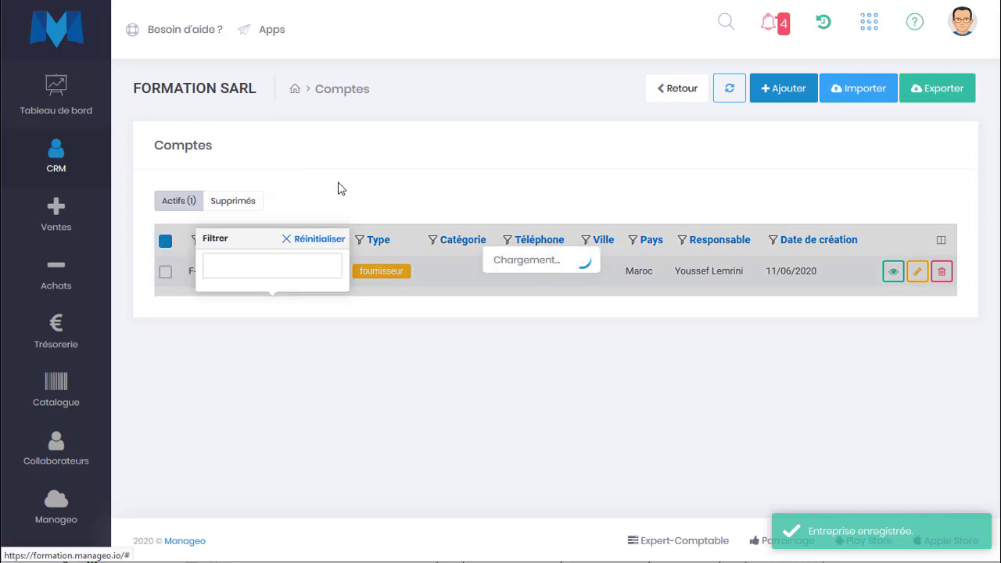
{"action": "scroll", "coordinate": [302, 346], "scroll_direction": "down", "scroll_amount": 5}
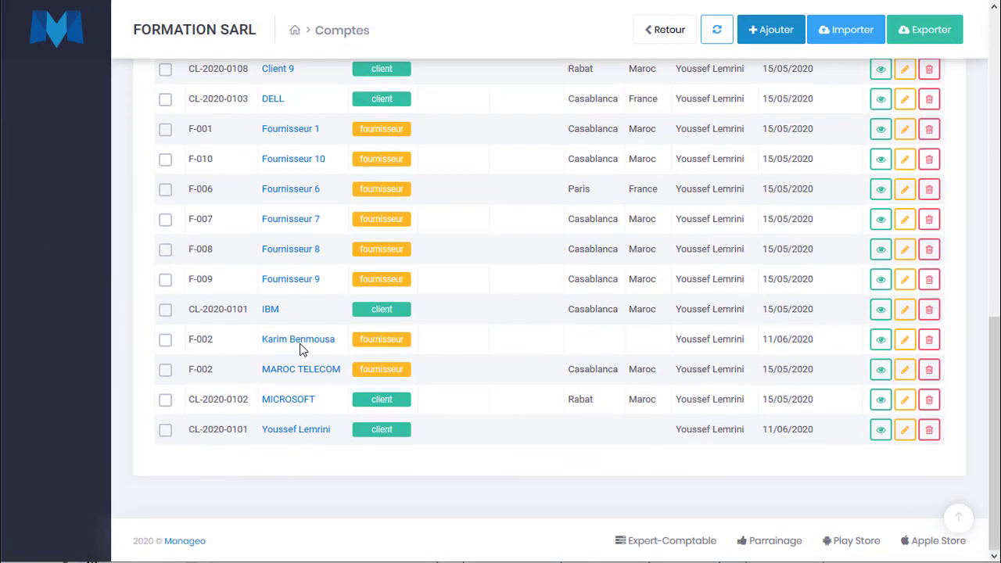
{"action": "scroll", "coordinate": [304, 350], "scroll_direction": "up", "scroll_amount": 5}
{"action": "mouse_move", "coordinate": [68, 346]}
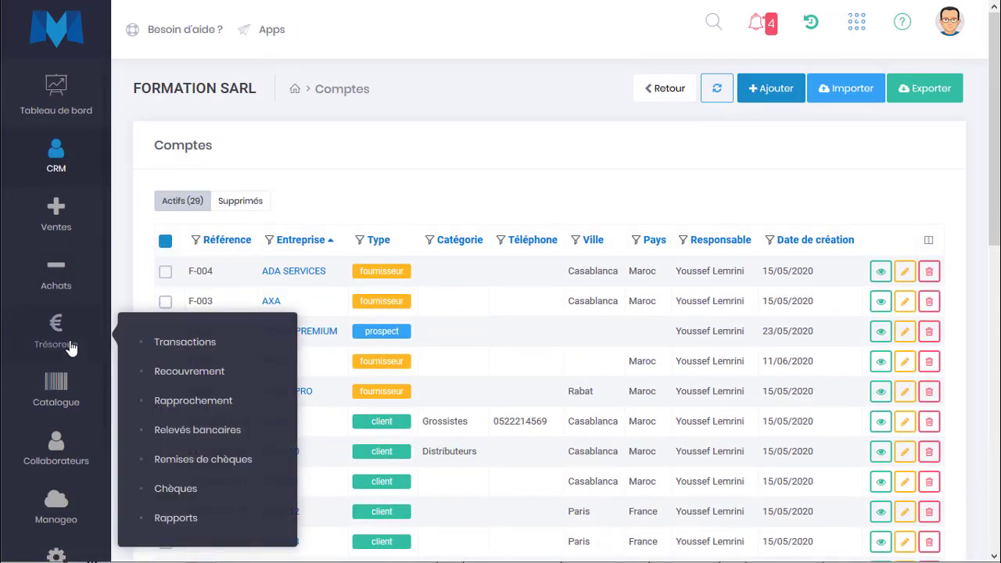
{"action": "left_click", "coordinate": [205, 399]}
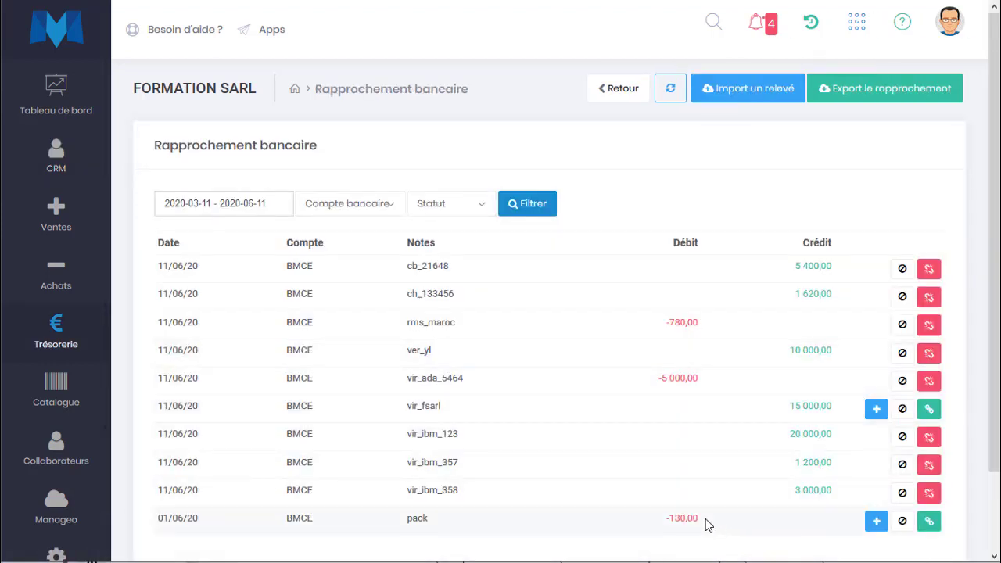
Examine the pack movement and the recorded transactions available for matching it
{"action": "left_click_drag", "start_coordinate": [706, 527], "coordinate": [630, 528]}
{"action": "left_click", "coordinate": [727, 505]}
{"action": "left_click_drag", "start_coordinate": [707, 521], "coordinate": [648, 529]}
{"action": "left_click", "coordinate": [928, 524]}
{"action": "scroll", "coordinate": [733, 477], "scroll_direction": "down", "scroll_amount": 3}
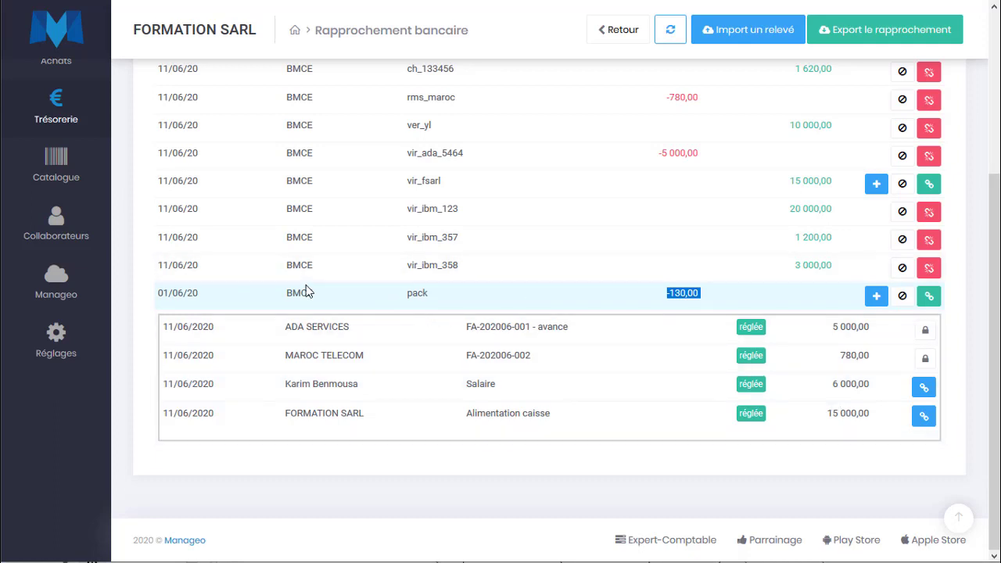
{"action": "left_click", "coordinate": [428, 299]}
{"action": "left_click_drag", "start_coordinate": [428, 295], "coordinate": [395, 296]}
{"action": "mouse_move", "coordinate": [666, 301]}
{"action": "left_mouse_down"}
{"action": "mouse_move", "coordinate": [729, 299]}
{"action": "mouse_move", "coordinate": [669, 298]}
{"action": "left_mouse_up"}
{"action": "left_click_drag", "start_coordinate": [698, 295], "coordinate": [653, 306]}
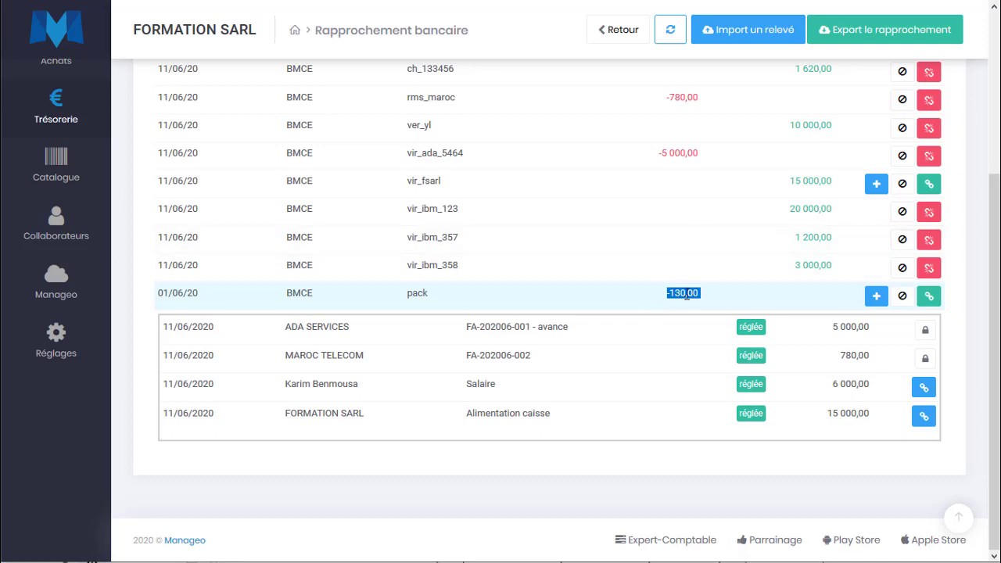
Start a new expense from the pack movement and review its account, date, amount, currency, payment and reference fields
{"action": "left_click", "coordinate": [875, 297]}
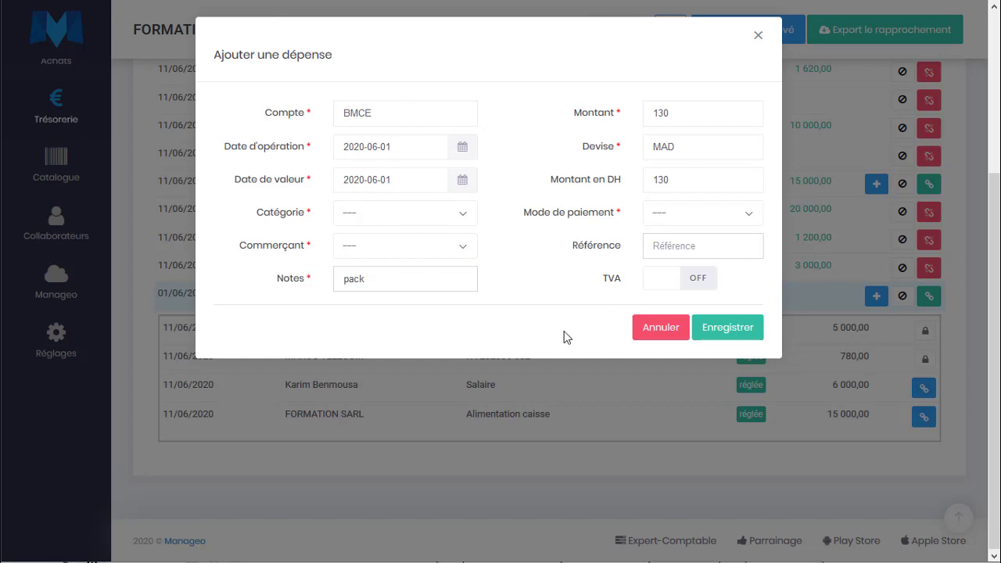
{"action": "left_click", "coordinate": [385, 110]}
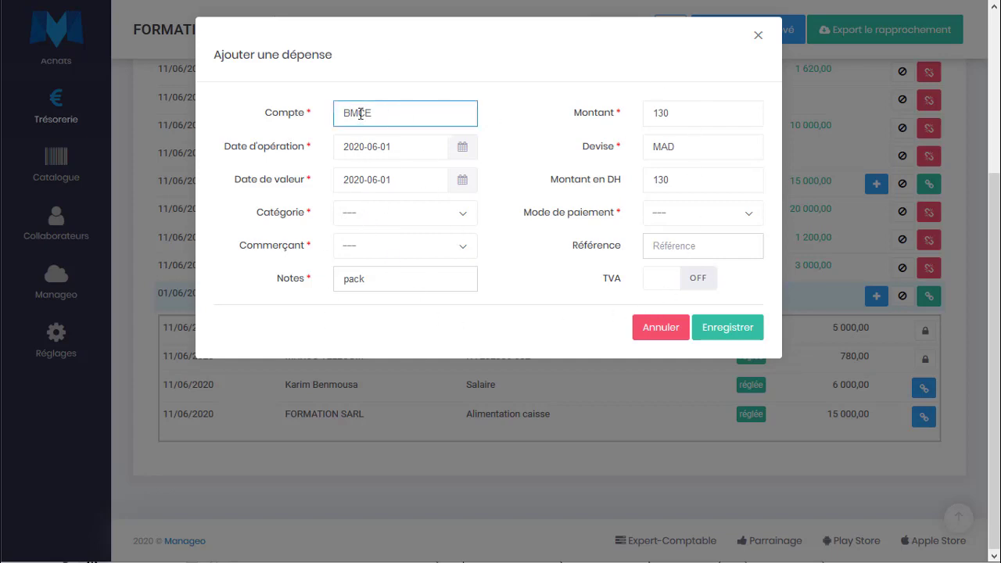
{"action": "left_click", "coordinate": [383, 146]}
{"action": "left_click", "coordinate": [379, 172]}
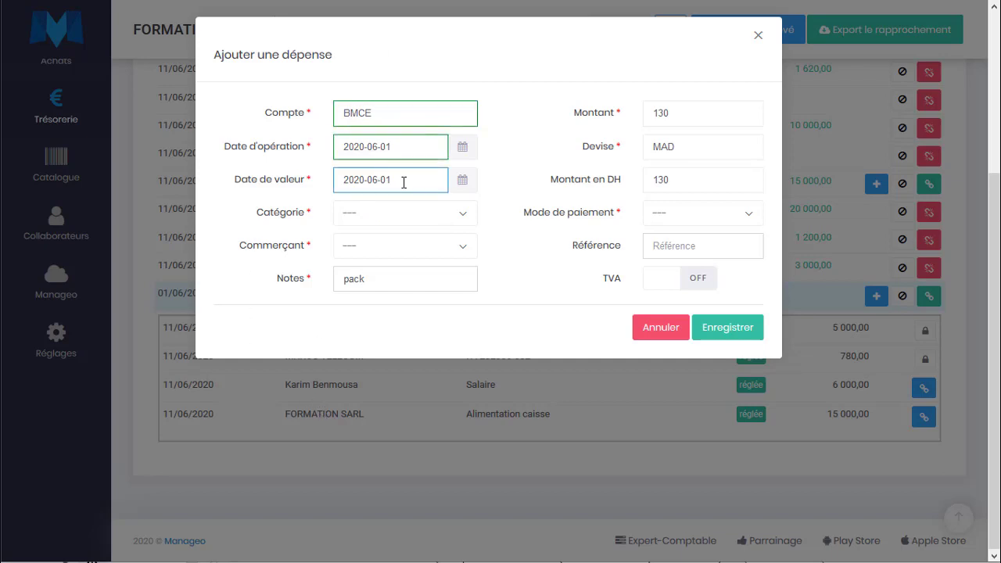
{"action": "left_click", "coordinate": [390, 226]}
{"action": "left_click", "coordinate": [392, 226]}
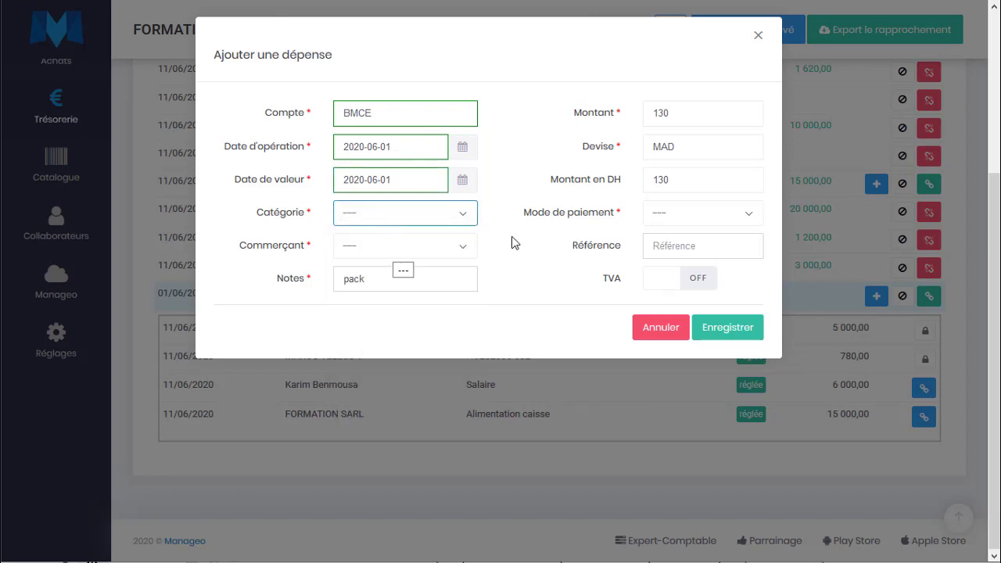
{"action": "left_click", "coordinate": [678, 215]}
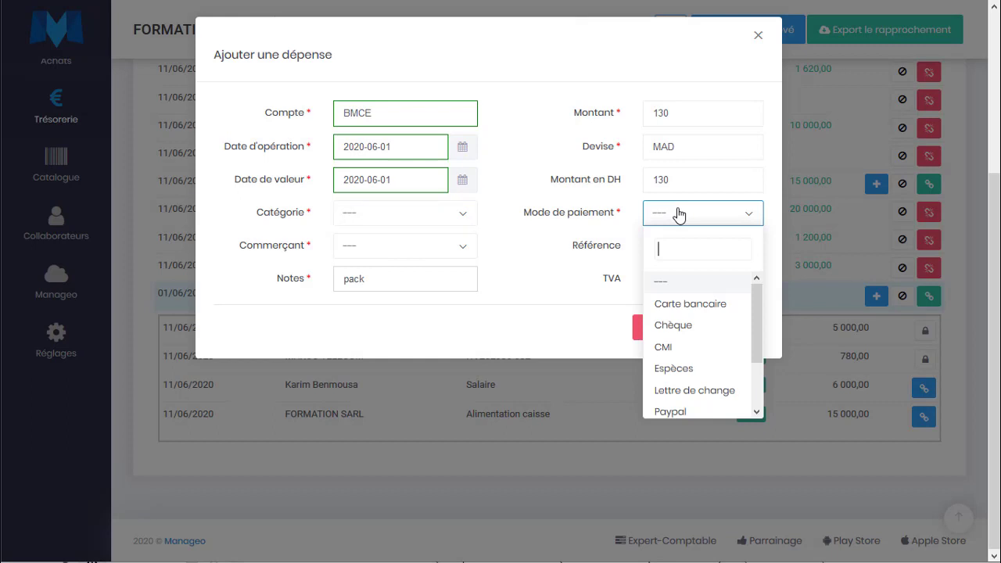
{"action": "left_click", "coordinate": [671, 114]}
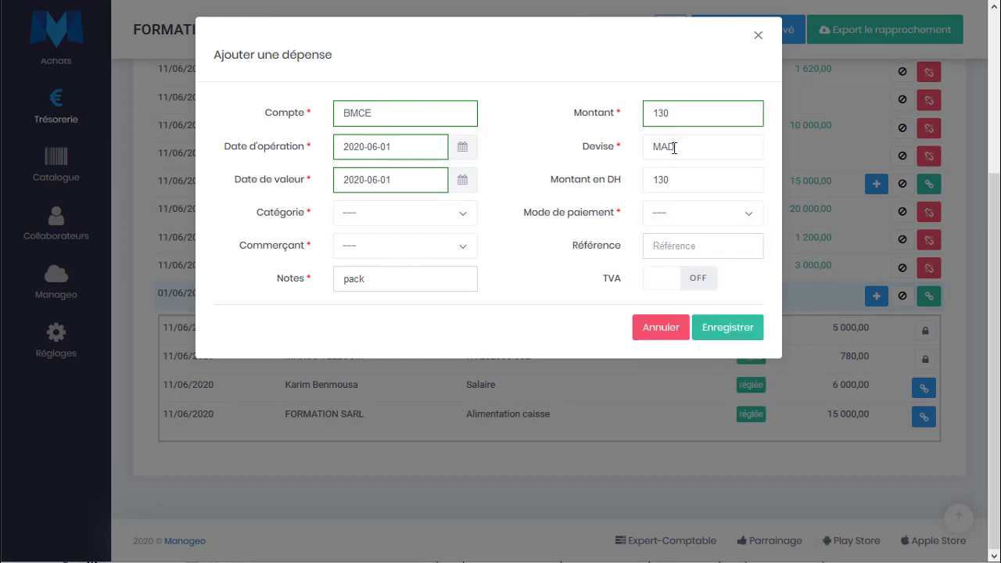
{"action": "left_click", "coordinate": [674, 147]}
{"action": "left_click", "coordinate": [655, 247]}
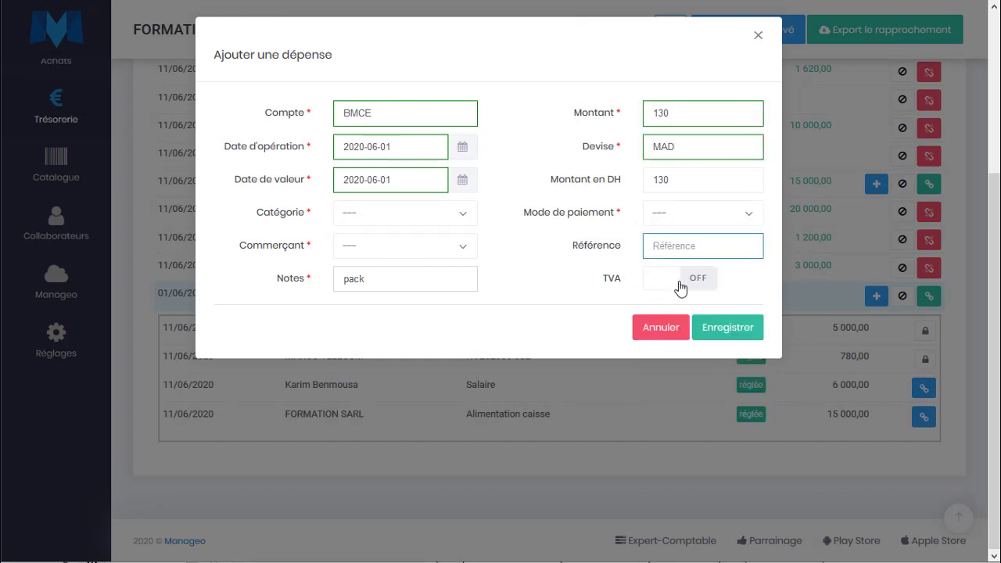
Set the expense's category to Frais bancaires and its merchant to BMCE
{"action": "left_click", "coordinate": [371, 225]}
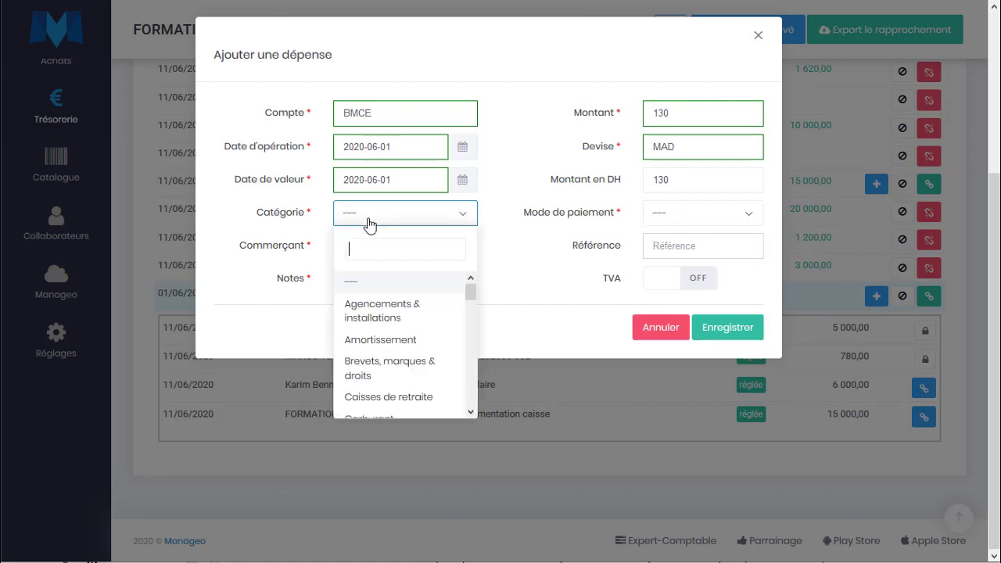
{"action": "type", "text": "frao"}
{"action": "key", "text": "BackSpace"}
{"action": "type", "text": "is"}
{"action": "key", "text": "Return"}
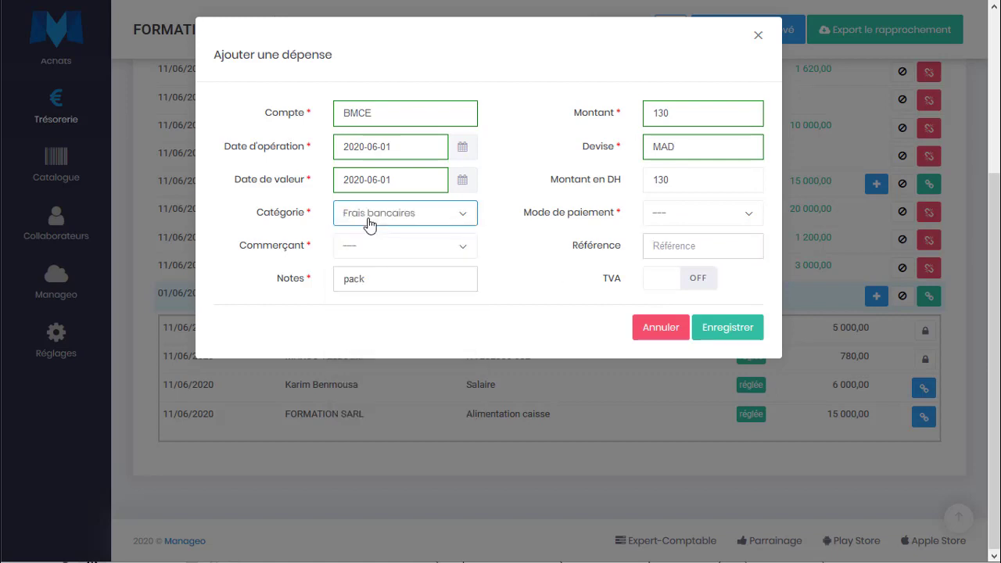
{"action": "left_click", "coordinate": [378, 246]}
{"action": "type", "text": "BMCE"}
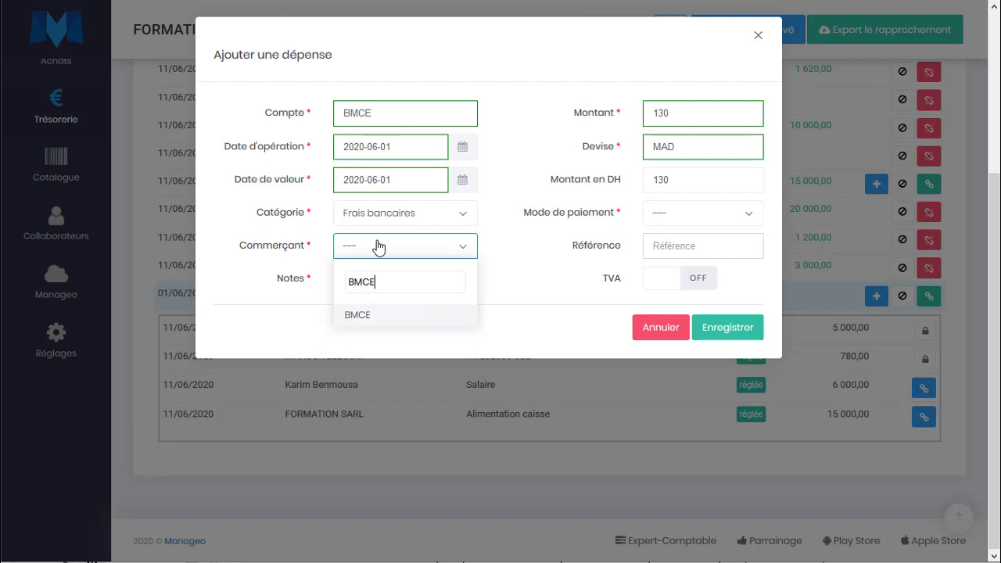
{"action": "key", "text": "Return"}
Set the expense's payment method to Prélèvement and save the expense
{"action": "left_click", "coordinate": [709, 216]}
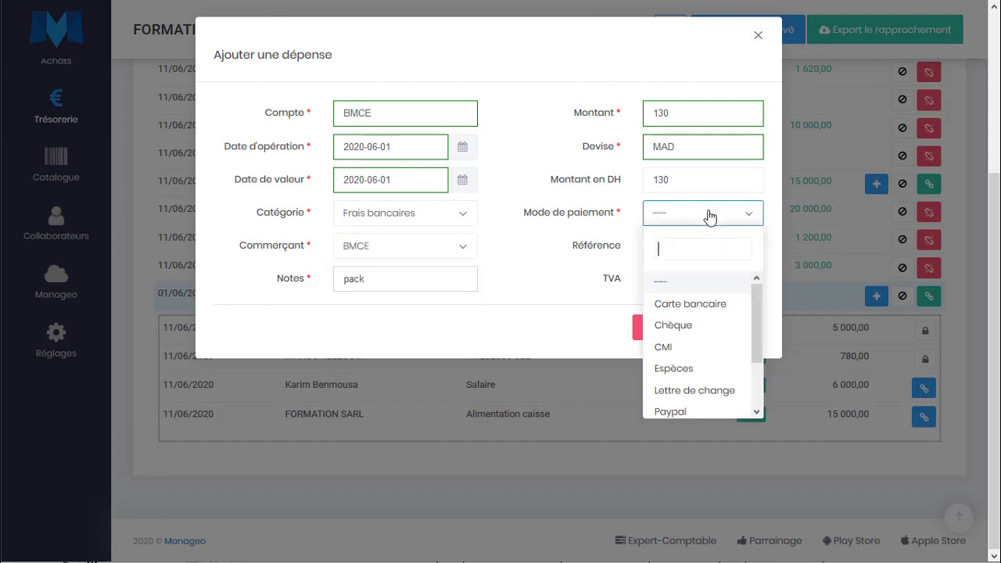
{"action": "scroll", "coordinate": [684, 370], "scroll_direction": "down", "scroll_amount": 1}
{"action": "scroll", "coordinate": [684, 369], "scroll_direction": "down", "scroll_amount": 1}
{"action": "left_click", "coordinate": [682, 374]}
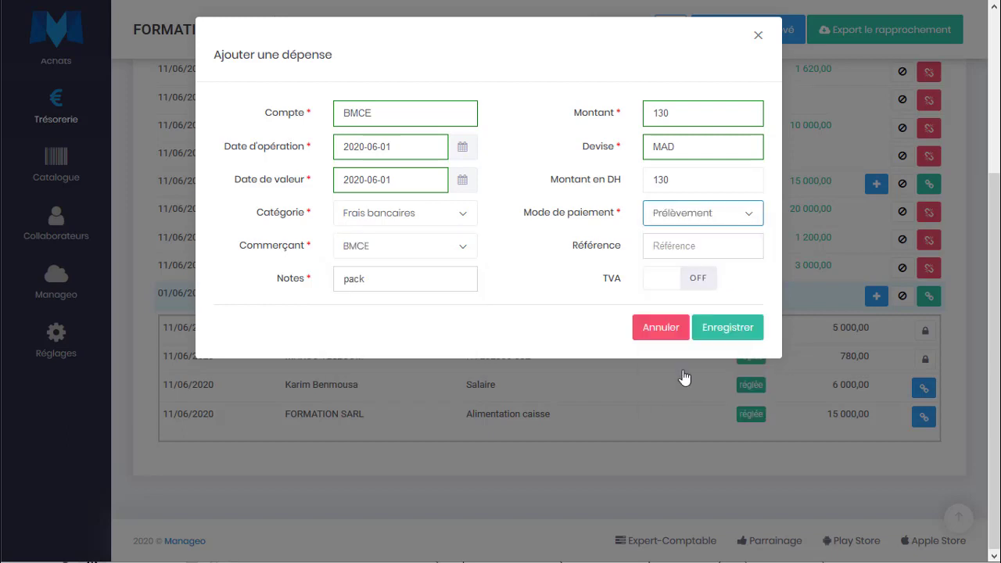
{"action": "left_click", "coordinate": [730, 327]}
Check which recorded transaction is linked to the pack movement
{"action": "scroll", "coordinate": [719, 407], "scroll_direction": "down", "scroll_amount": 2}
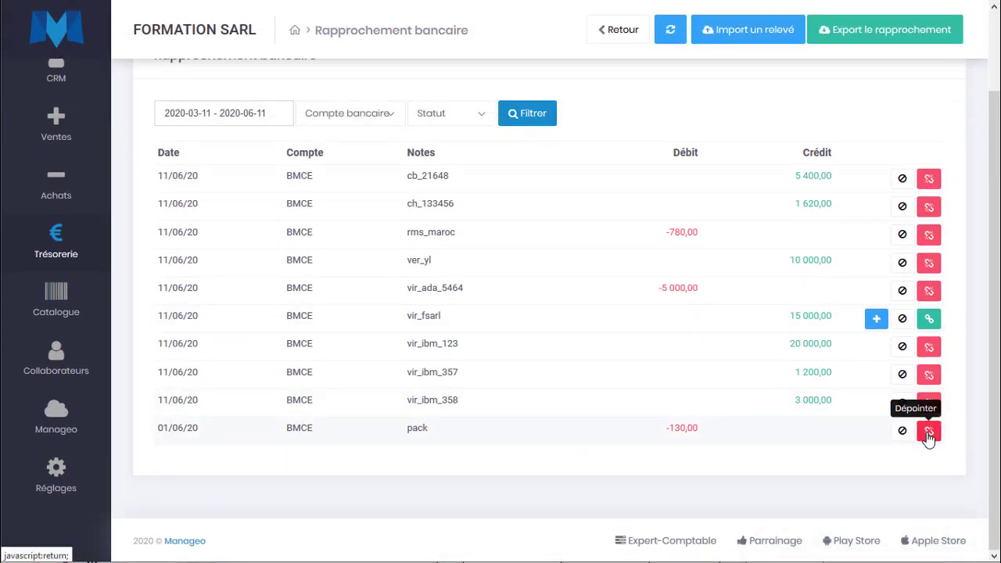
{"action": "left_click", "coordinate": [927, 431]}
{"action": "scroll", "coordinate": [894, 456], "scroll_direction": "down", "scroll_amount": 2}
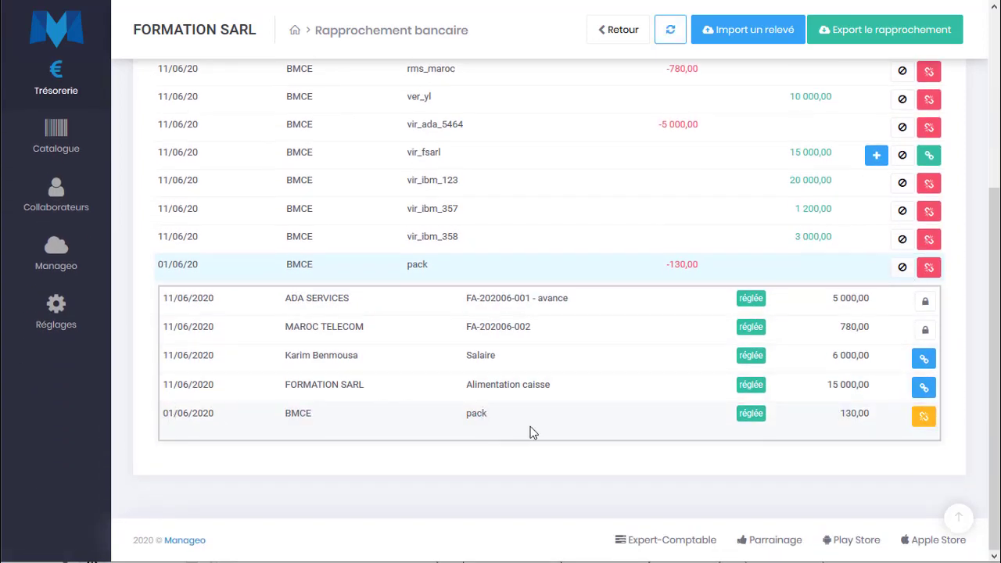
{"action": "scroll", "coordinate": [854, 424], "scroll_direction": "up", "scroll_amount": 5}
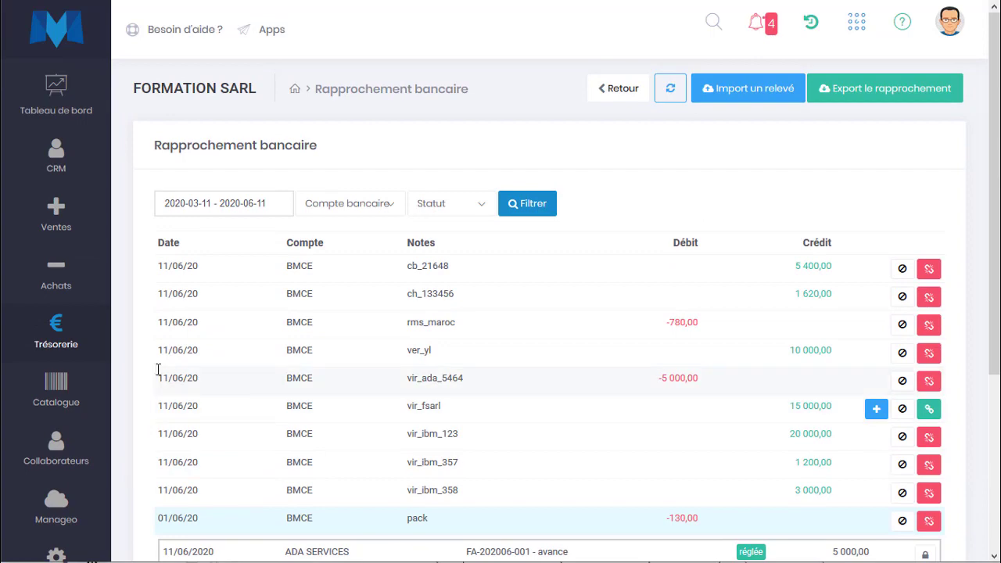
Check the transactions list for the BMCE pack expense under Frais bancaires
{"action": "mouse_move", "coordinate": [56, 333]}
{"action": "left_click", "coordinate": [172, 348]}
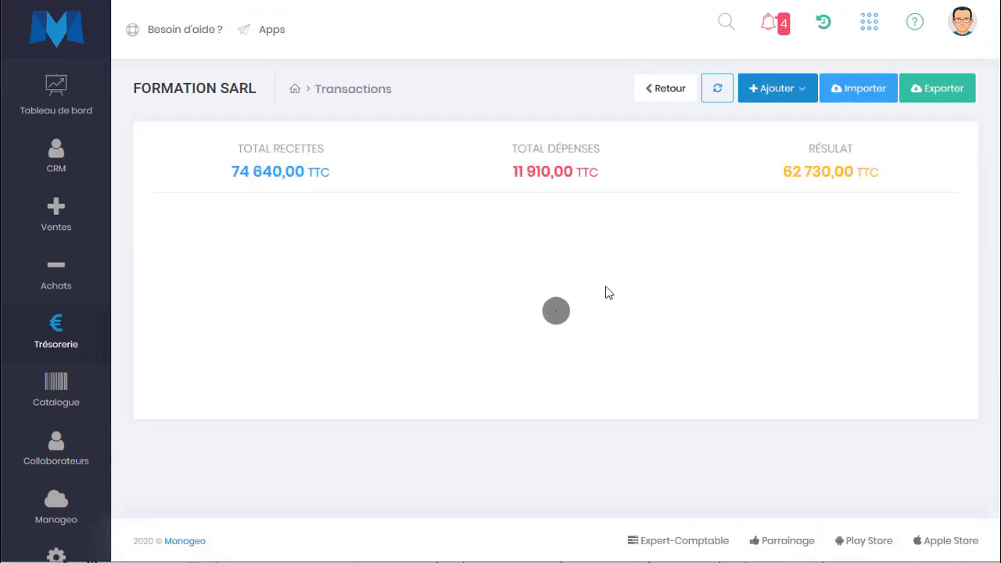
{"action": "scroll", "coordinate": [582, 344], "scroll_direction": "down", "scroll_amount": 4}
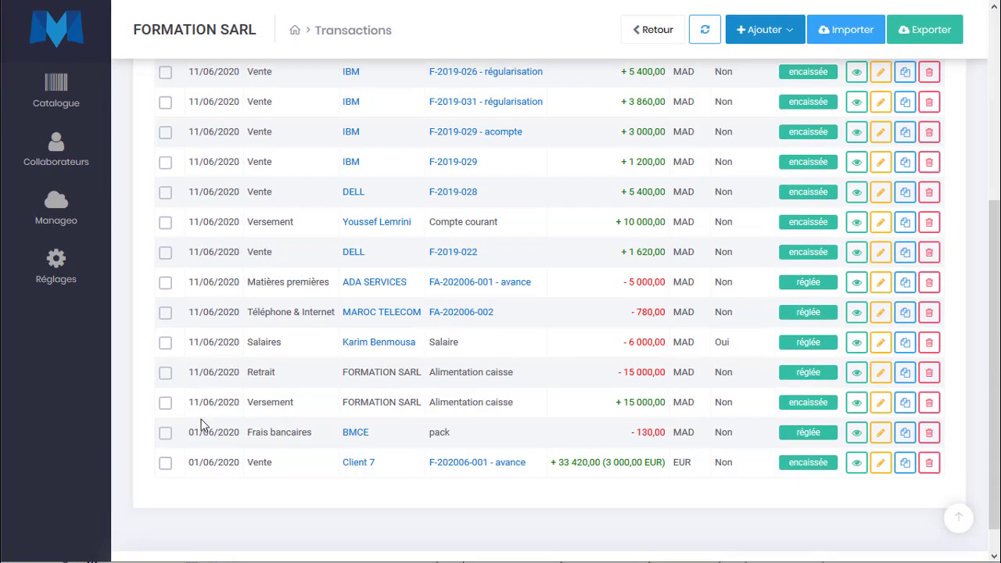
{"action": "left_click_drag", "start_coordinate": [516, 443], "coordinate": [430, 435]}
{"action": "scroll", "coordinate": [431, 435], "scroll_direction": "up", "scroll_amount": 4}
Look through the Banques, Dépenses en attente and Dépenses par mois treasury reports, and view the dashboard
{"action": "mouse_move", "coordinate": [59, 328]}
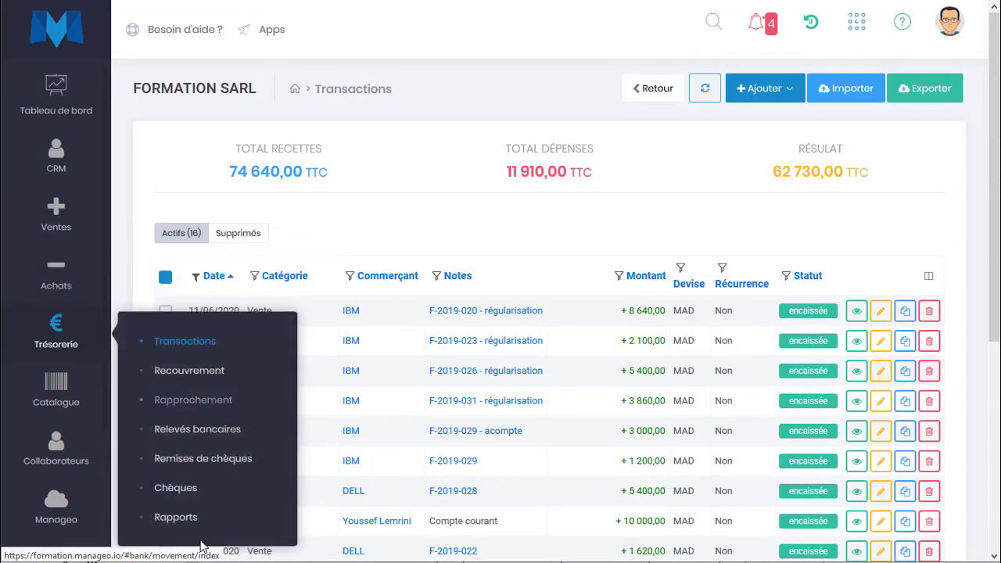
{"action": "left_click", "coordinate": [193, 520]}
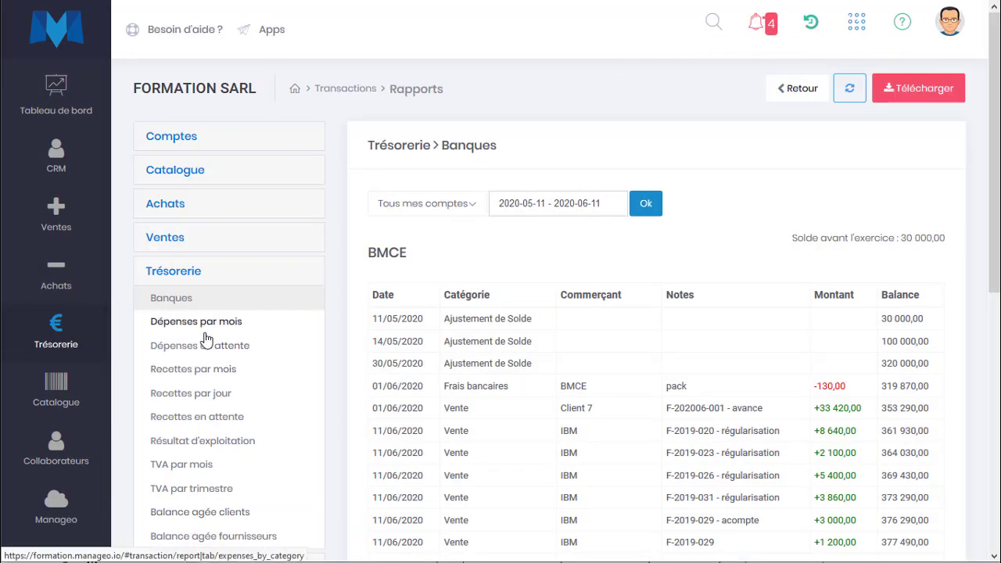
{"action": "left_click", "coordinate": [200, 348]}
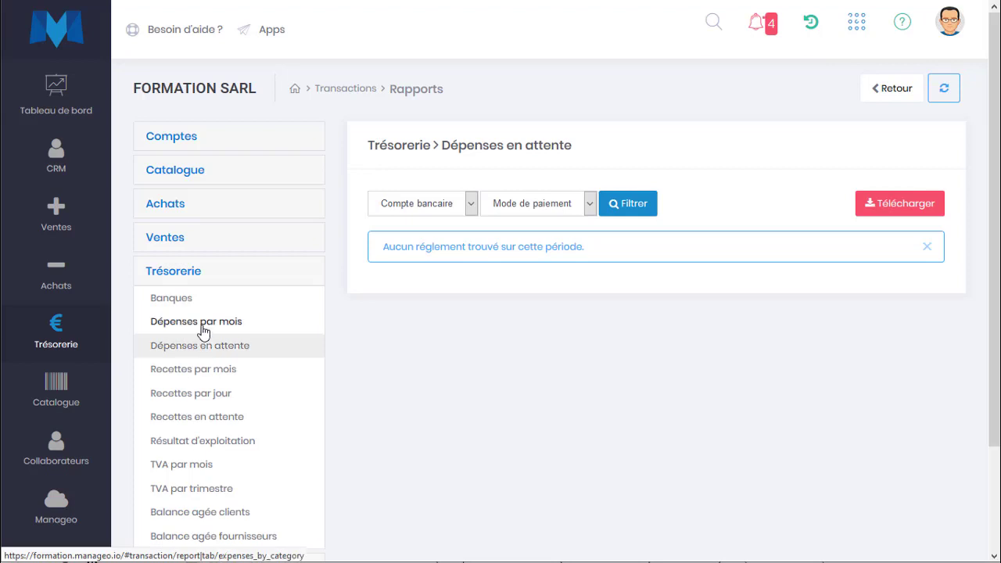
{"action": "left_click", "coordinate": [201, 327]}
{"action": "mouse_move", "coordinate": [637, 364]}
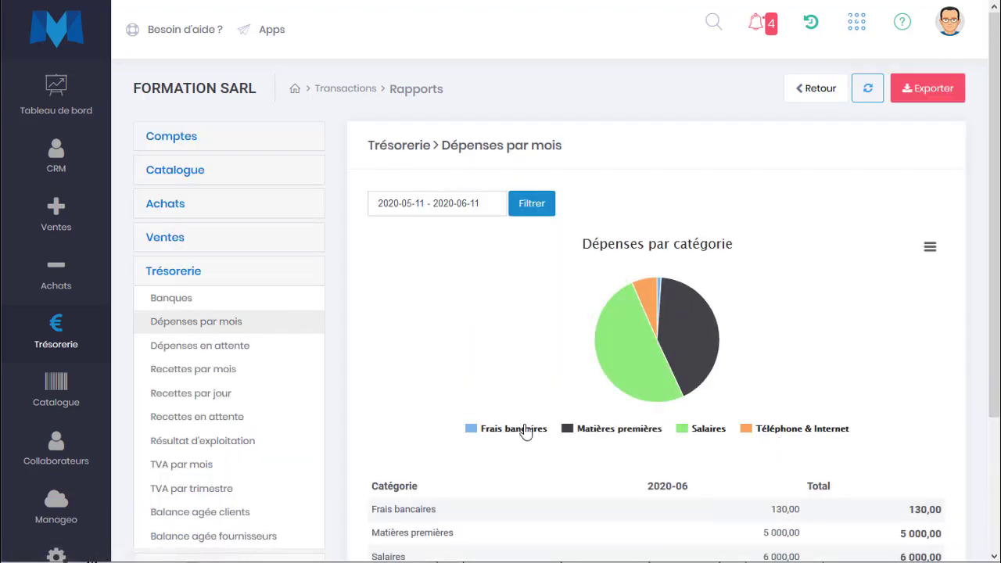
{"action": "scroll", "coordinate": [526, 432], "scroll_direction": "down", "scroll_amount": 3}
{"action": "scroll", "coordinate": [527, 367], "scroll_direction": "up", "scroll_amount": 3}
{"action": "left_click", "coordinate": [78, 125]}
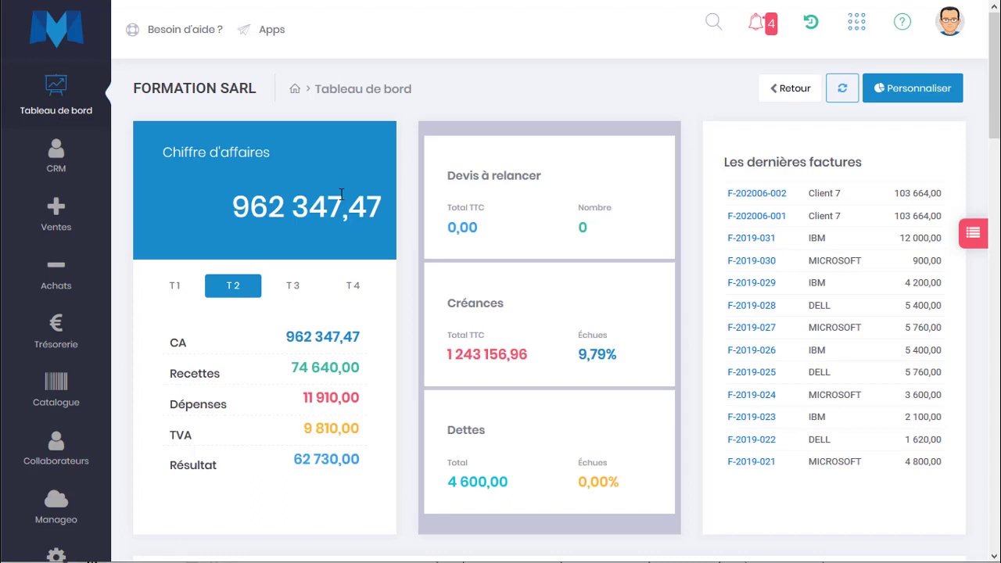
Export the bank reconciliation of the BMCE account for the current month (2020-06-01 to 2020-06-30) and save the CSV file
{"action": "mouse_move", "coordinate": [59, 328]}
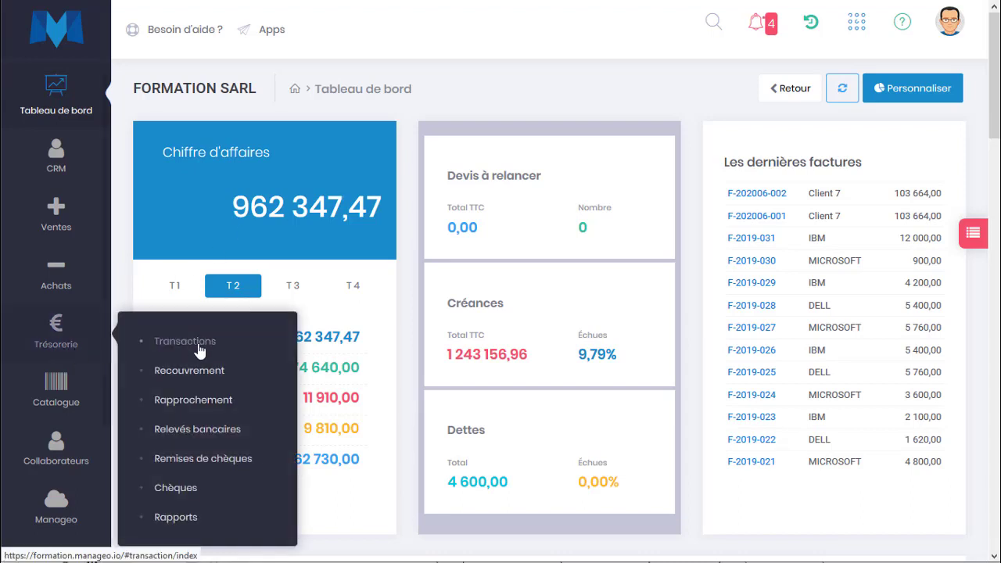
{"action": "left_click", "coordinate": [196, 400]}
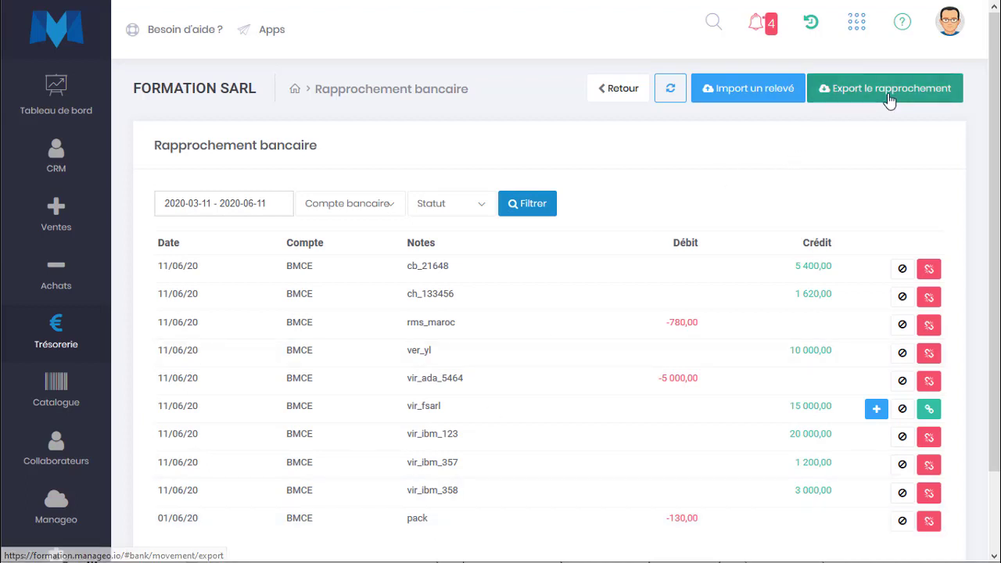
{"action": "left_click", "coordinate": [824, 94]}
{"action": "left_click", "coordinate": [485, 213]}
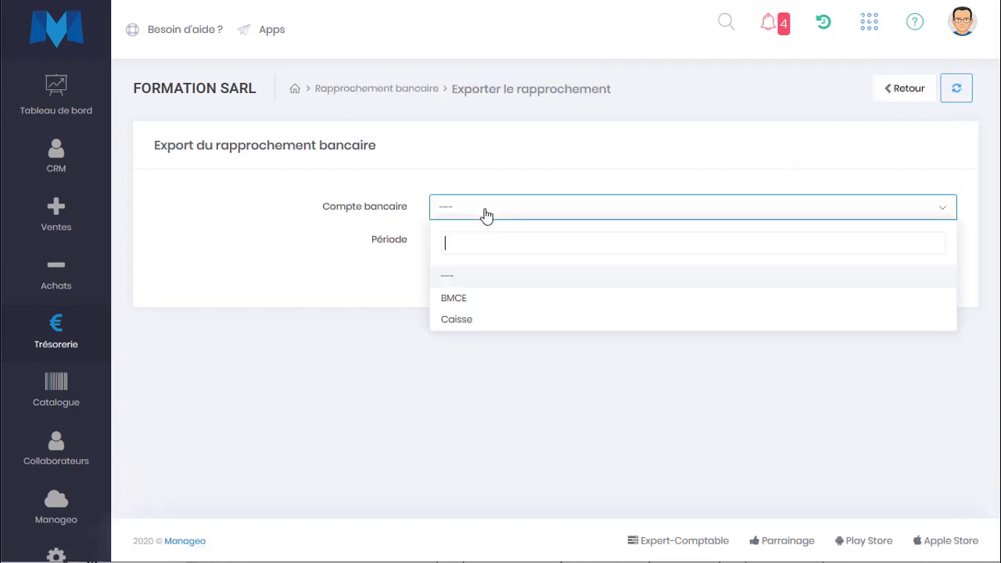
{"action": "left_click", "coordinate": [455, 300]}
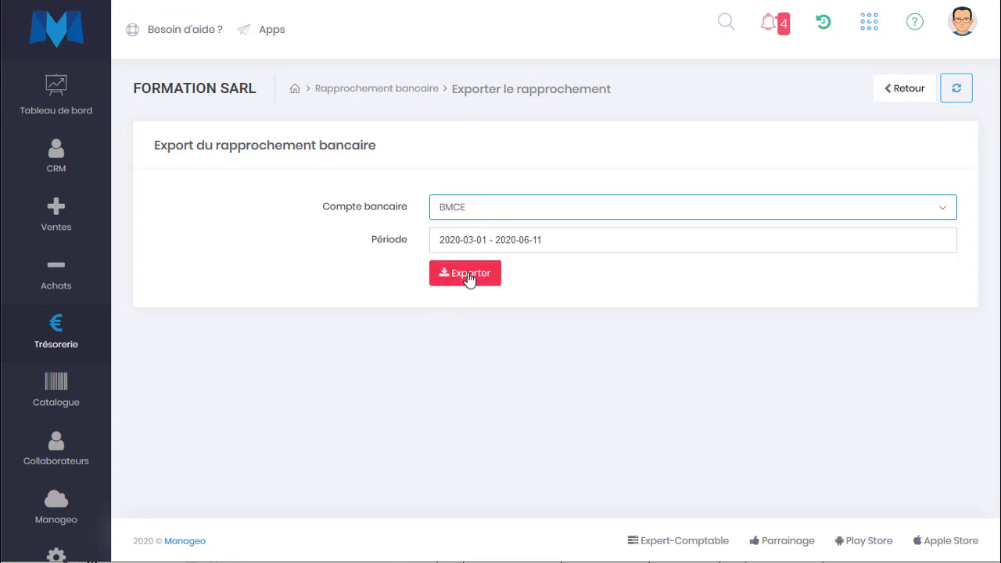
{"action": "left_click", "coordinate": [476, 243]}
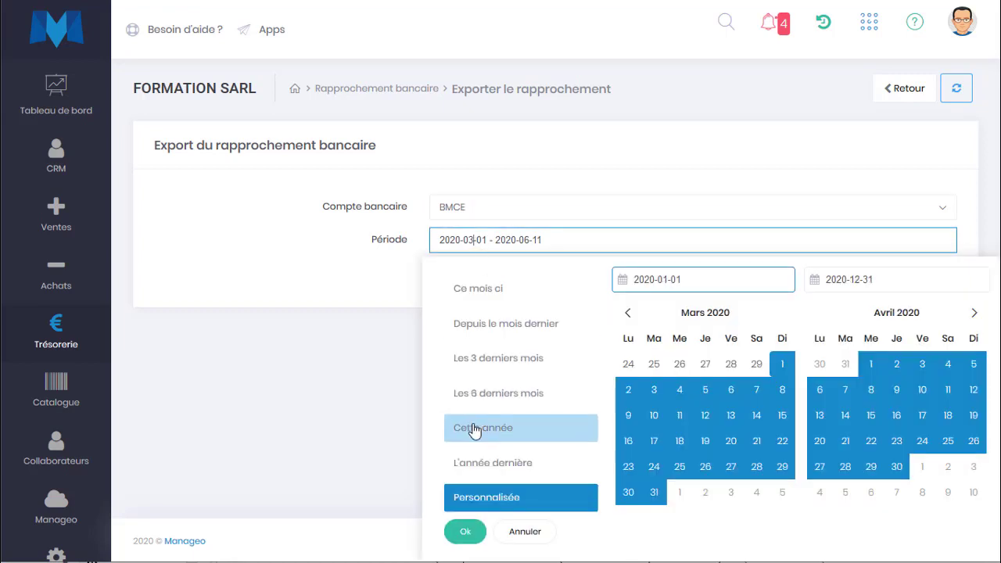
{"action": "left_click", "coordinate": [477, 290]}
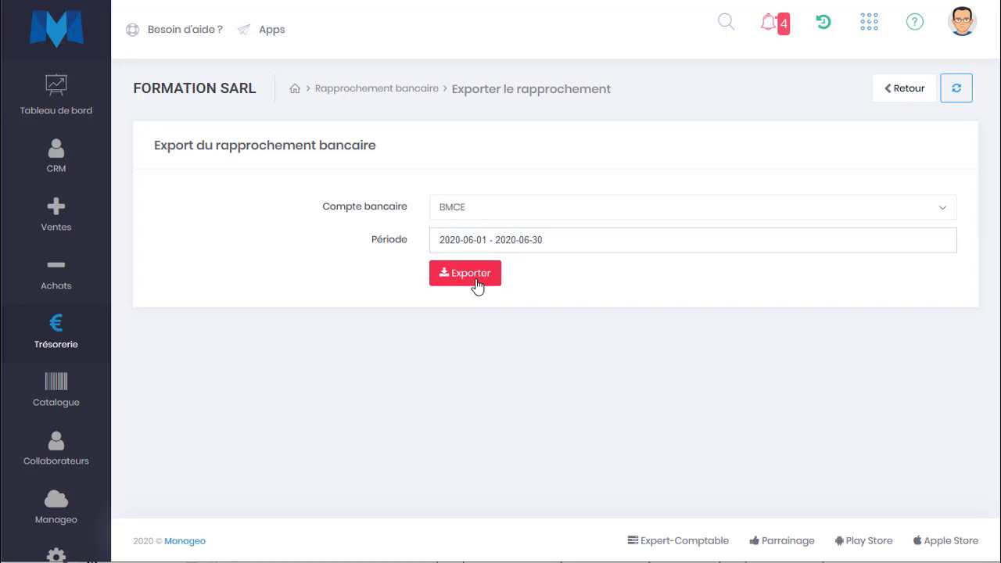
{"action": "left_click", "coordinate": [466, 273]}
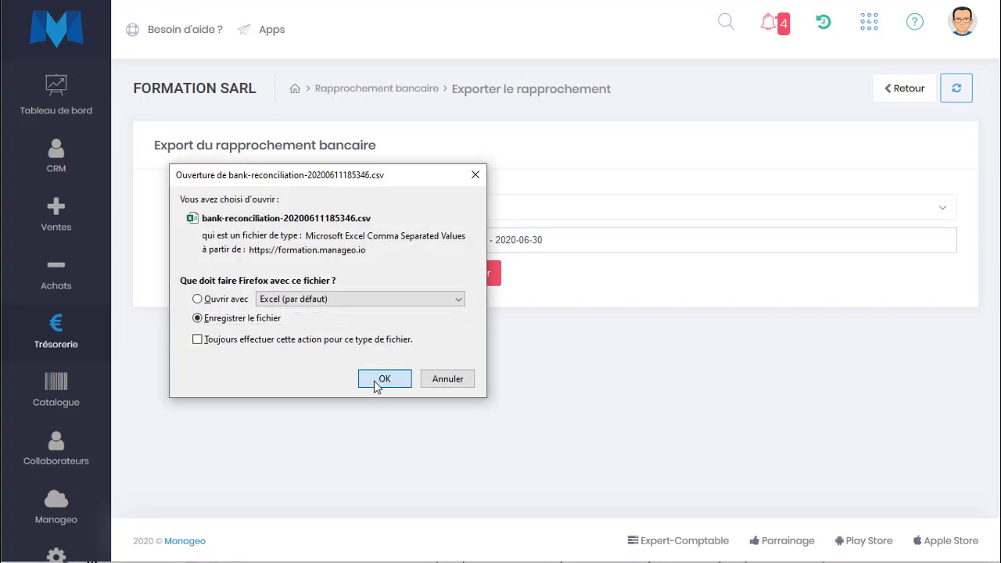
{"action": "left_click", "coordinate": [376, 381]}
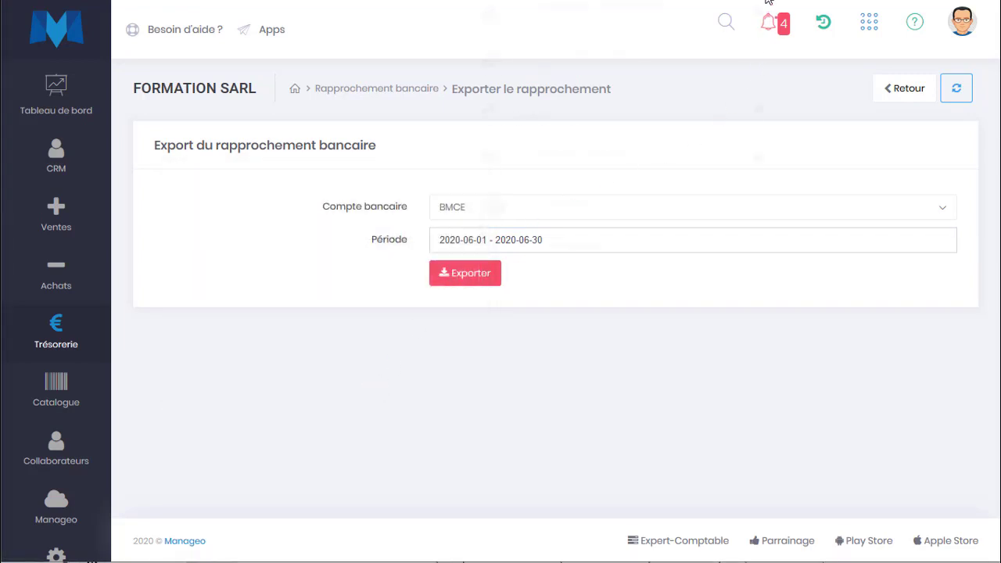
Open the downloaded bank-reconciliation-20200611185346.csv in Excel to view the exported reconciliation
{"action": "left_click", "coordinate": [576, 27]}
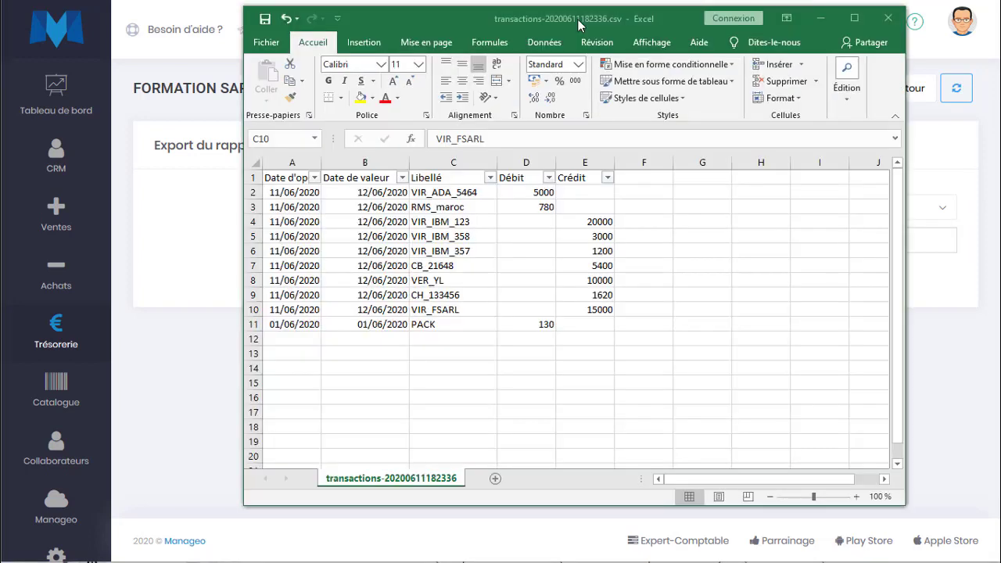
{"action": "left_click", "coordinate": [761, 0]}
{"action": "left_click", "coordinate": [649, 1]}
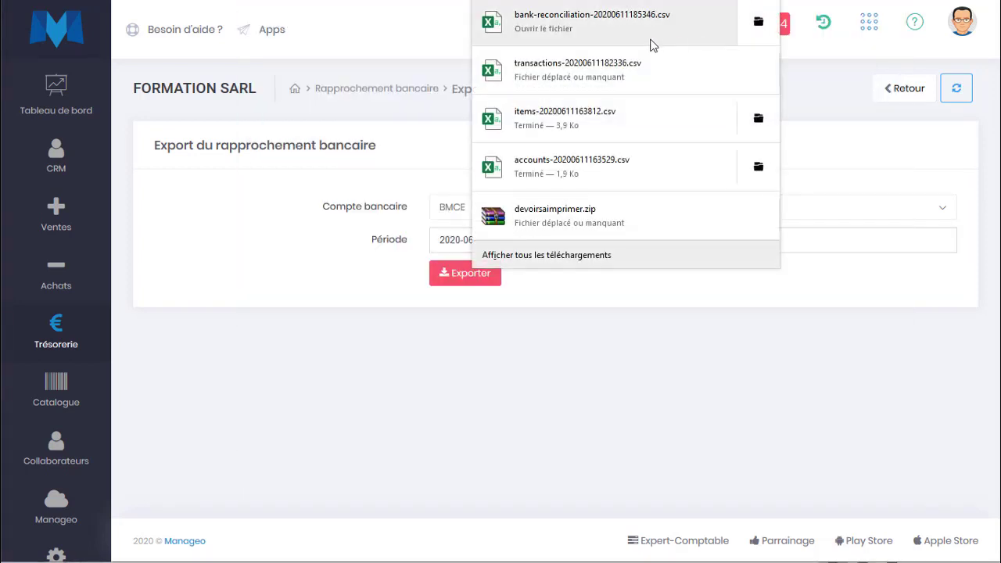
{"action": "left_click", "coordinate": [650, 39]}
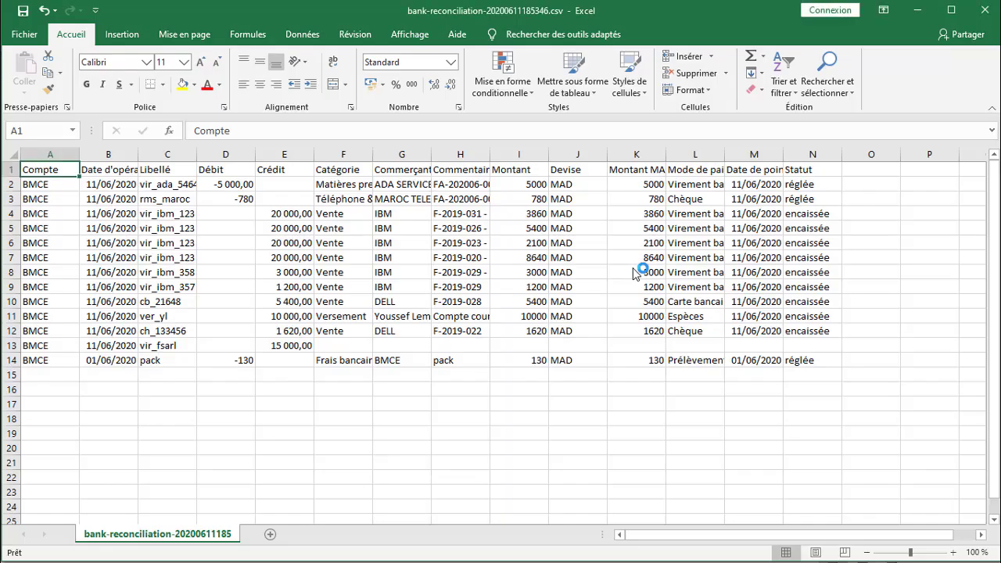
Fit the Commerçant column to its content and set the font colour of columns A to E to red
{"action": "left_click", "coordinate": [539, 183]}
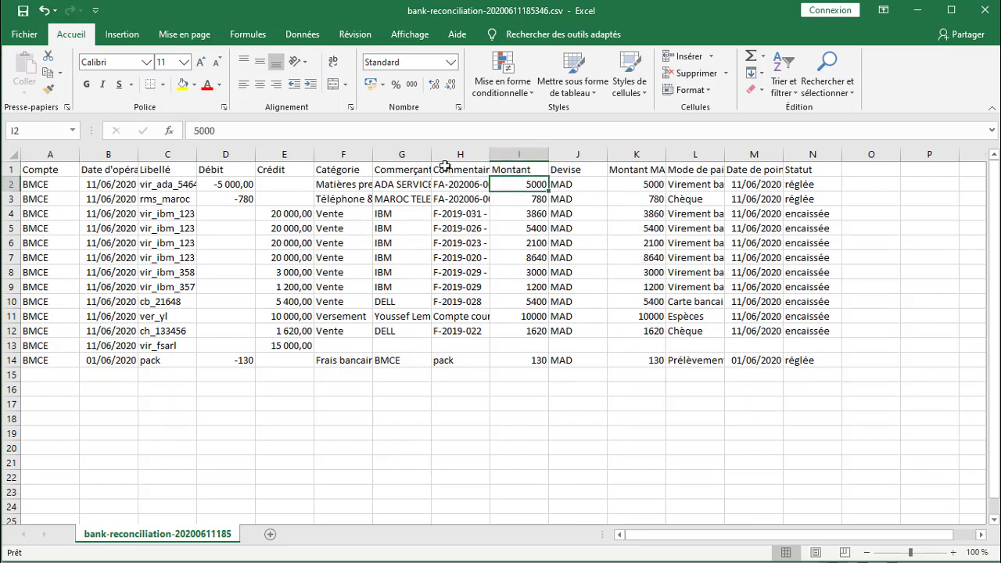
{"action": "double_click", "coordinate": [431, 154]}
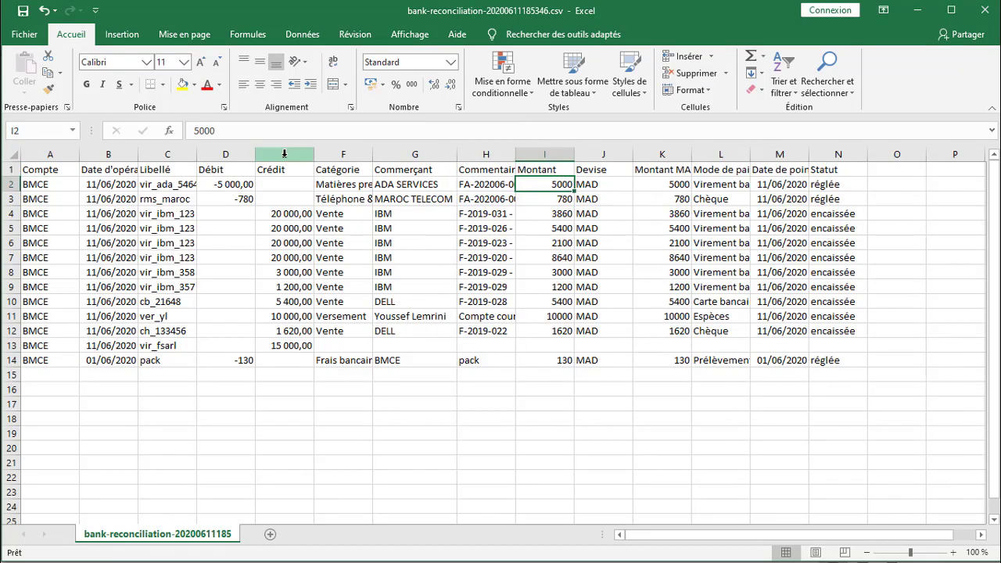
{"action": "left_click_drag", "start_coordinate": [284, 161], "coordinate": [36, 154]}
{"action": "left_click", "coordinate": [208, 84]}
Set the font colour of the transaction columns, from Catégorie through column O, to green
{"action": "left_click_drag", "start_coordinate": [337, 154], "coordinate": [859, 169]}
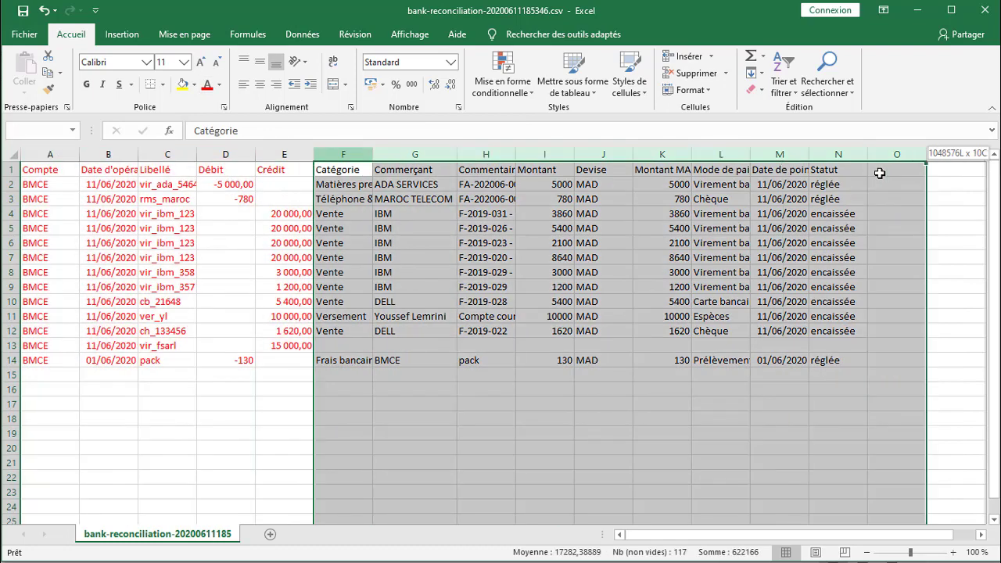
{"action": "left_click", "coordinate": [220, 84]}
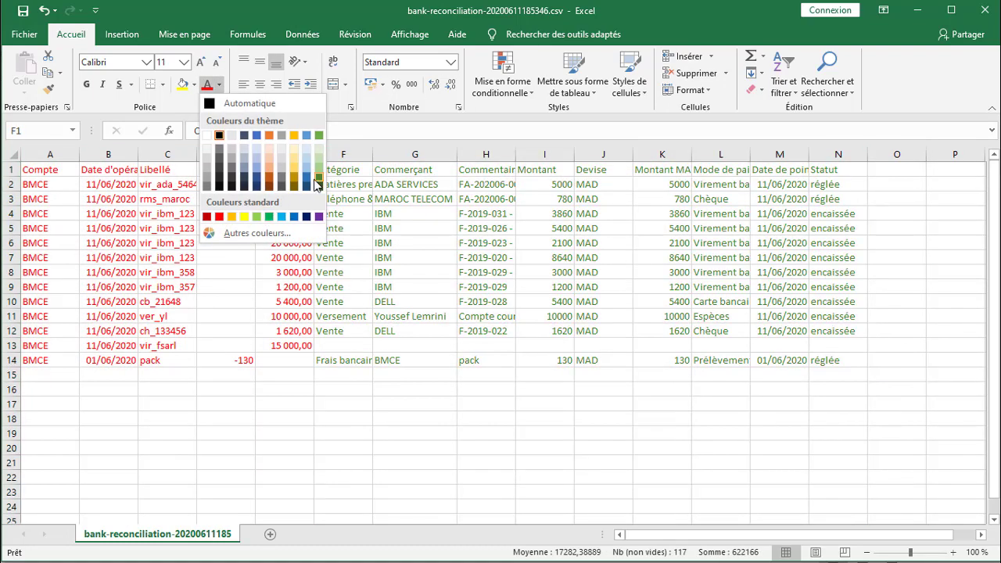
{"action": "left_click", "coordinate": [268, 217]}
{"action": "left_click", "coordinate": [427, 229]}
{"action": "left_click_drag", "start_coordinate": [358, 172], "coordinate": [876, 366]}
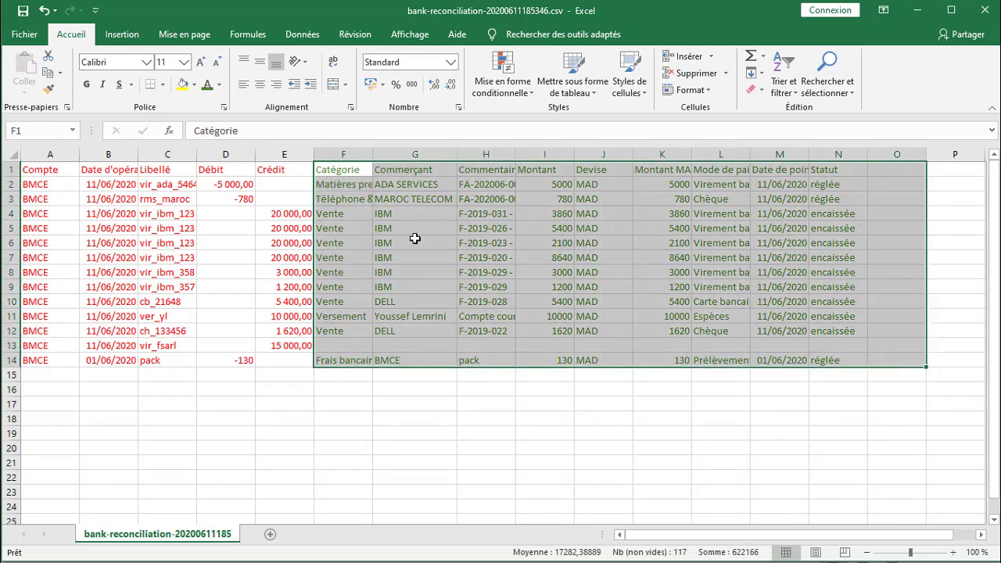
{"action": "left_click", "coordinate": [220, 84]}
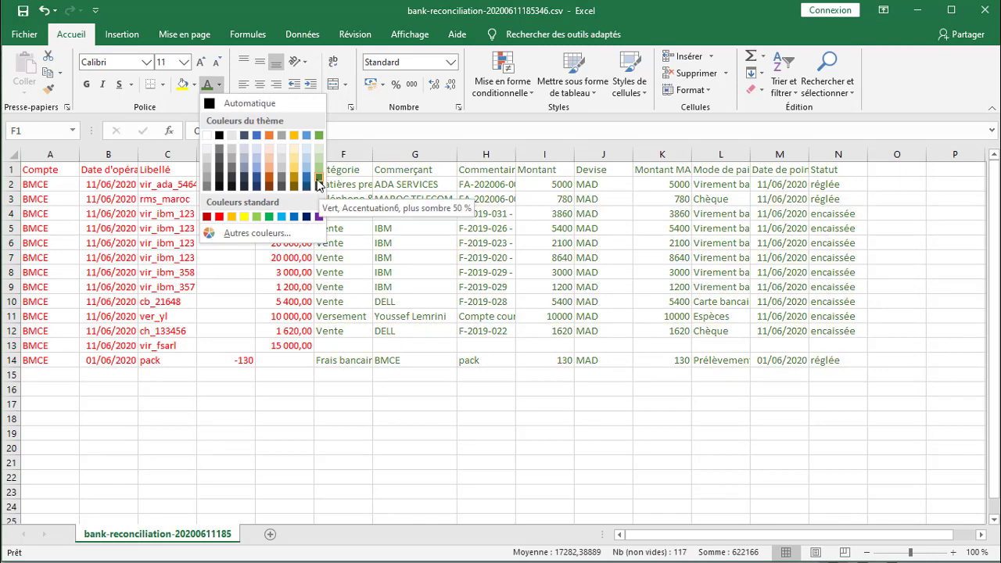
{"action": "left_click", "coordinate": [319, 187]}
{"action": "left_click", "coordinate": [284, 214]}
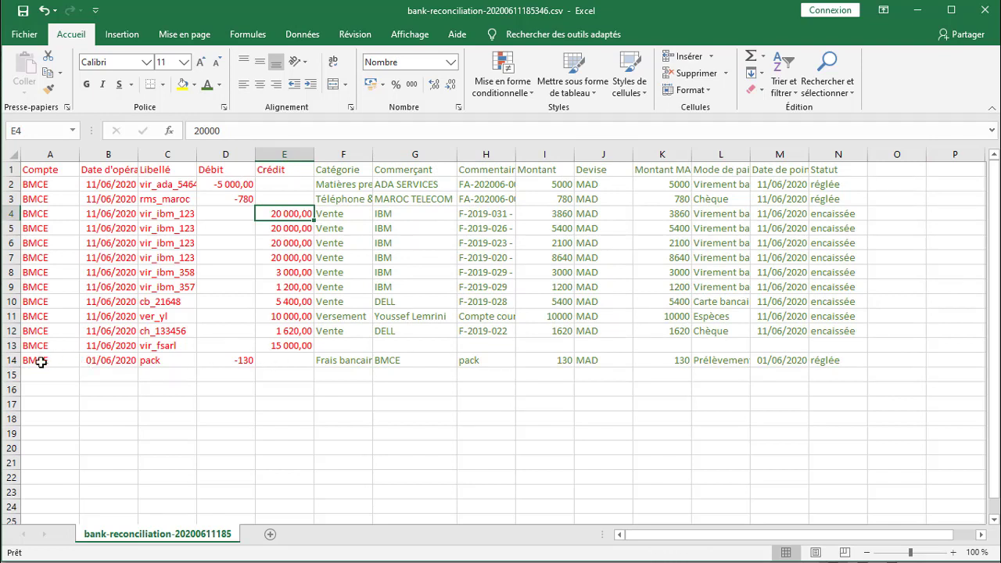
Examine the bank movements in A1:E14 and the transactions matched to vir_ibm_357 and to the four vir_ibm_123 rows
{"action": "left_click_drag", "start_coordinate": [51, 169], "coordinate": [294, 358]}
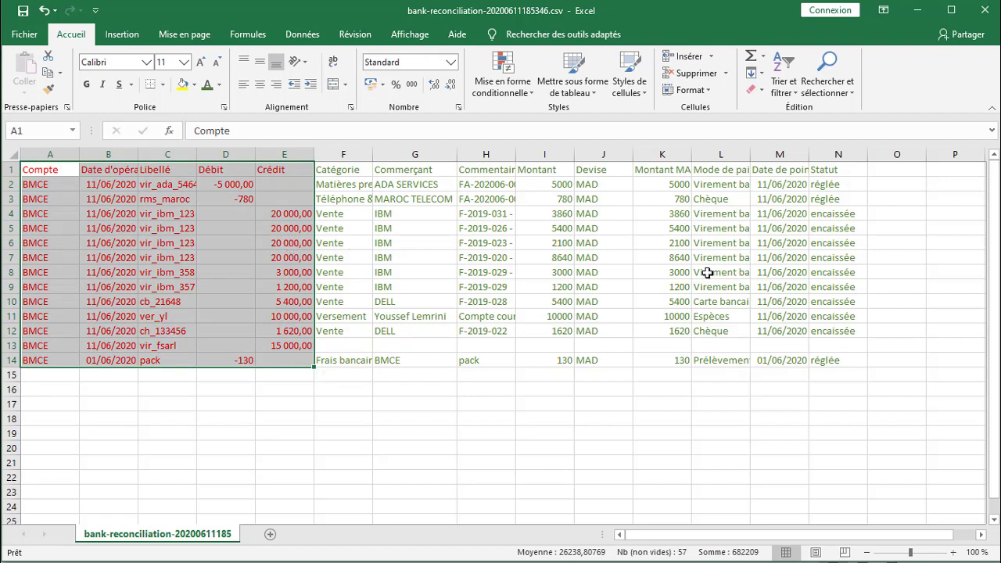
{"action": "left_click_drag", "start_coordinate": [163, 287], "coordinate": [307, 286]}
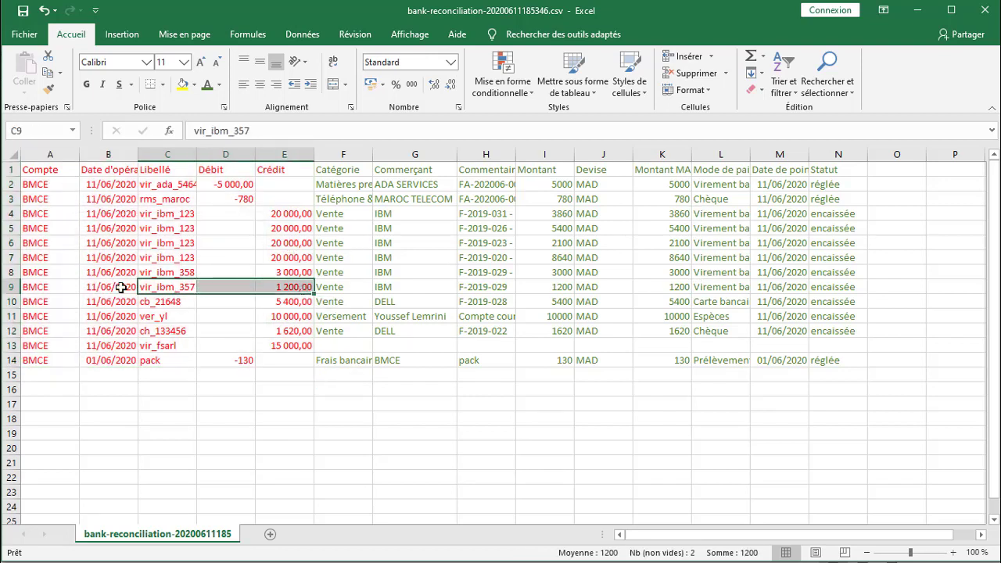
{"action": "left_click", "coordinate": [148, 288]}
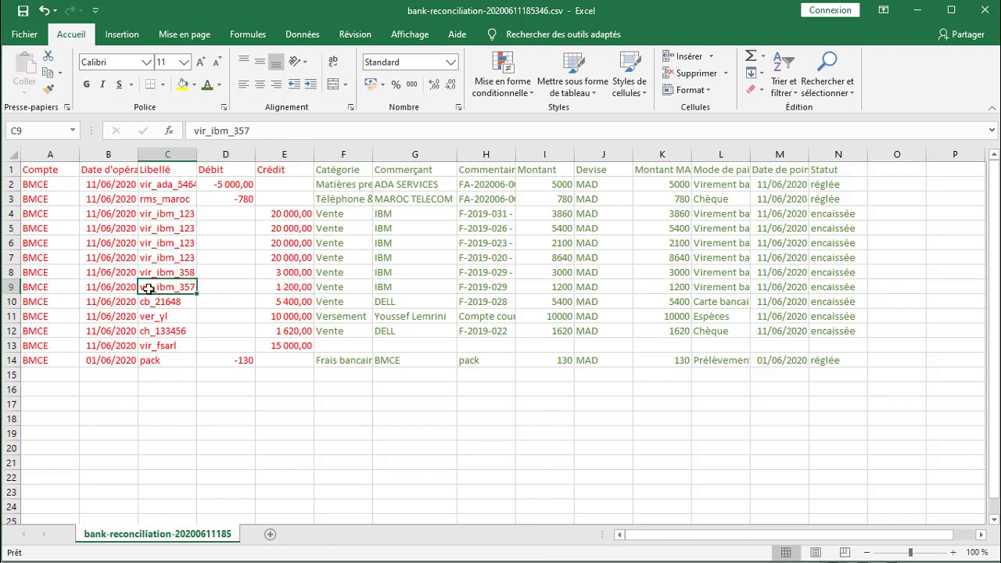
{"action": "left_click", "coordinate": [265, 290]}
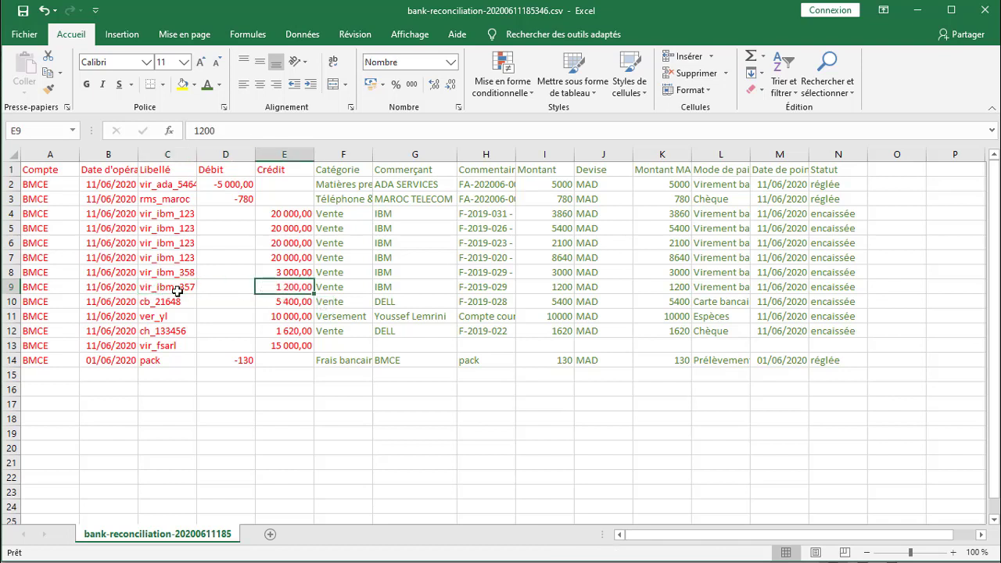
{"action": "left_click_drag", "start_coordinate": [184, 289], "coordinate": [293, 290]}
{"action": "left_click_drag", "start_coordinate": [401, 288], "coordinate": [746, 289]}
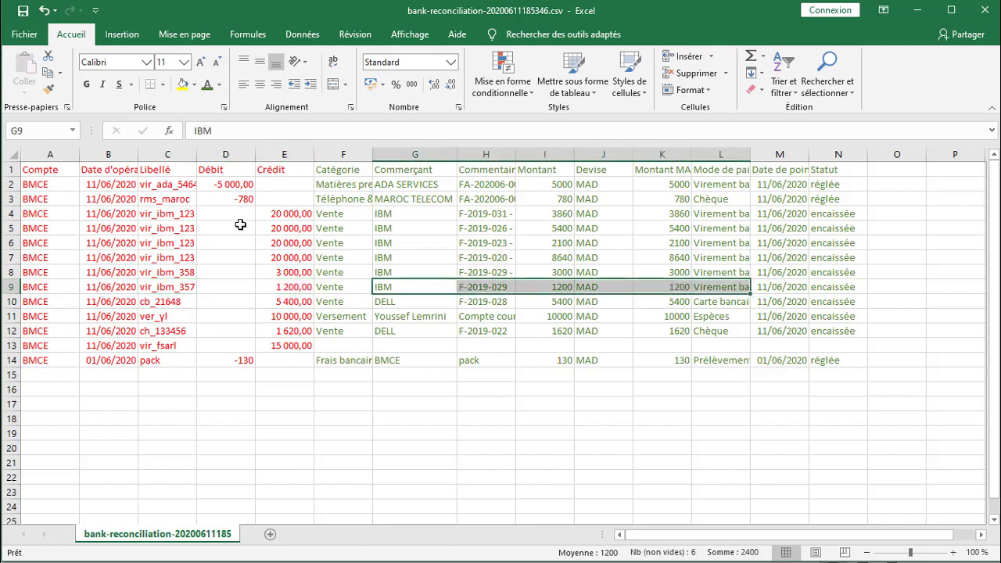
{"action": "left_click_drag", "start_coordinate": [181, 211], "coordinate": [177, 258]}
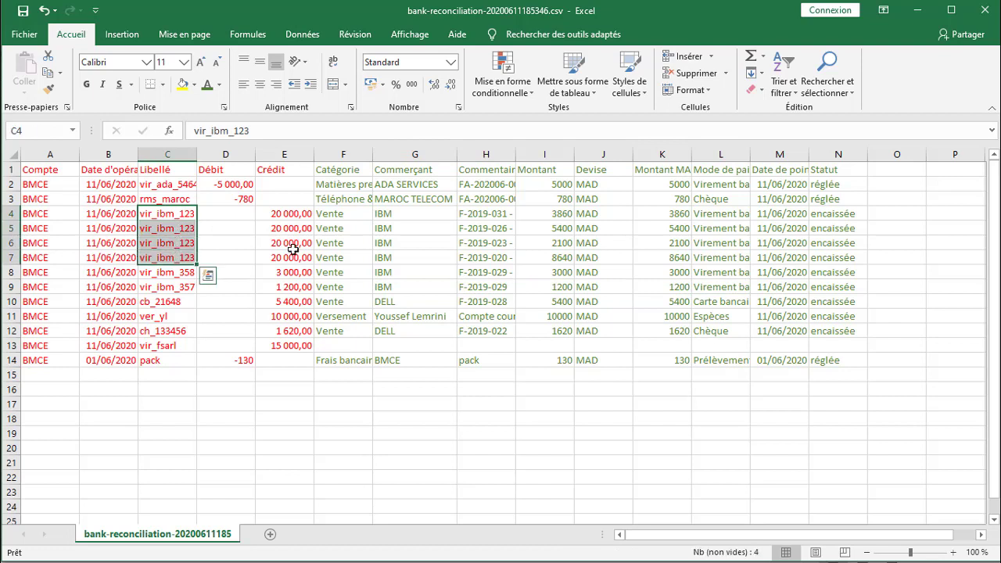
{"action": "left_click_drag", "start_coordinate": [302, 258], "coordinate": [296, 213]}
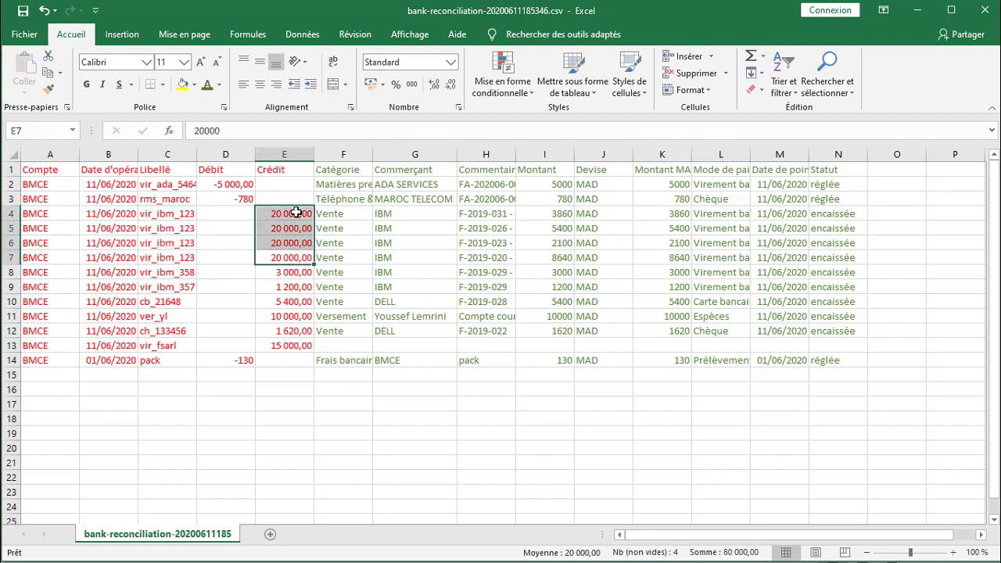
{"action": "left_click_drag", "start_coordinate": [22, 219], "coordinate": [201, 271]}
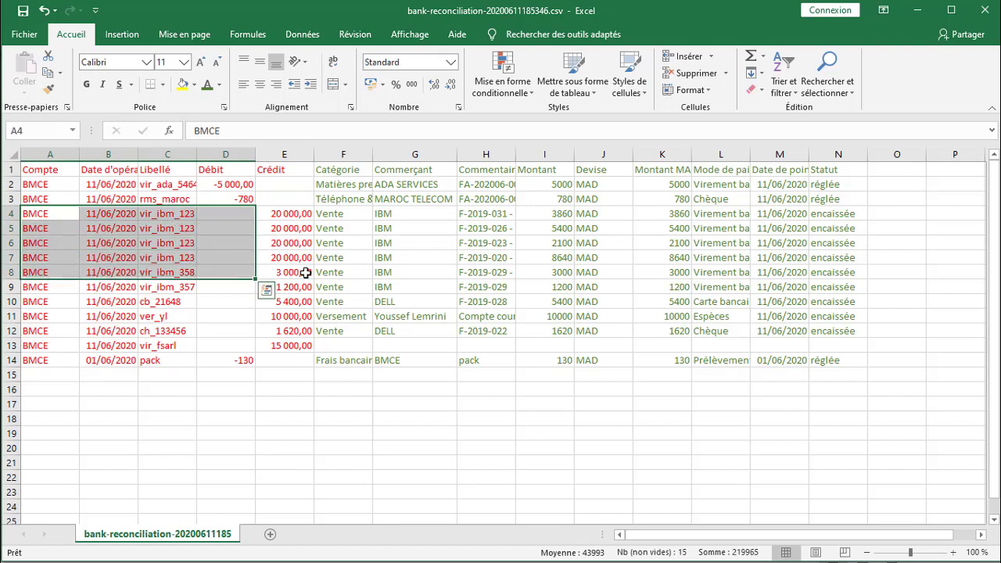
{"action": "left_click_drag", "start_coordinate": [301, 259], "coordinate": [33, 211]}
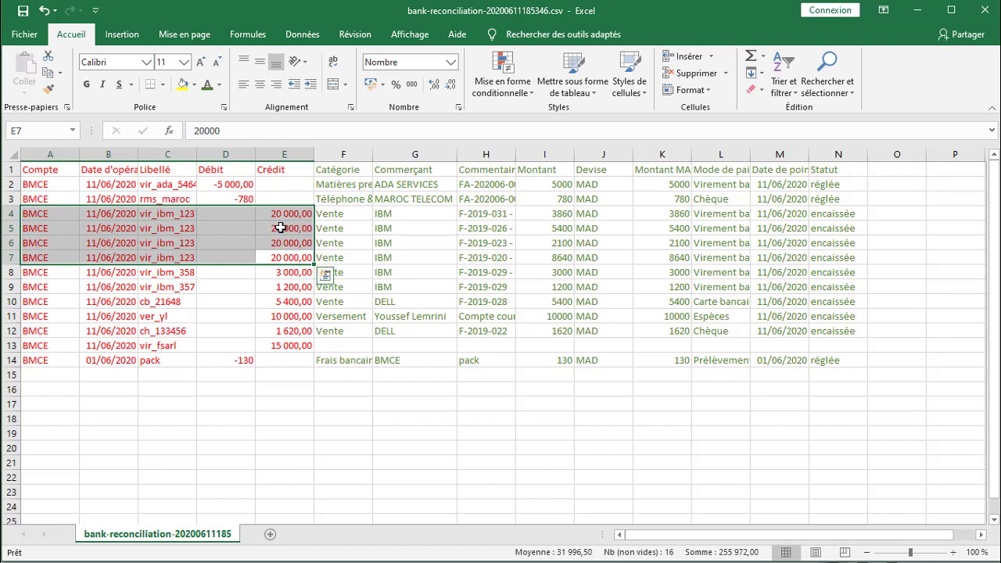
{"action": "left_click_drag", "start_coordinate": [357, 213], "coordinate": [773, 258]}
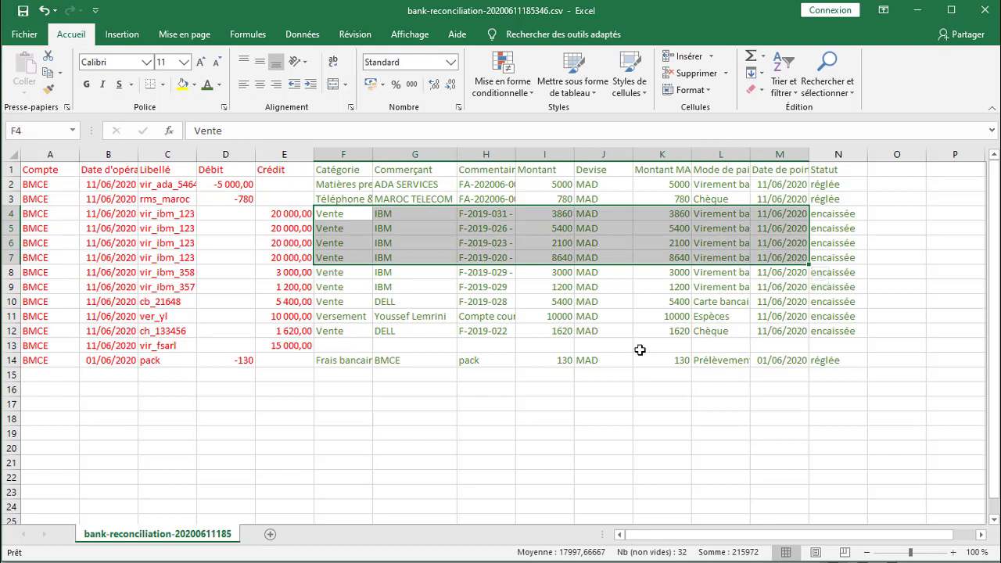
Check the rms_maroc row and fit the Catégorie column to its content
{"action": "left_click_drag", "start_coordinate": [56, 201], "coordinate": [743, 197]}
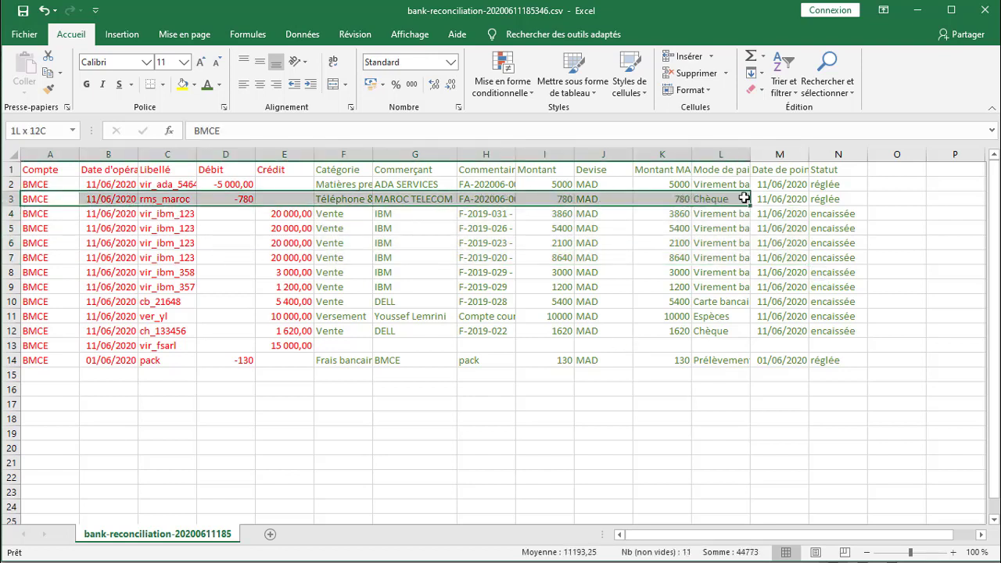
{"action": "double_click", "coordinate": [337, 199]}
{"action": "left_click", "coordinate": [422, 199]}
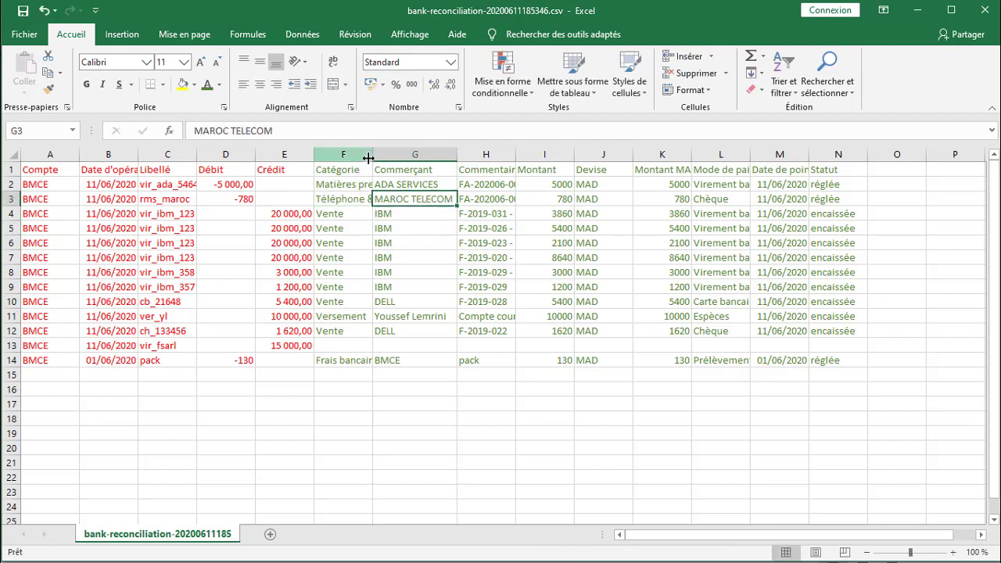
{"action": "double_click", "coordinate": [372, 154]}
Examine the vir_fsarl movement in row 13 for its credit amount and matched transaction
{"action": "left_click_drag", "start_coordinate": [365, 178], "coordinate": [156, 343]}
{"action": "left_click", "coordinate": [303, 346]}
{"action": "double_click", "coordinate": [303, 346]}
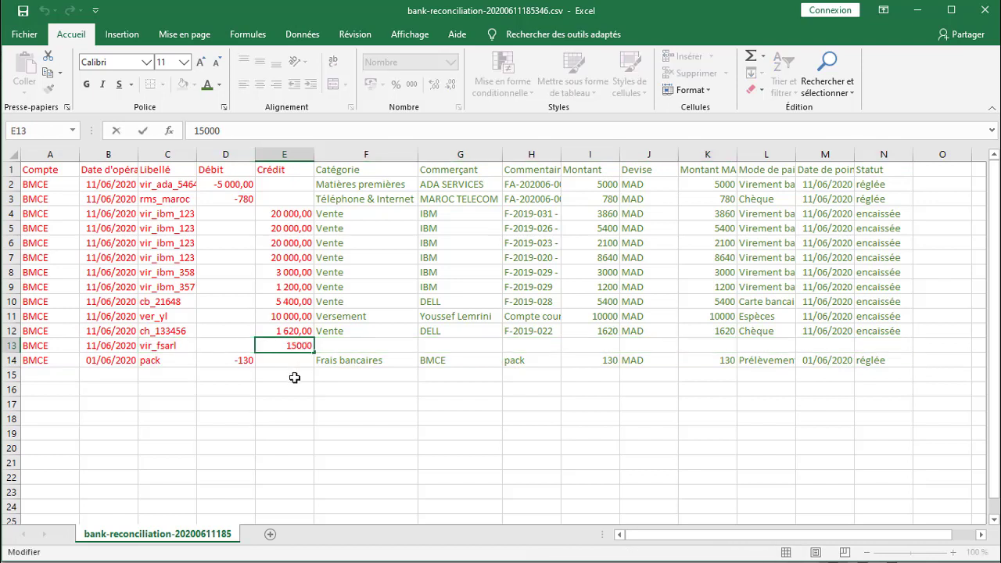
{"action": "key", "text": "Return"}
{"action": "left_click", "coordinate": [293, 347]}
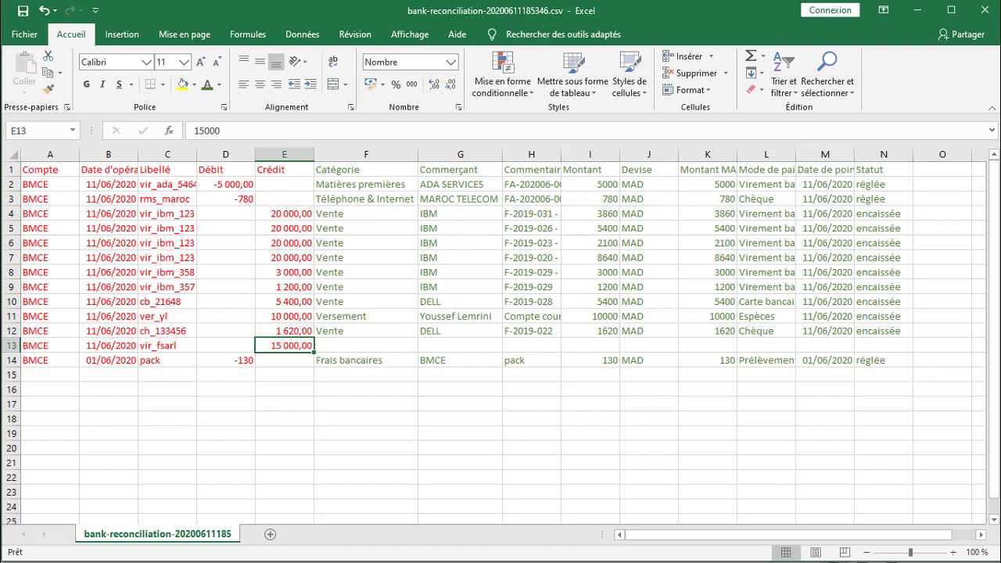
{"action": "double_click", "coordinate": [153, 345]}
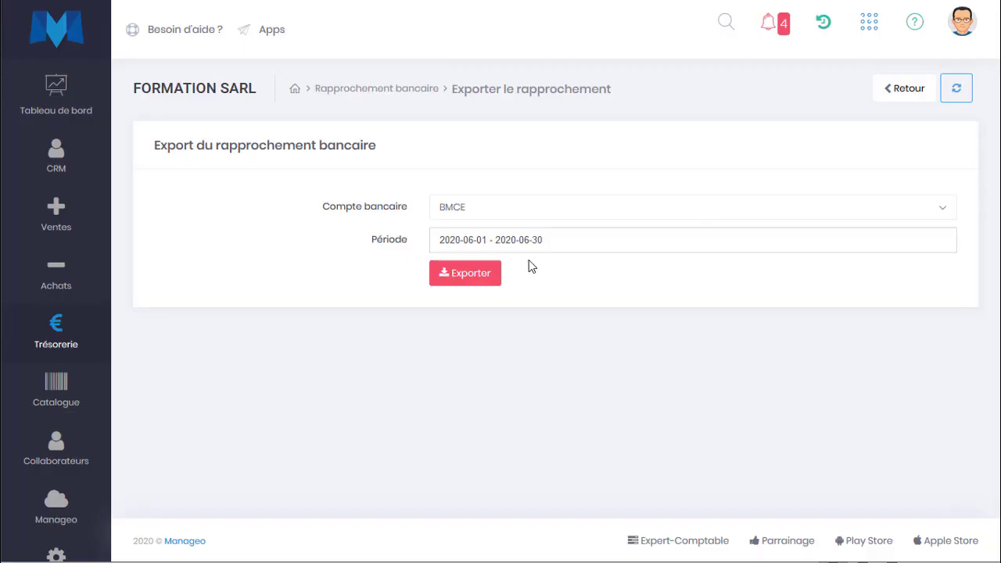
Switch to Manageo, open the sales invoices list and reset its Statut and Compte filters
{"action": "mouse_move", "coordinate": [94, 229]}
{"action": "left_click", "coordinate": [279, 315]}
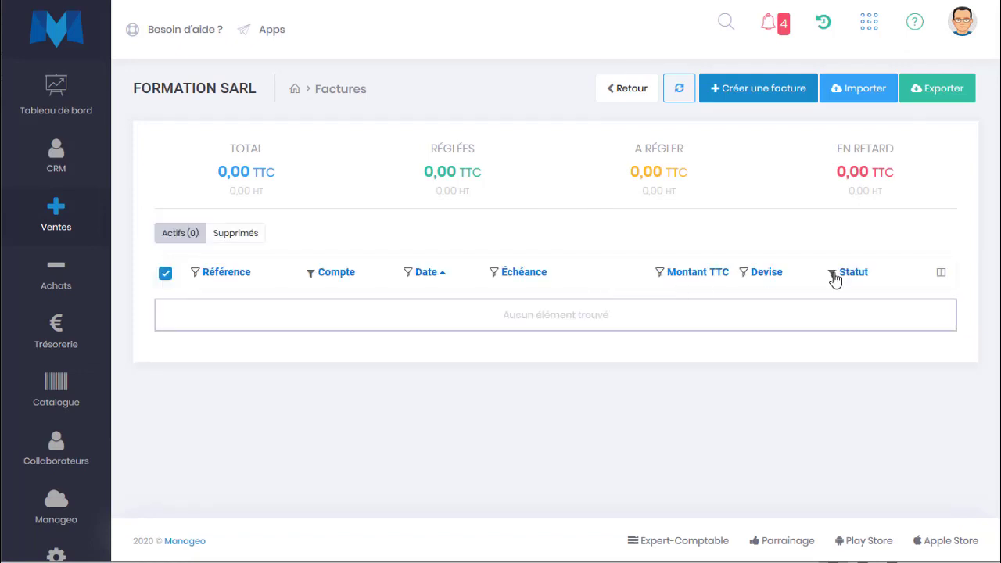
{"action": "left_click", "coordinate": [834, 275]}
{"action": "left_click", "coordinate": [858, 271]}
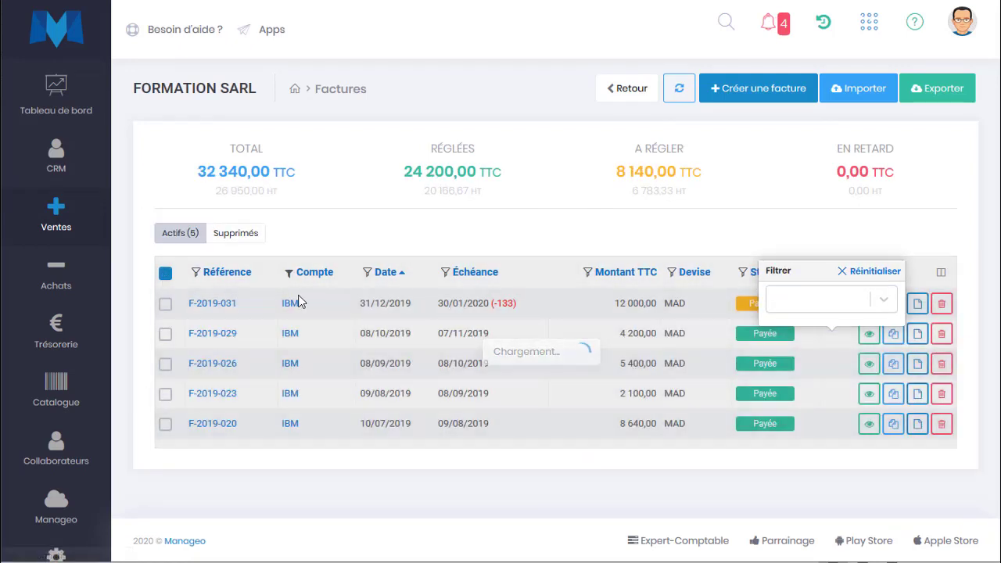
{"action": "left_click", "coordinate": [290, 275]}
{"action": "left_click", "coordinate": [338, 293]}
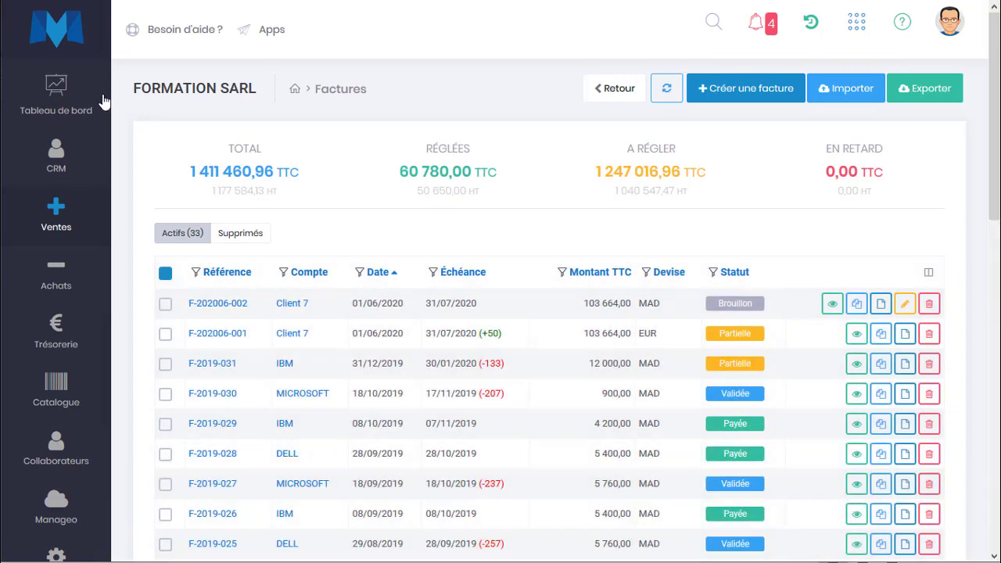
View the dashboard and the bank reconciliation page
{"action": "left_click", "coordinate": [88, 107]}
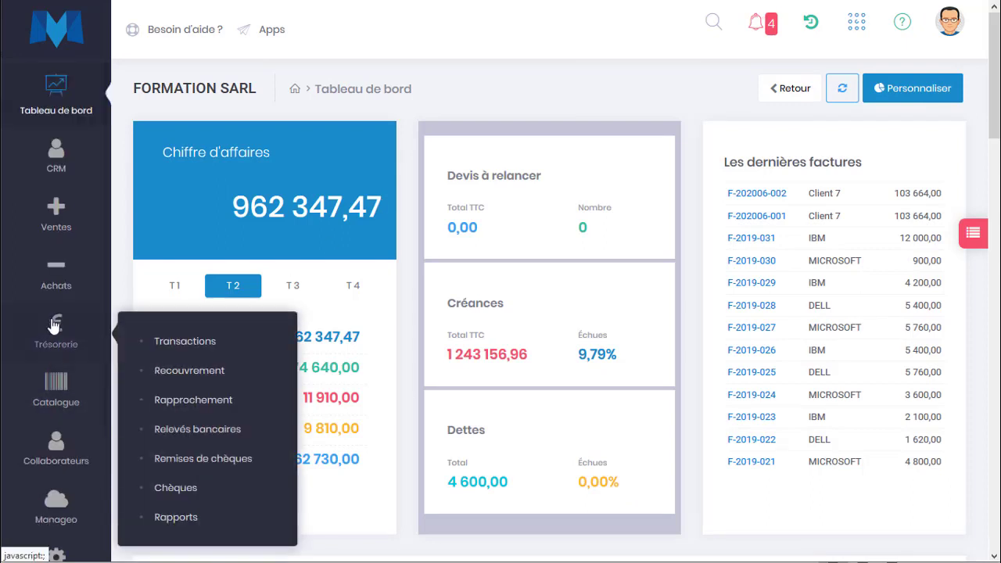
{"action": "mouse_move", "coordinate": [56, 299]}
{"action": "mouse_move", "coordinate": [55, 340]}
{"action": "left_click", "coordinate": [188, 400]}
Open the imported bank statements and review what deleting the BMCE "Juin 2020" statement would remove
{"action": "mouse_move", "coordinate": [94, 352]}
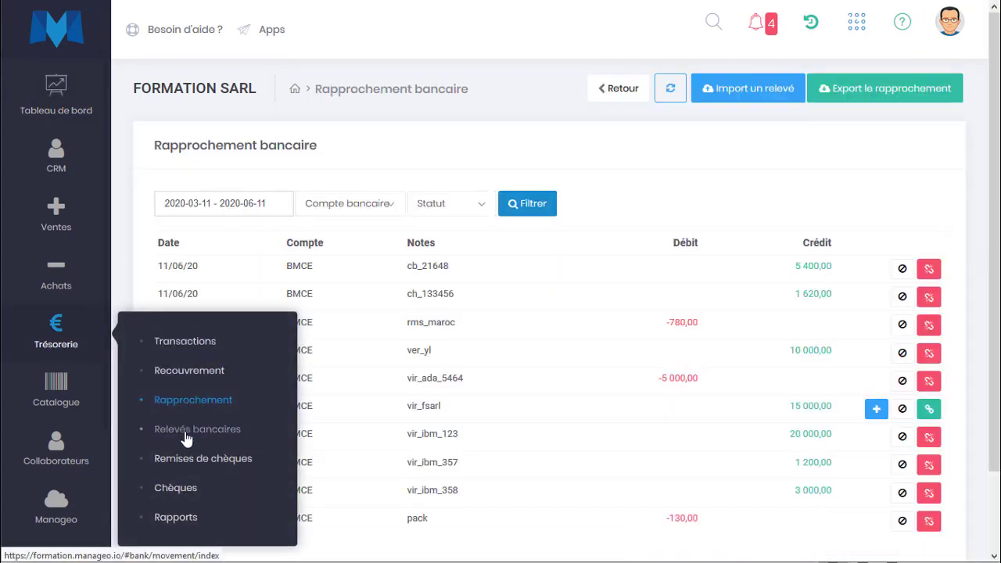
{"action": "left_click", "coordinate": [187, 436]}
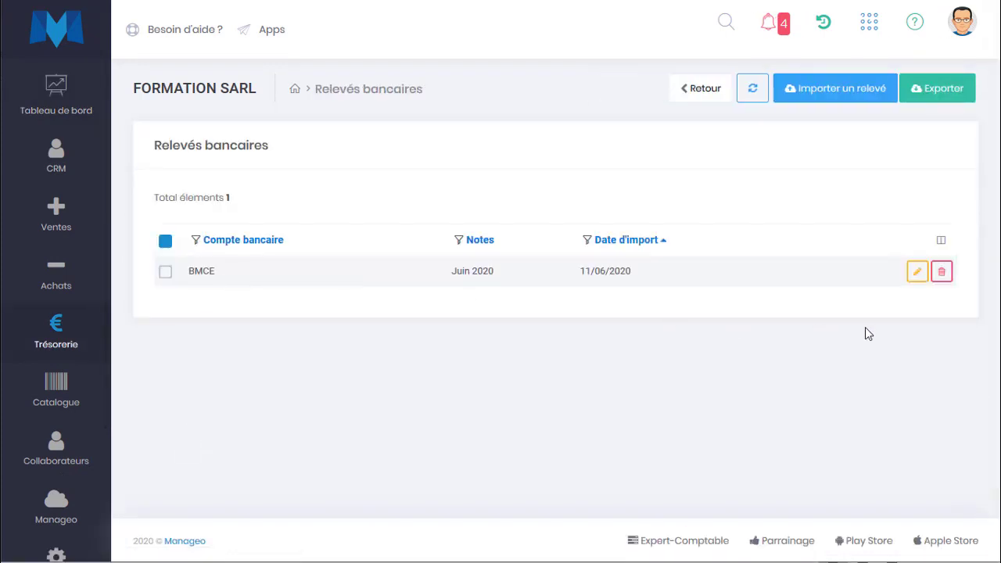
{"action": "left_click", "coordinate": [942, 271]}
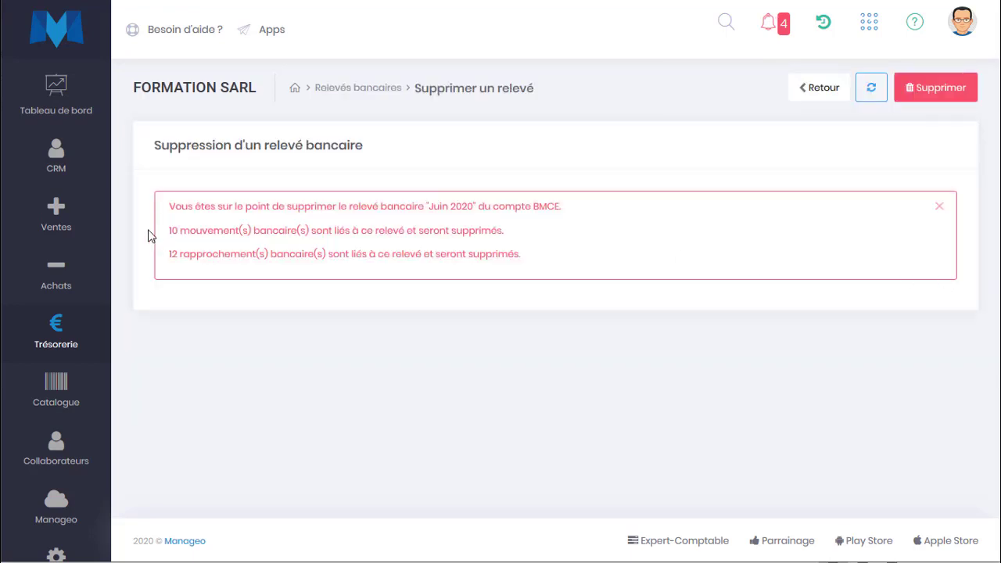
{"action": "left_click_drag", "start_coordinate": [201, 228], "coordinate": [310, 237]}
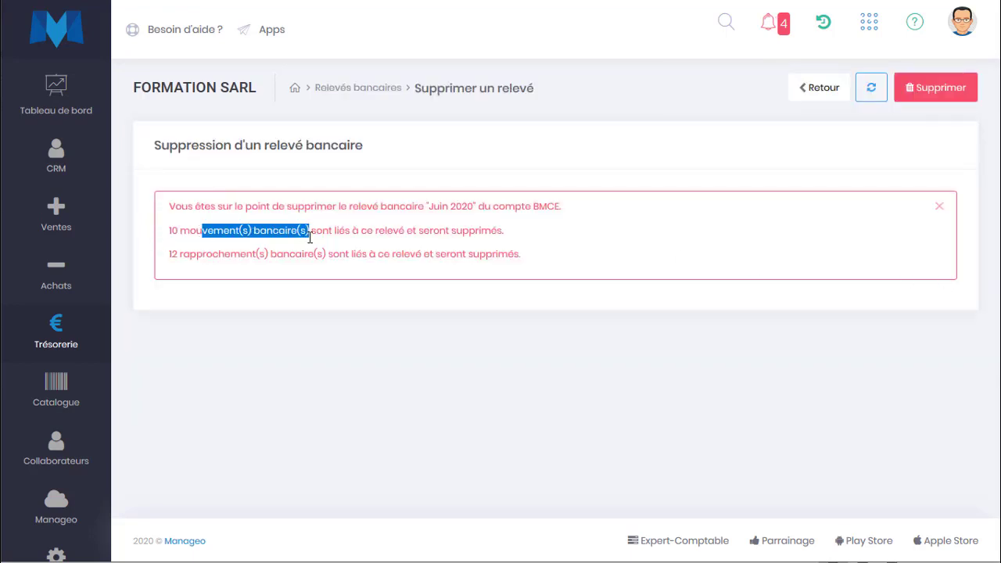
{"action": "left_click_drag", "start_coordinate": [203, 255], "coordinate": [493, 265]}
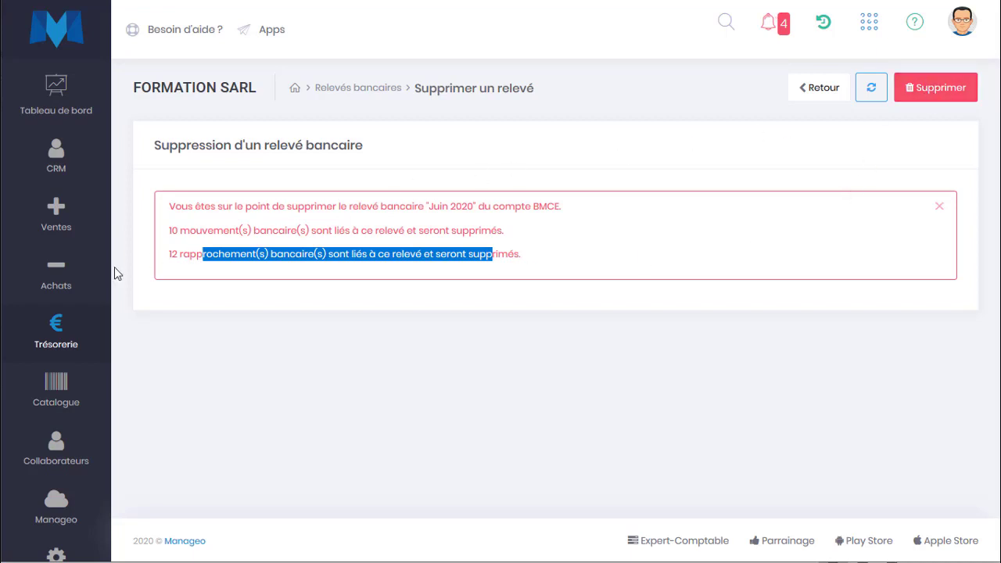
Open the bank statement import from the reconciliation page and choose transactions-20200611182336.csv as the file
{"action": "mouse_move", "coordinate": [59, 328]}
{"action": "left_click", "coordinate": [181, 403]}
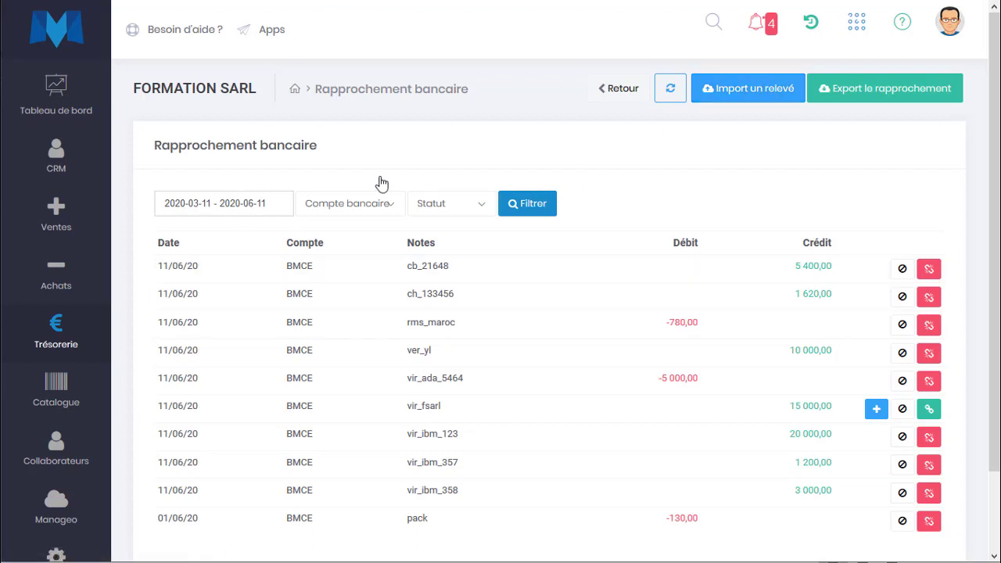
{"action": "left_click", "coordinate": [757, 90]}
{"action": "scroll", "coordinate": [372, 325], "scroll_direction": "down", "scroll_amount": 3}
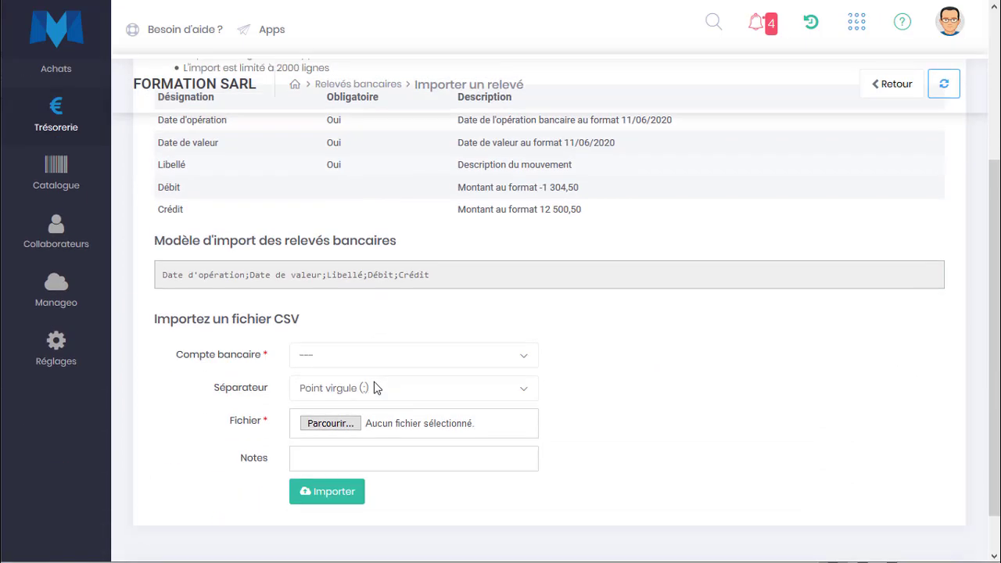
{"action": "left_click", "coordinate": [319, 420]}
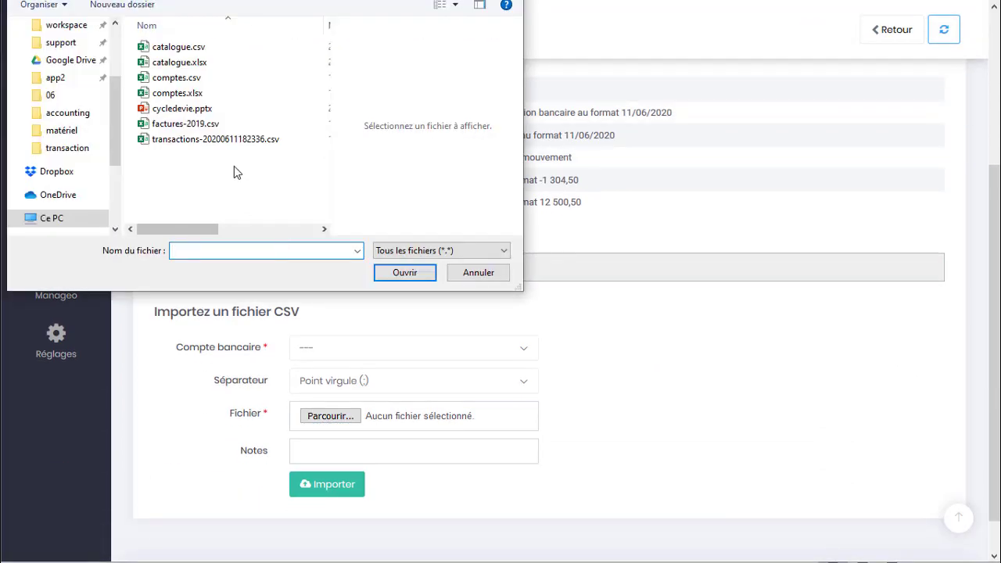
{"action": "left_click", "coordinate": [229, 142]}
{"action": "left_click", "coordinate": [403, 273]}
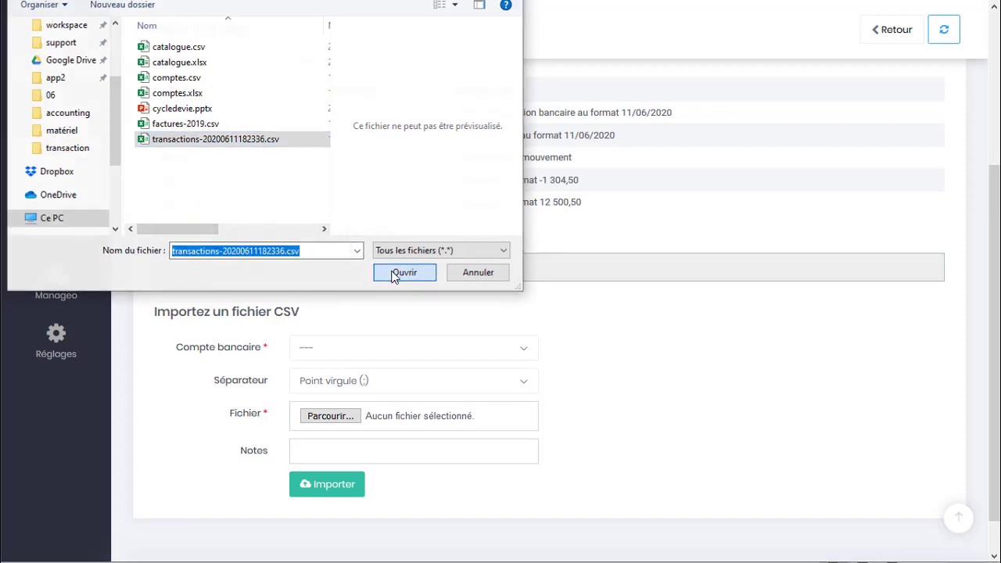
Set the bank account to BMCE and the notes to "Juin 2020 - 2", and submit the CSV file for import
{"action": "left_click", "coordinate": [315, 356]}
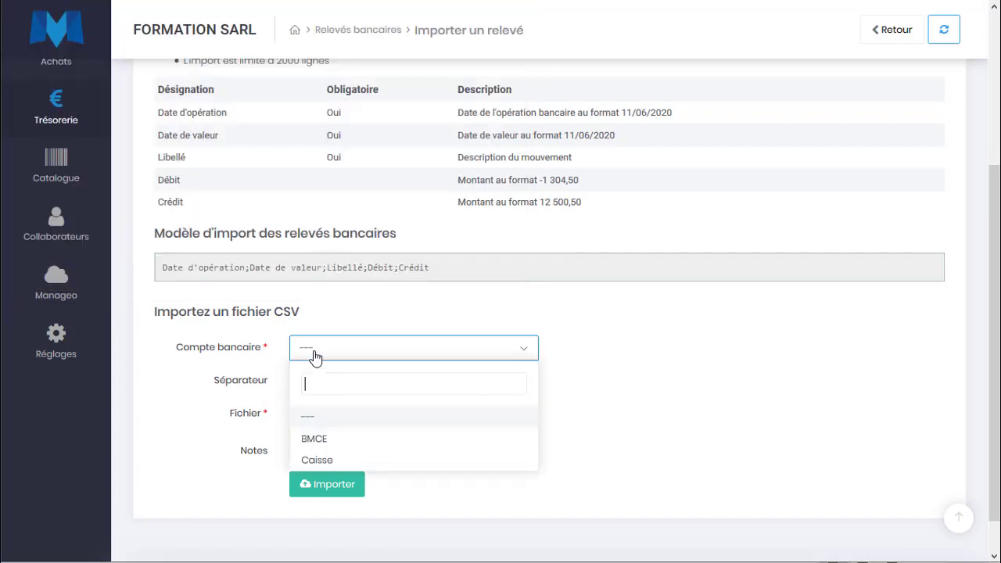
{"action": "left_click", "coordinate": [321, 440]}
{"action": "left_click", "coordinate": [318, 451]}
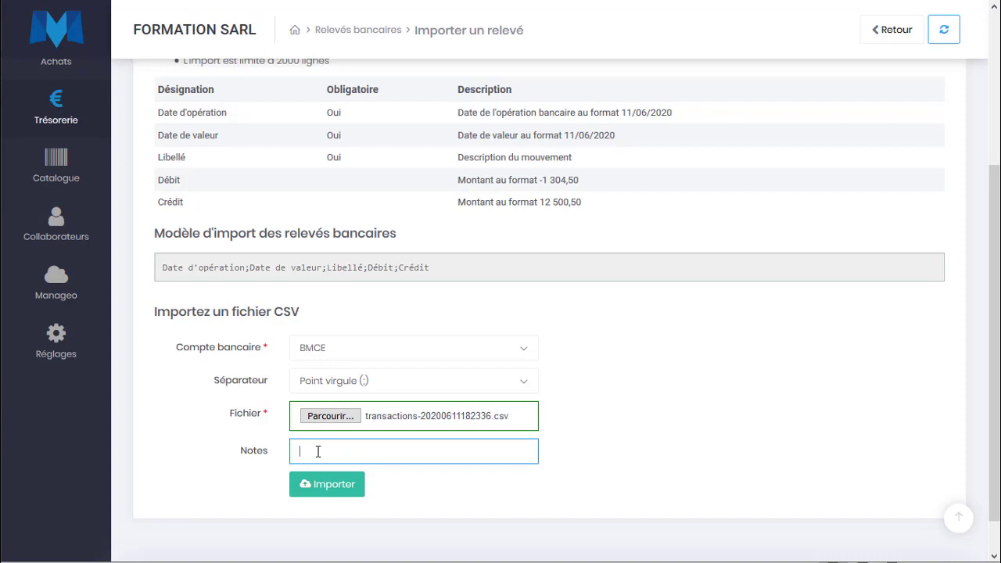
{"action": "type", "text": "Juin"}
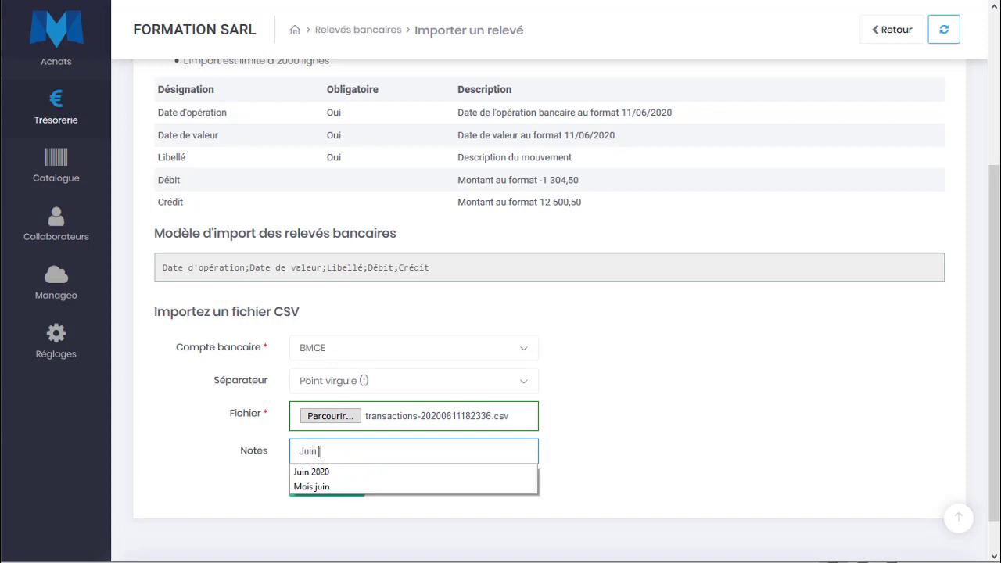
{"action": "type", "text": " 2020 - 2"}
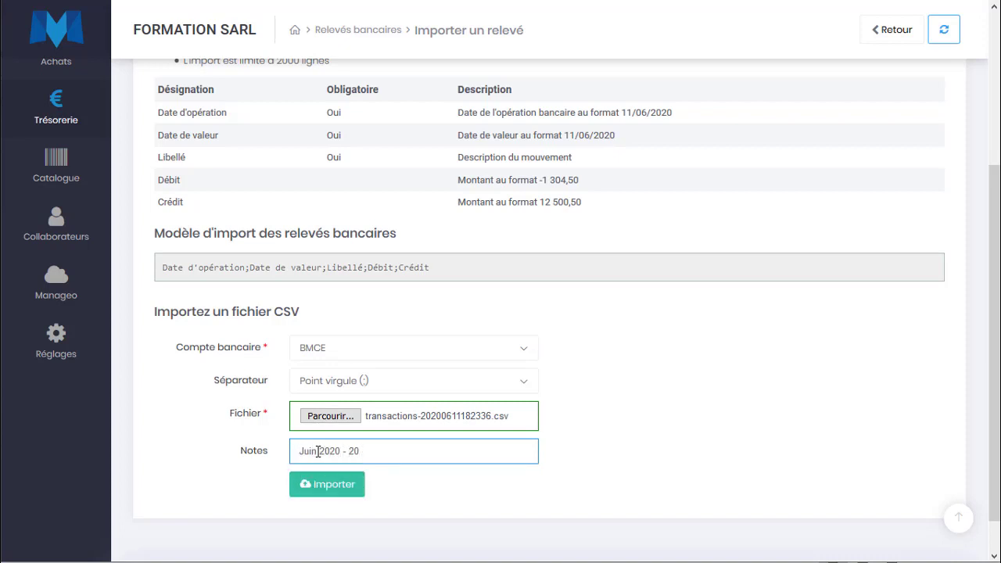
{"action": "left_click", "coordinate": [326, 484]}
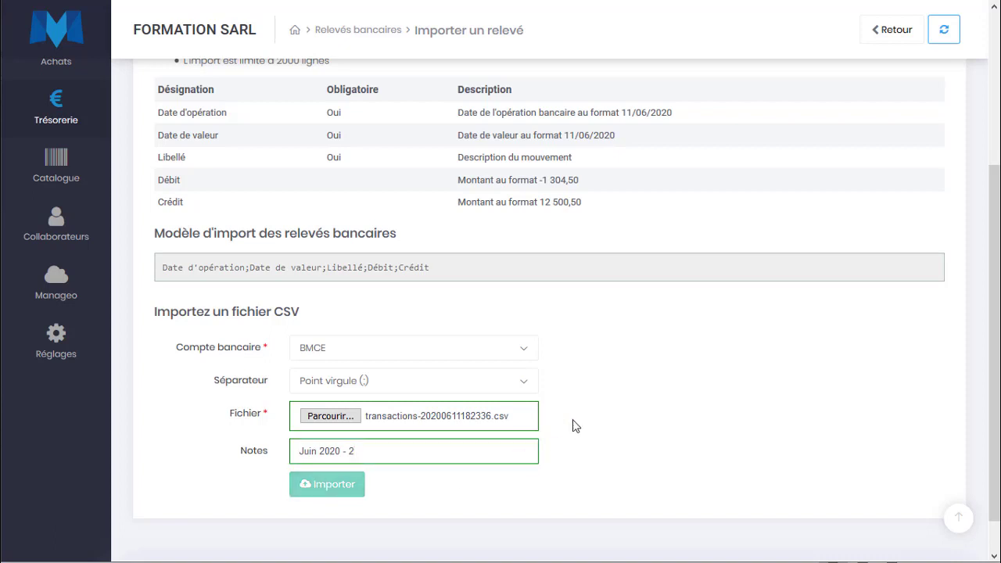
Match columns 1 to 5 with Date d'opération, Date de valeur, Libellé, Débit and Crédit, and continue to the next import stage
{"action": "left_click", "coordinate": [618, 277]}
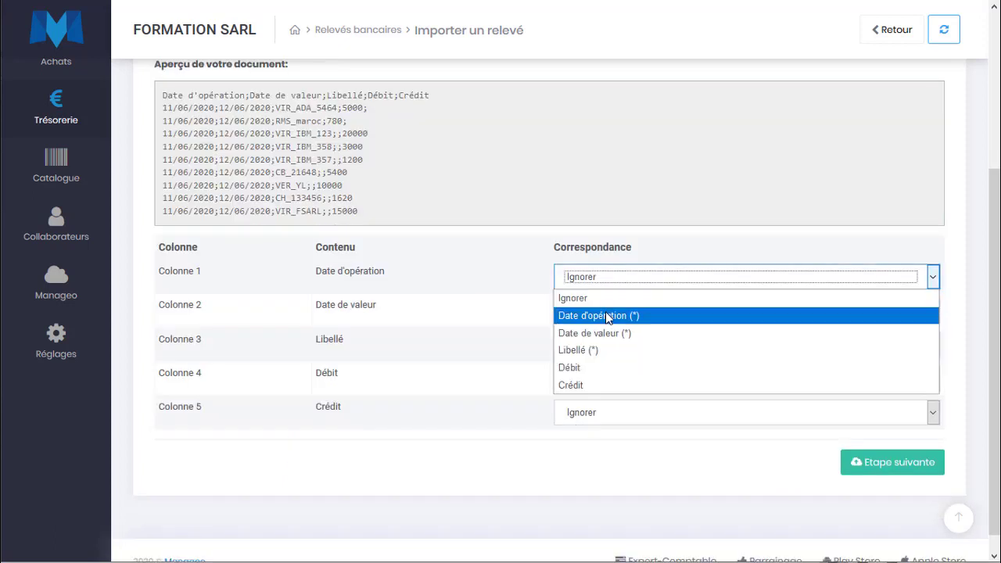
{"action": "left_click", "coordinate": [604, 316]}
{"action": "left_click", "coordinate": [597, 345]}
{"action": "left_click", "coordinate": [579, 417]}
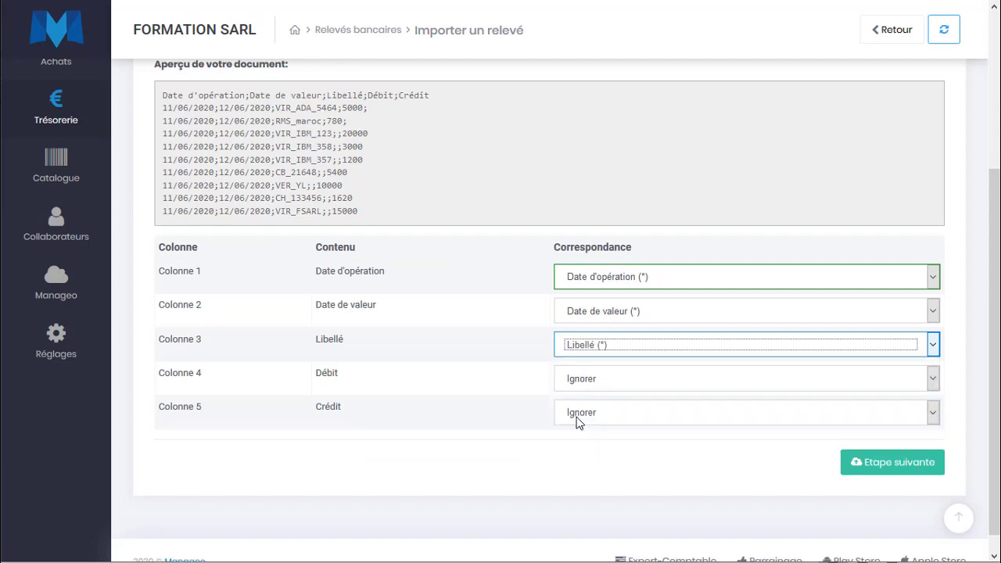
{"action": "left_click", "coordinate": [592, 380]}
{"action": "left_click", "coordinate": [578, 469]}
{"action": "left_click", "coordinate": [598, 415]}
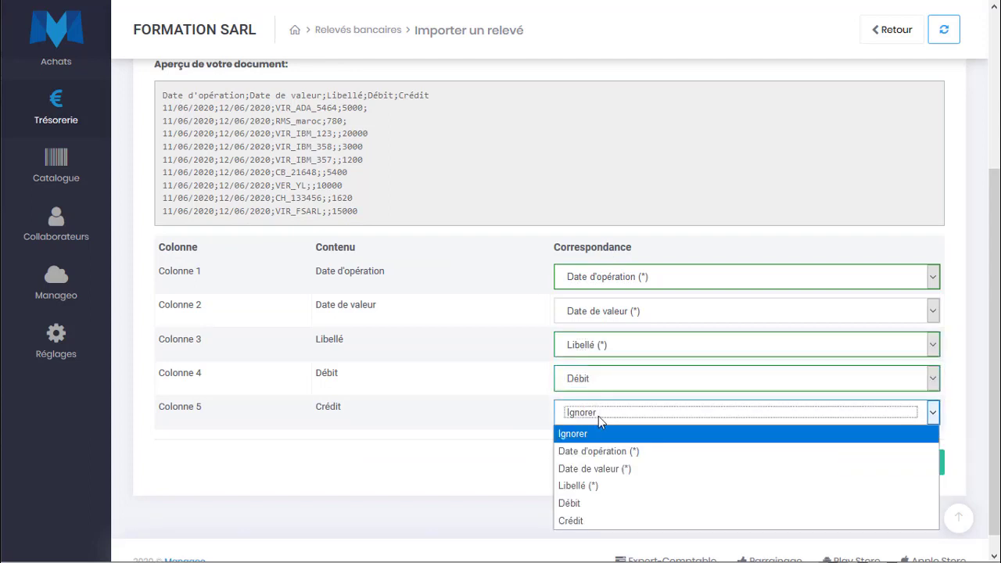
{"action": "left_click", "coordinate": [587, 521]}
{"action": "left_click", "coordinate": [875, 469]}
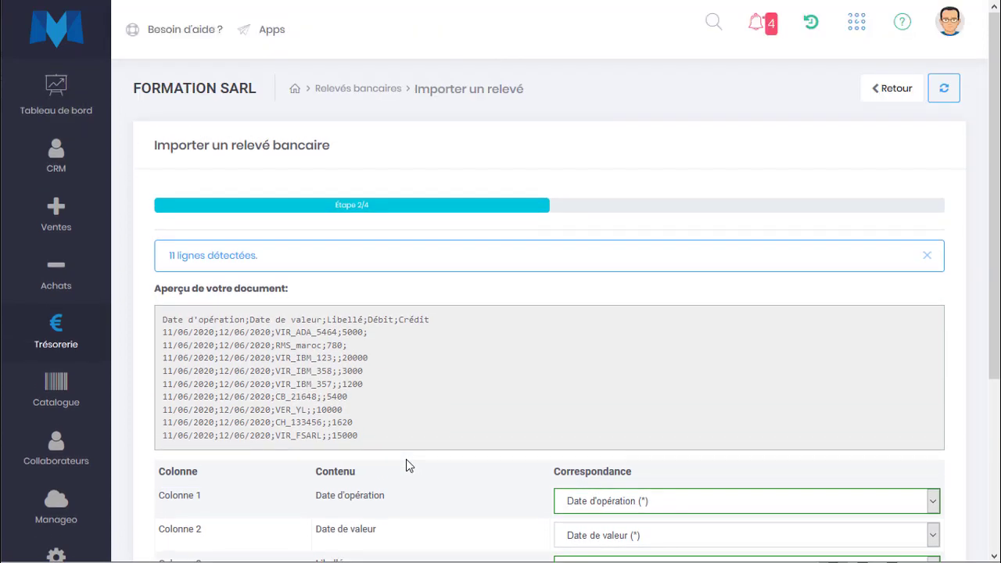
Examine the import check's messages for each line, and leave the import for the dashboard
{"action": "scroll", "coordinate": [405, 460], "scroll_direction": "up", "scroll_amount": 1}
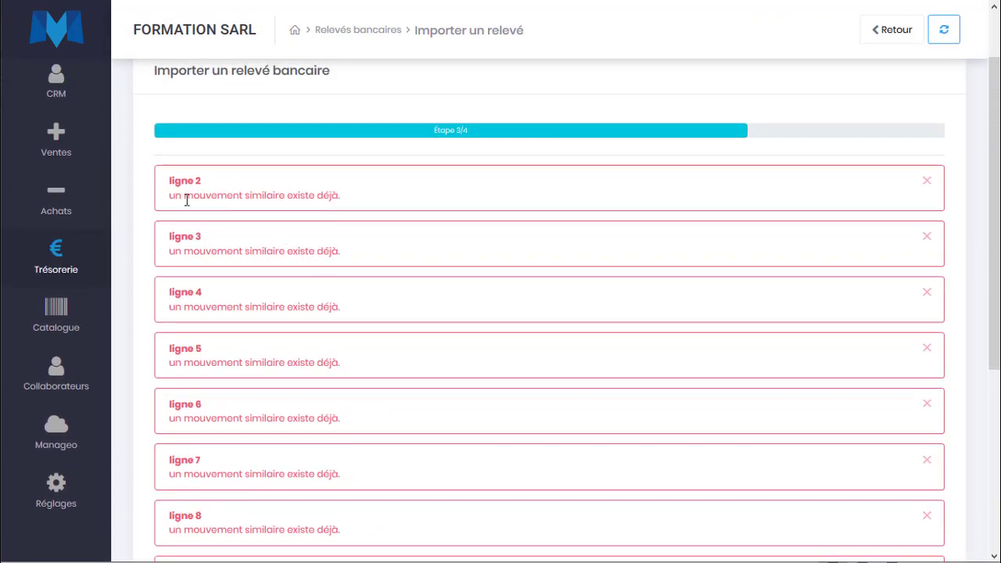
{"action": "left_click_drag", "start_coordinate": [170, 197], "coordinate": [334, 193]}
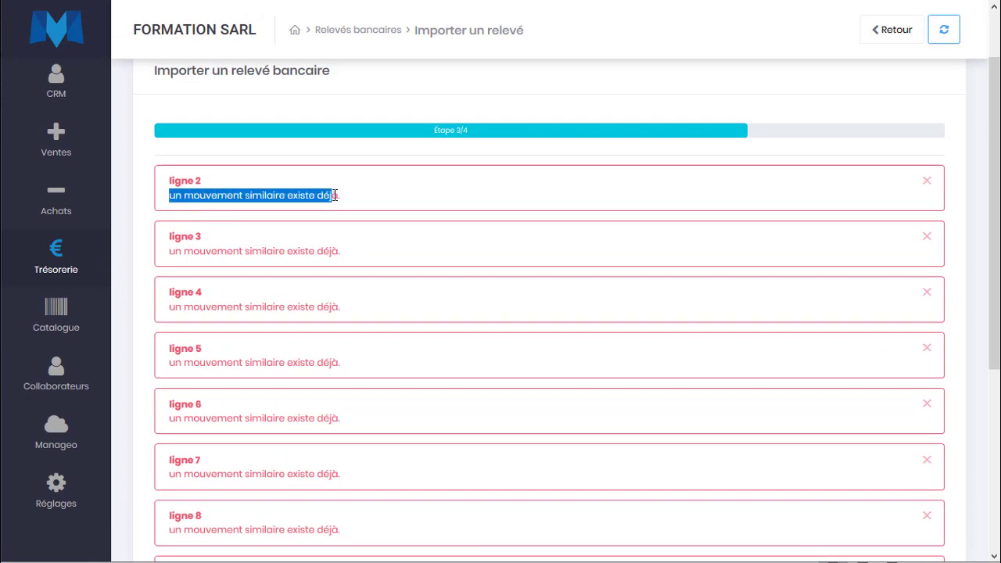
{"action": "scroll", "coordinate": [334, 193], "scroll_direction": "up", "scroll_amount": 1}
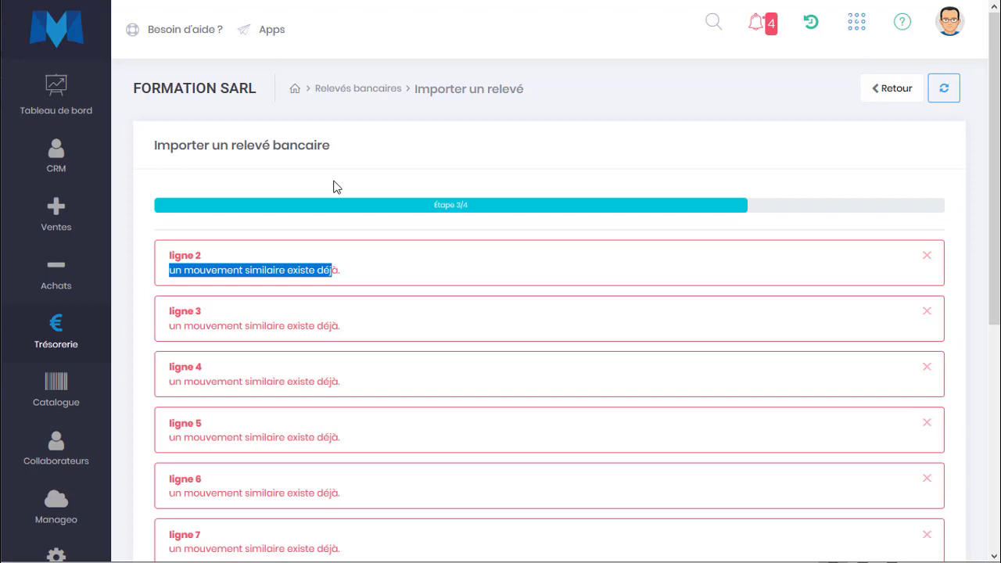
{"action": "scroll", "coordinate": [305, 275], "scroll_direction": "down", "scroll_amount": 5}
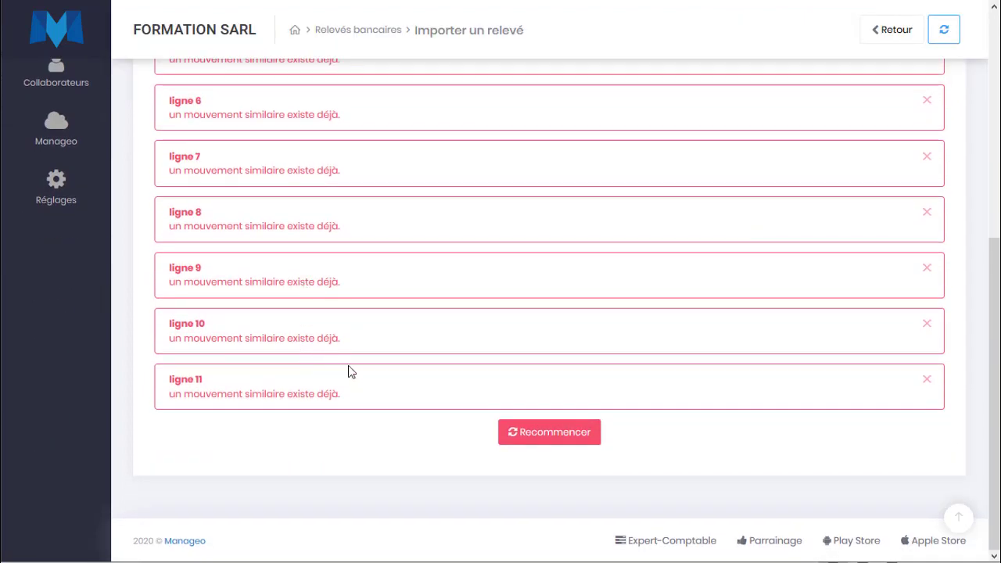
{"action": "scroll", "coordinate": [349, 372], "scroll_direction": "up", "scroll_amount": 5}
{"action": "left_click", "coordinate": [726, 151]}
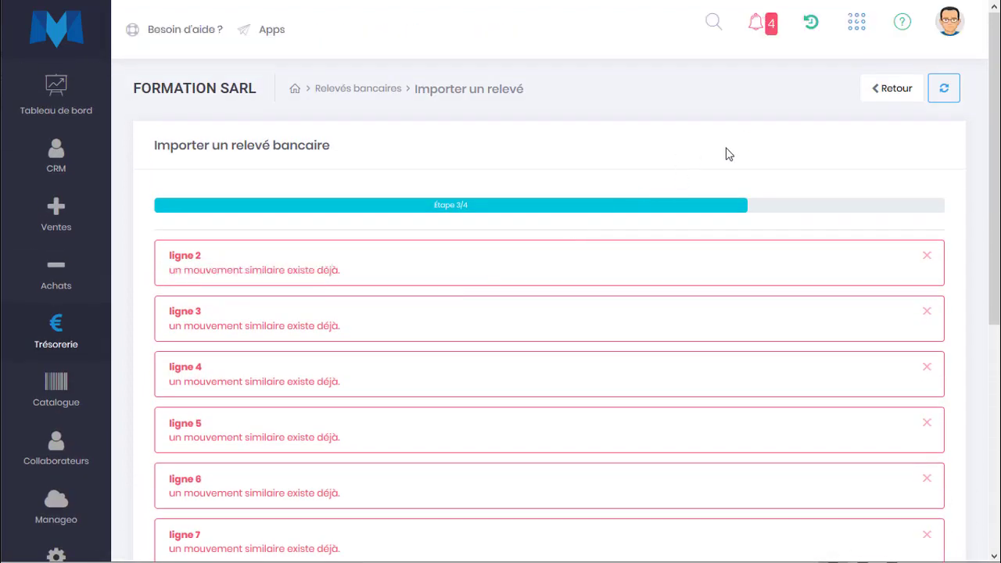
{"action": "left_click", "coordinate": [882, 102]}
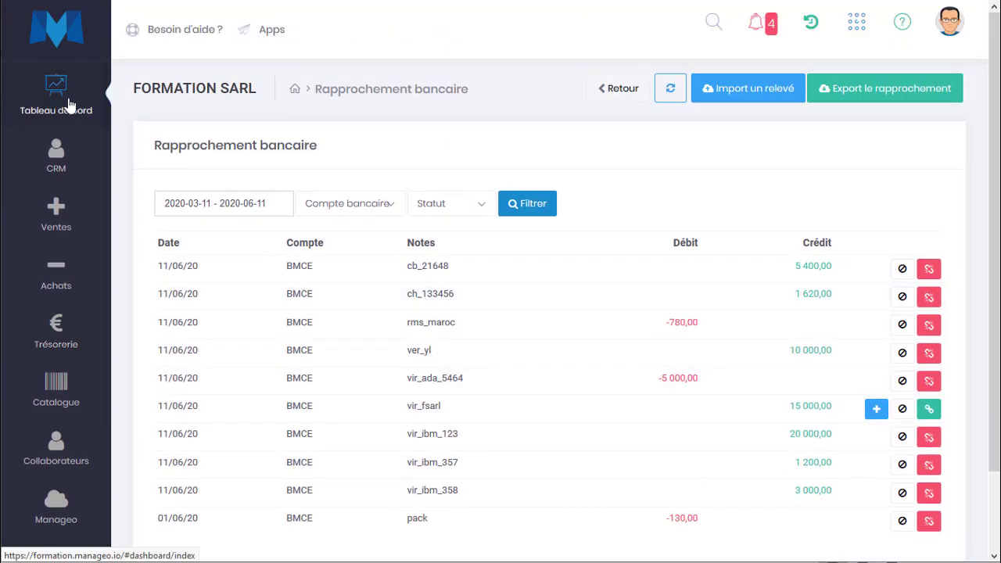
{"action": "left_click", "coordinate": [69, 104]}
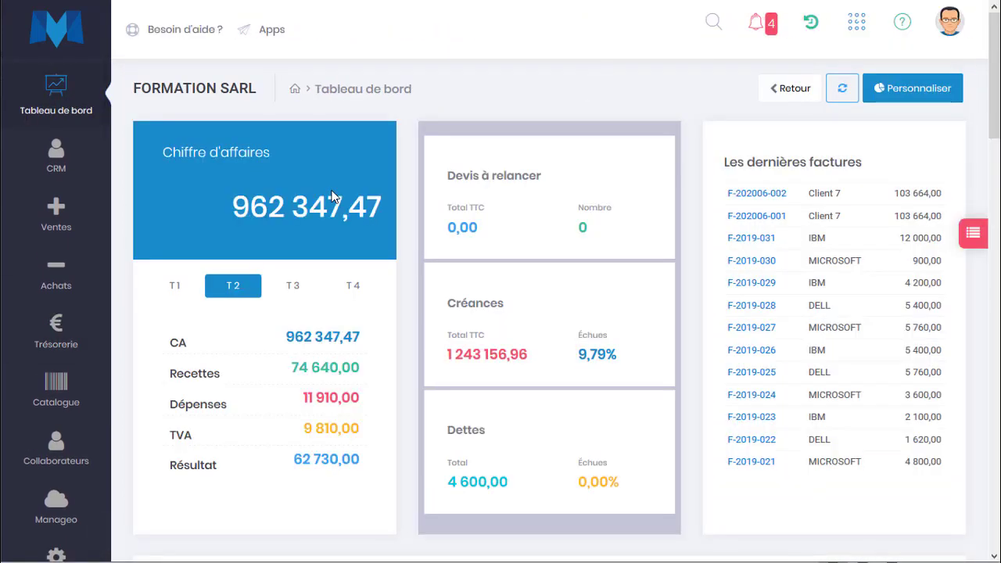